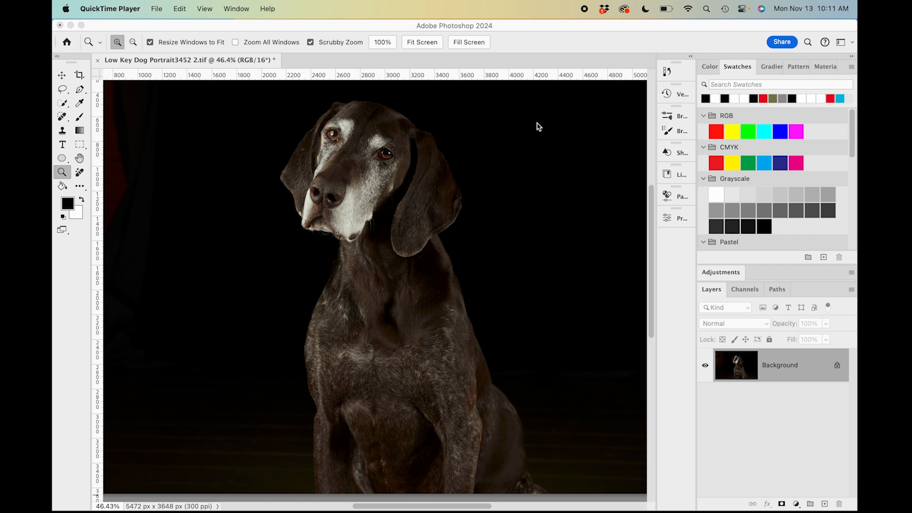
Step: Switch to Photoshop and duplicate the Background layer as "Background copy" in the same document
left_click(550, 30)
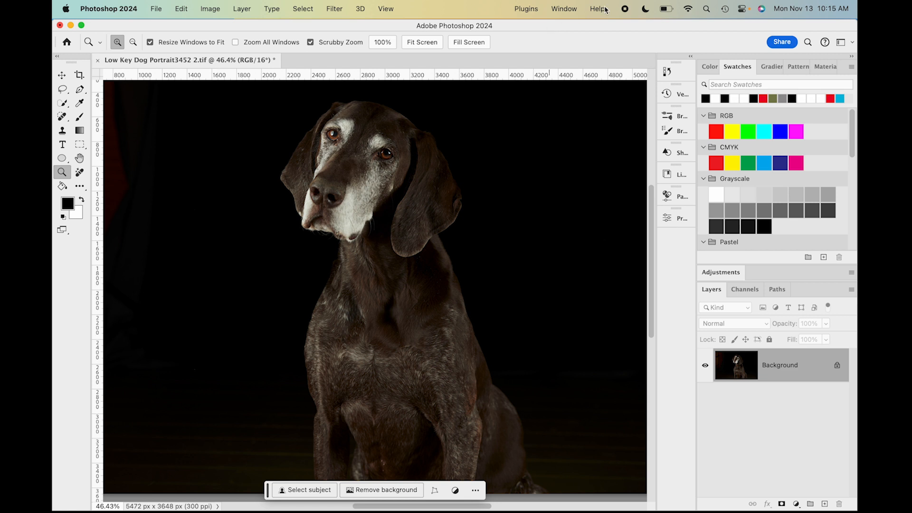
right_click(775, 362)
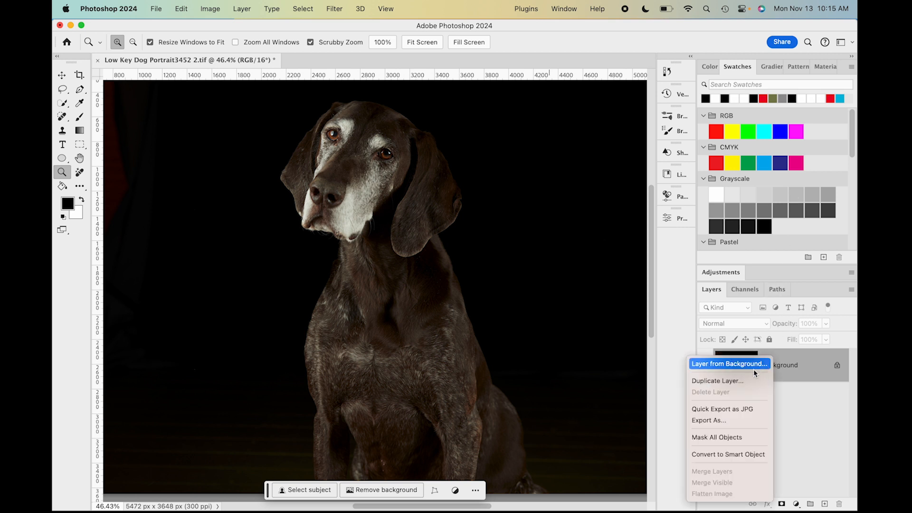
left_click(744, 381)
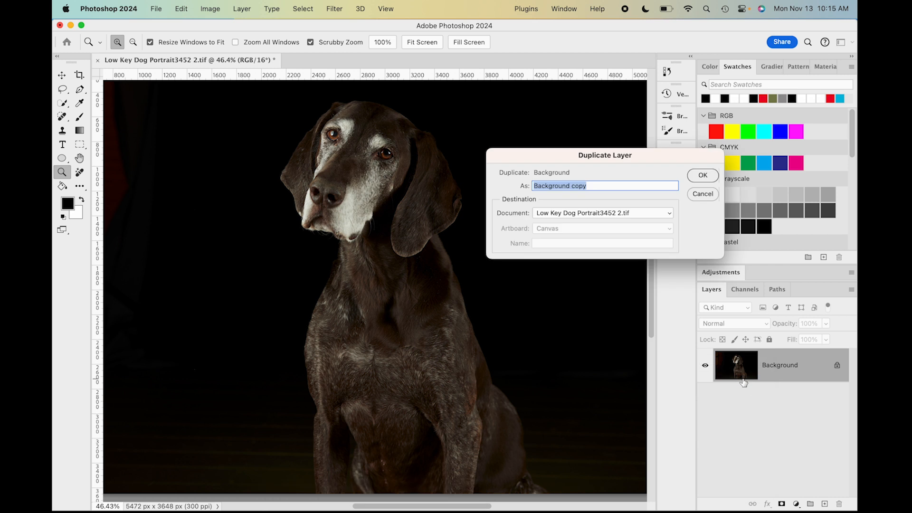
left_click(699, 177)
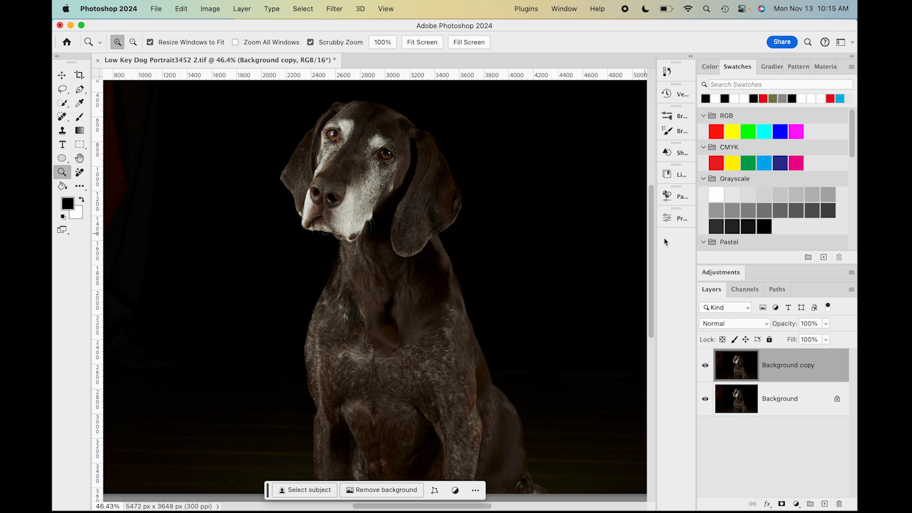
right_click(813, 362)
key("Escape")
right_click(814, 362)
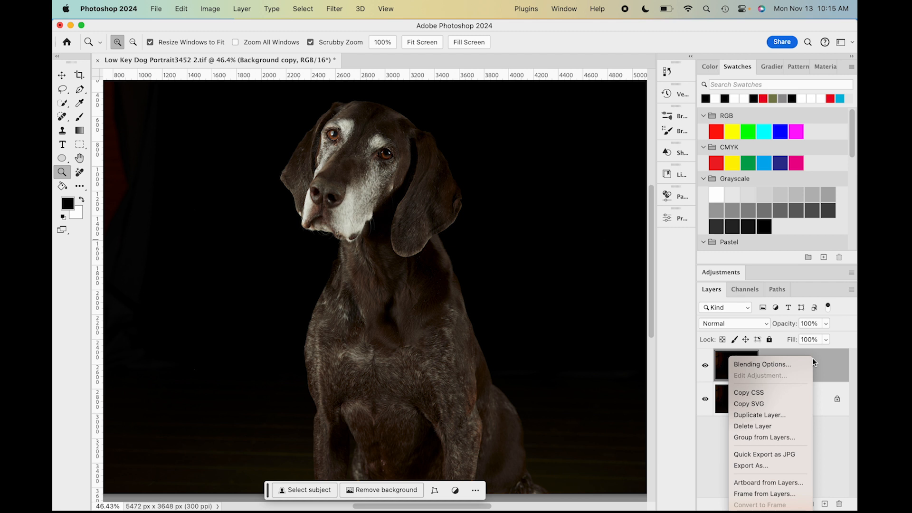
left_click(809, 404)
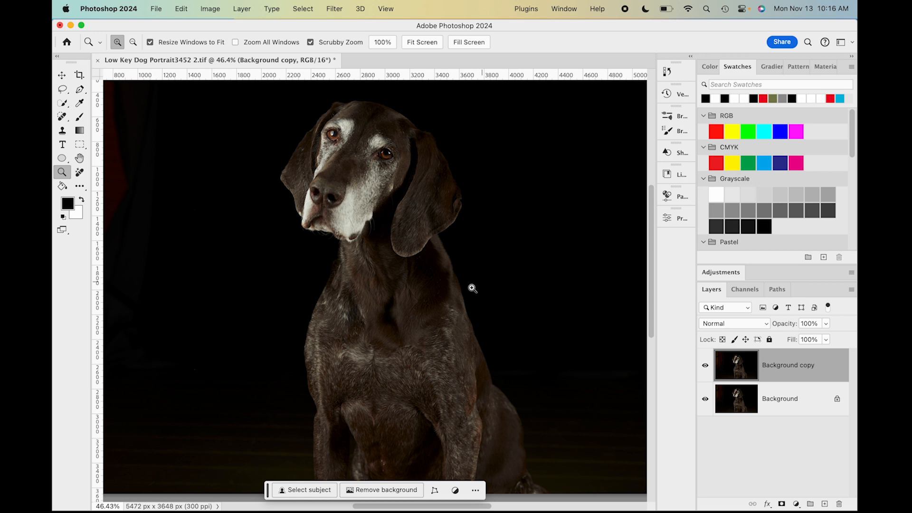
Step: Examine the dog's chest fur, face and ears at magnifications between 66.7% and 200%
left_click(393, 299)
left_click(393, 298)
left_click(393, 298)
left_click(393, 299)
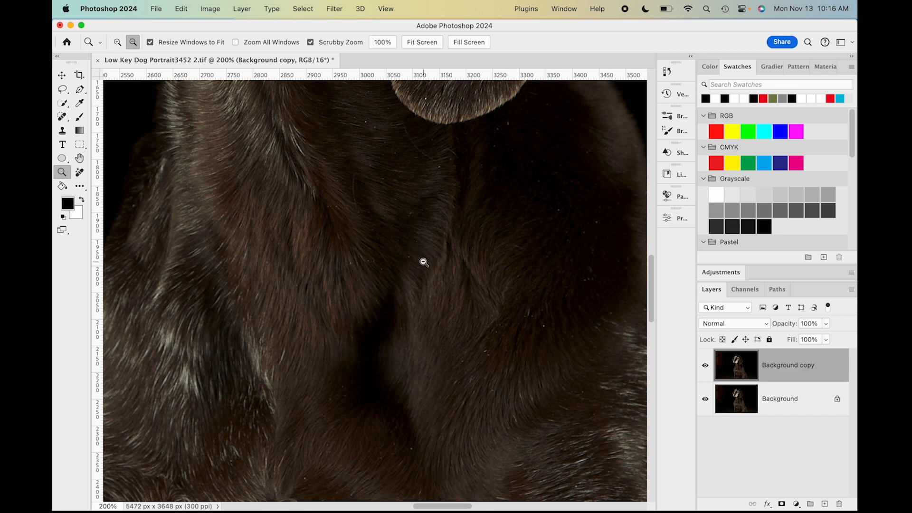
left_click(423, 262, "alt")
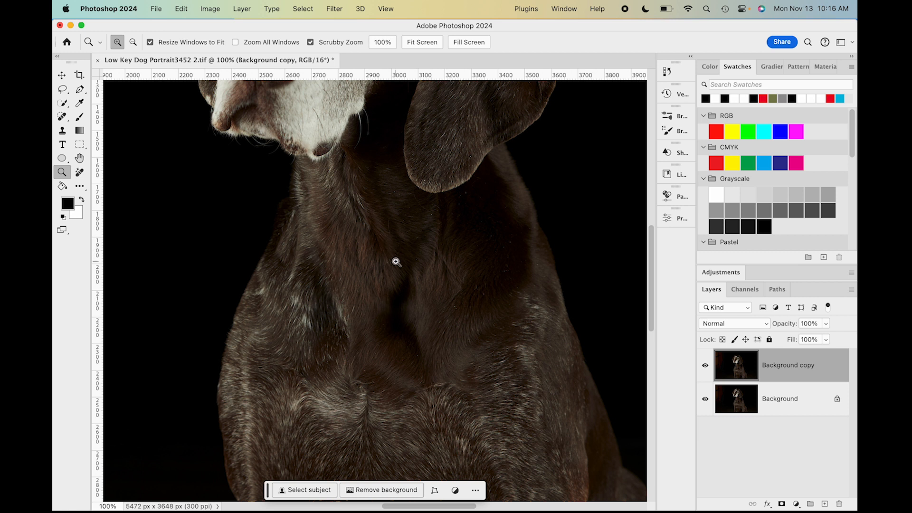
key("alt")
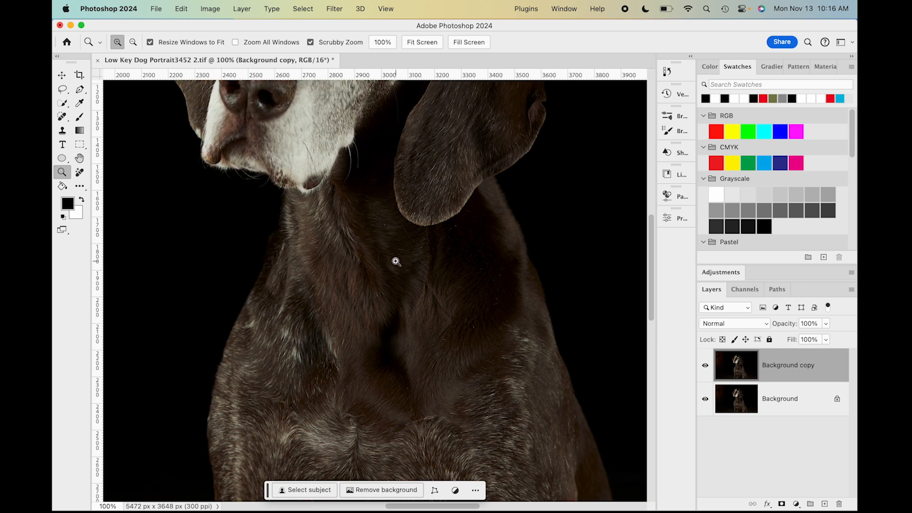
scroll(395, 261, "up", 8)
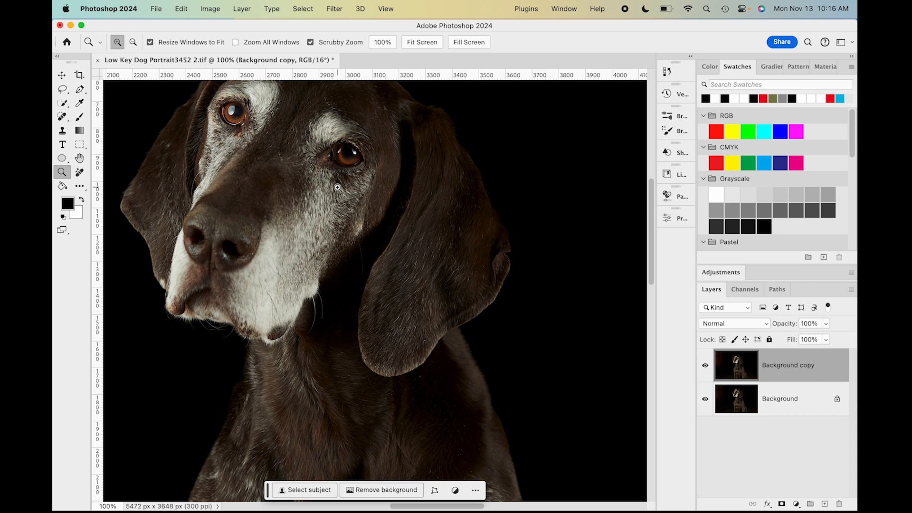
scroll(337, 187, "left", 3)
scroll(338, 187, "up", 1)
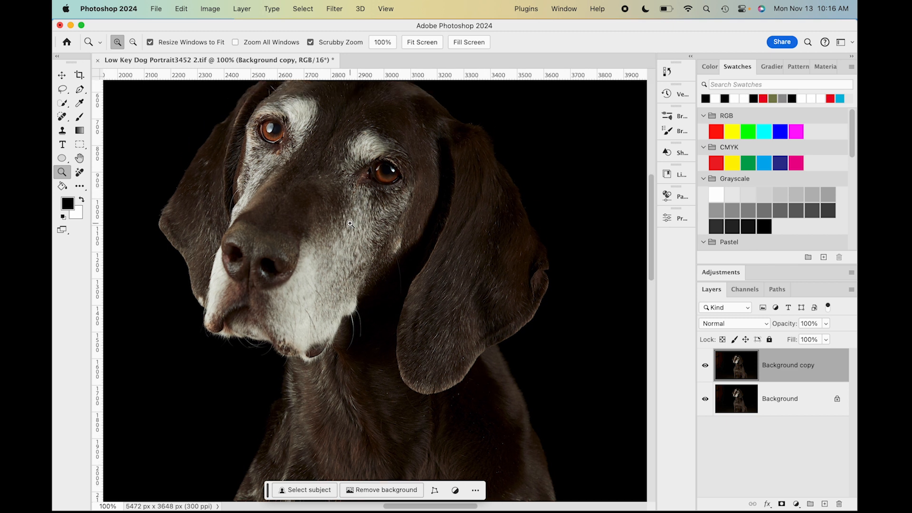
key("alt")
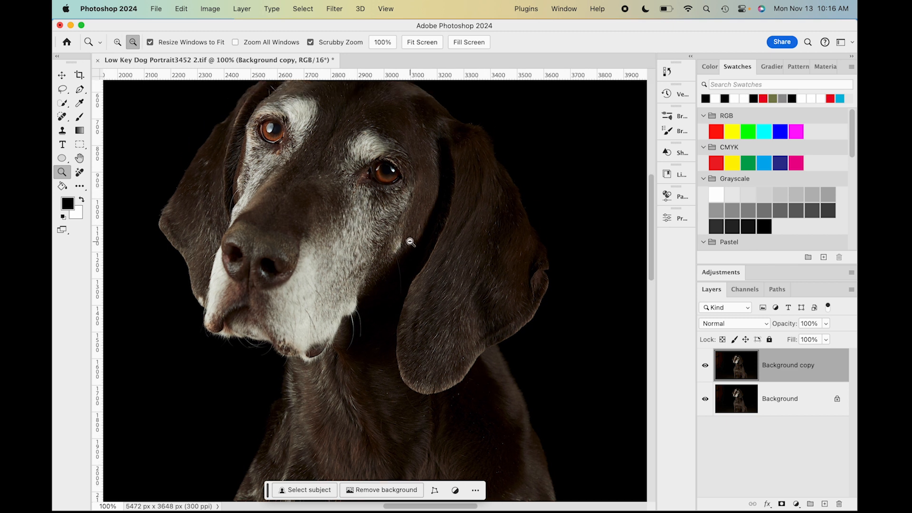
left_click(409, 241, "alt")
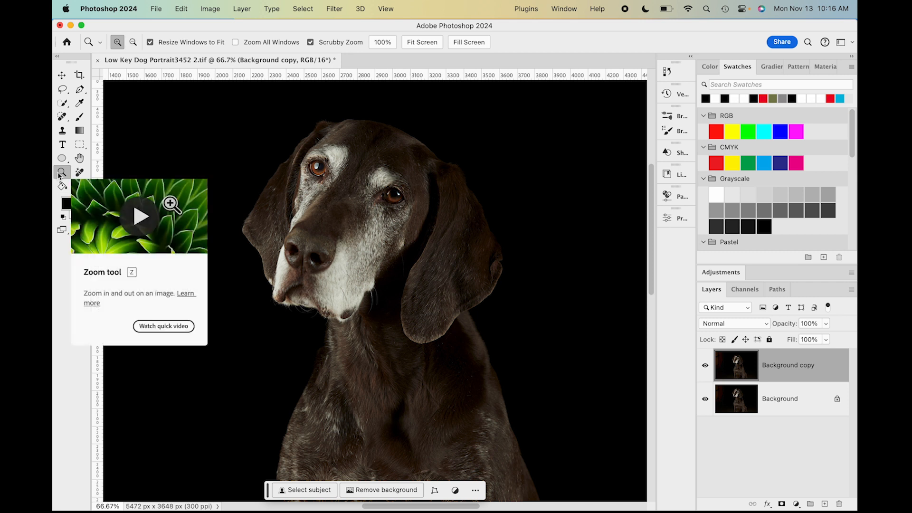
Step: Search the built-in tool finder for "magni" and choose the Zoom Tool
left_click(809, 42)
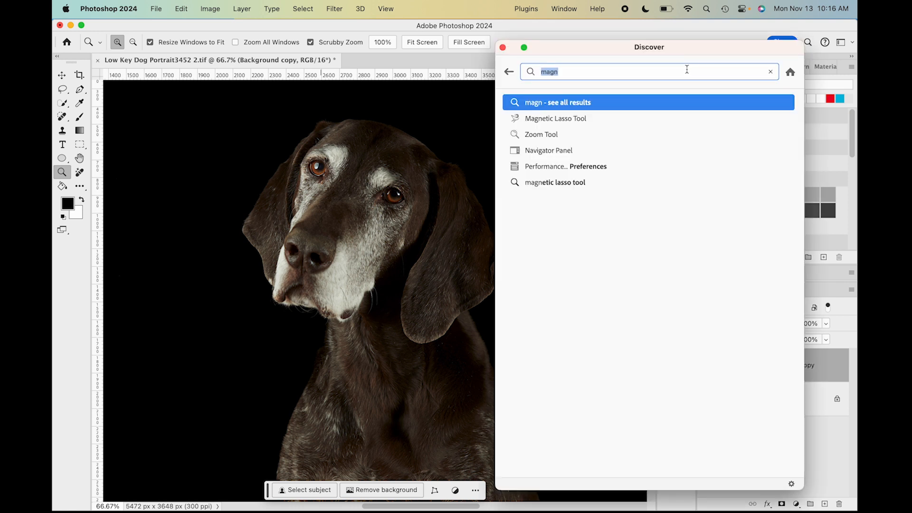
type("mag")
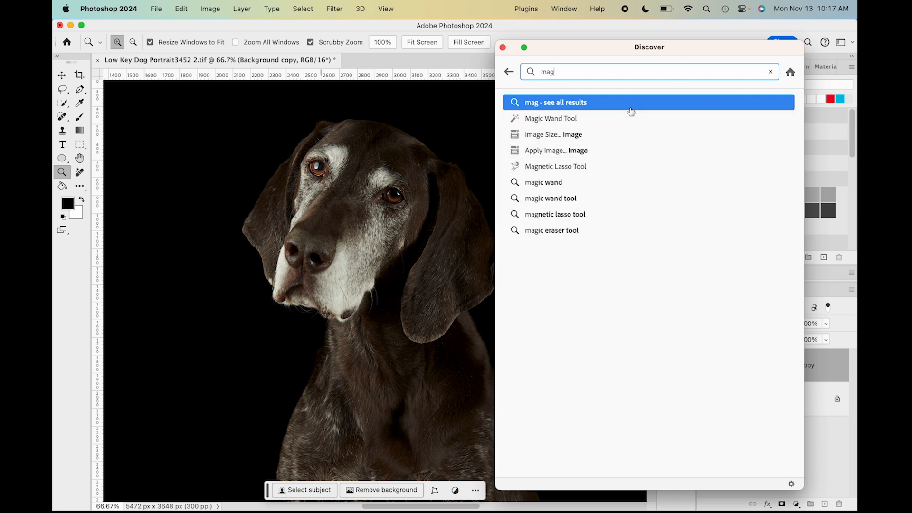
type("ni")
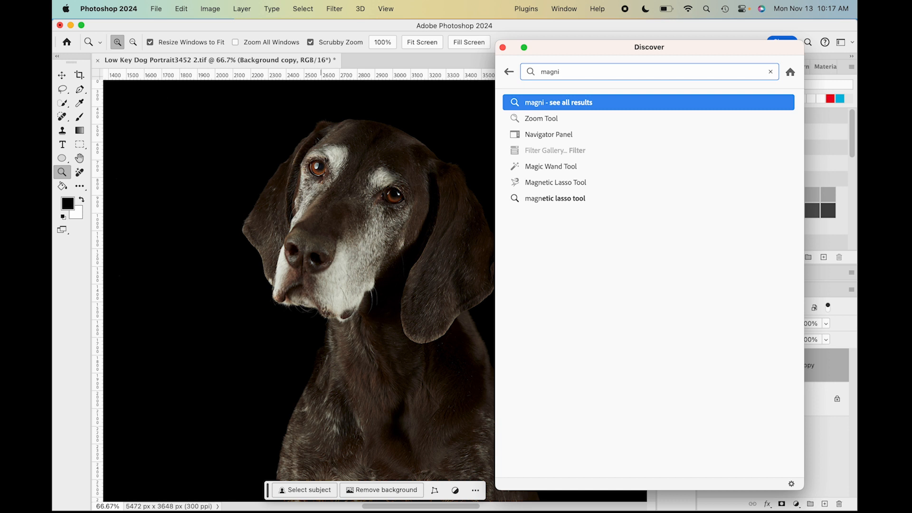
left_click(556, 122)
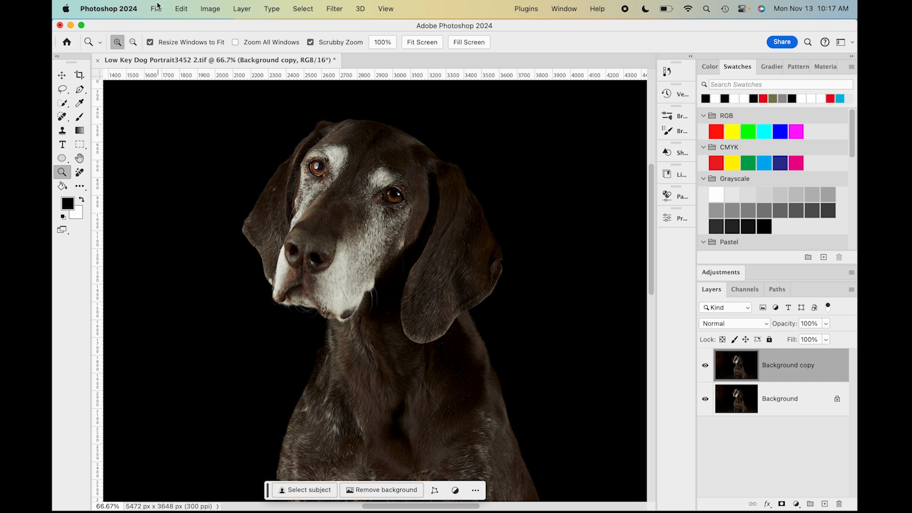
Step: Review the toolbar customization settings without altering the tool lists
left_click(181, 9)
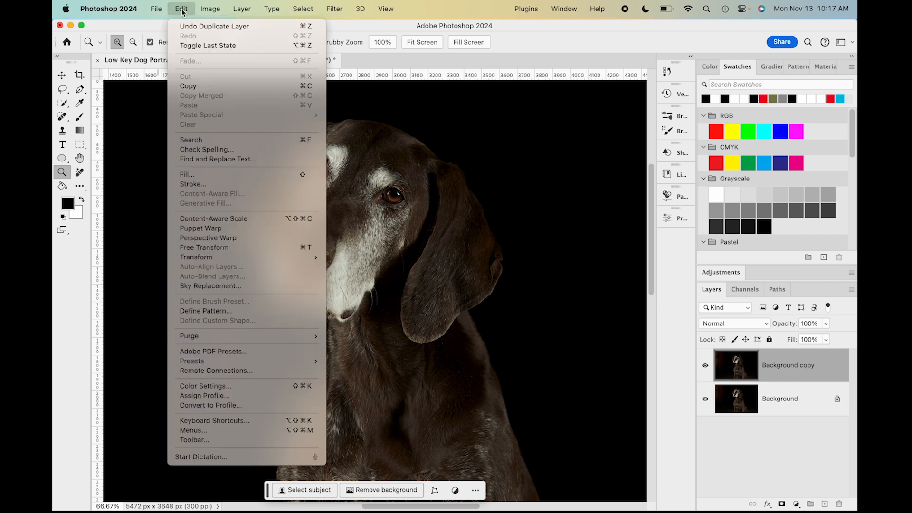
left_click(234, 439)
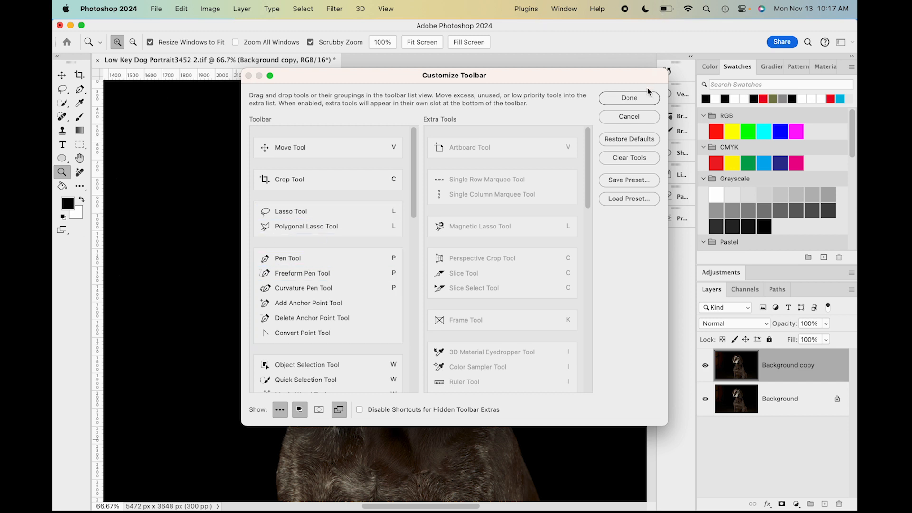
left_click(629, 98)
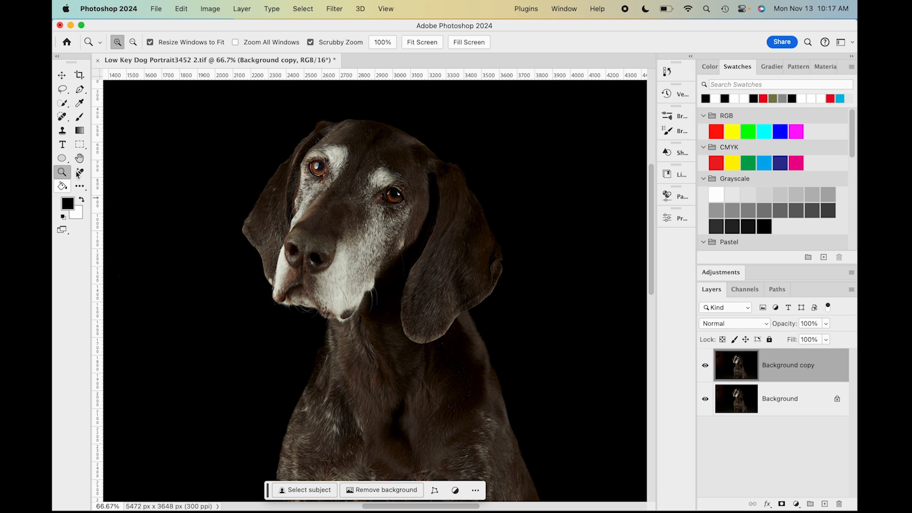
Step: Try a Shadows/Highlights adjustment on the Background copy layer, with Shadows at about 2% and Highlights at 0%
key("alt")
left_click(405, 243, "alt")
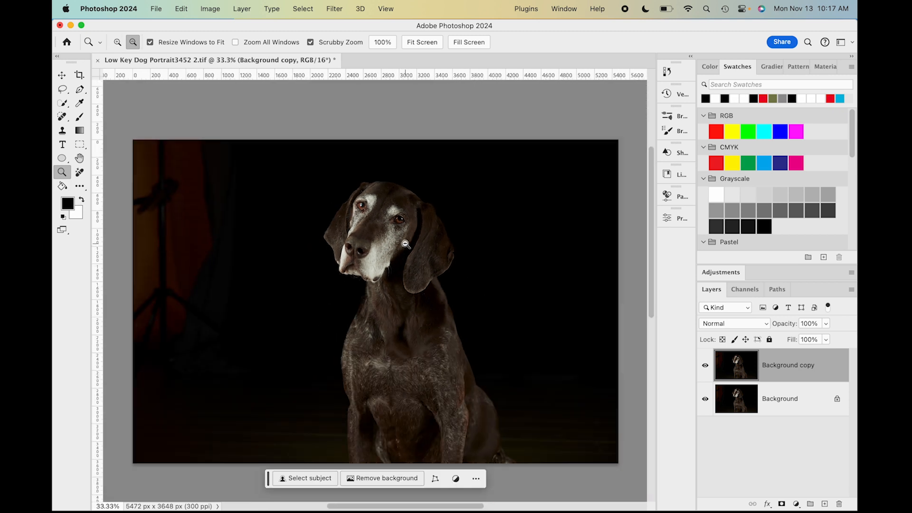
left_click(405, 244)
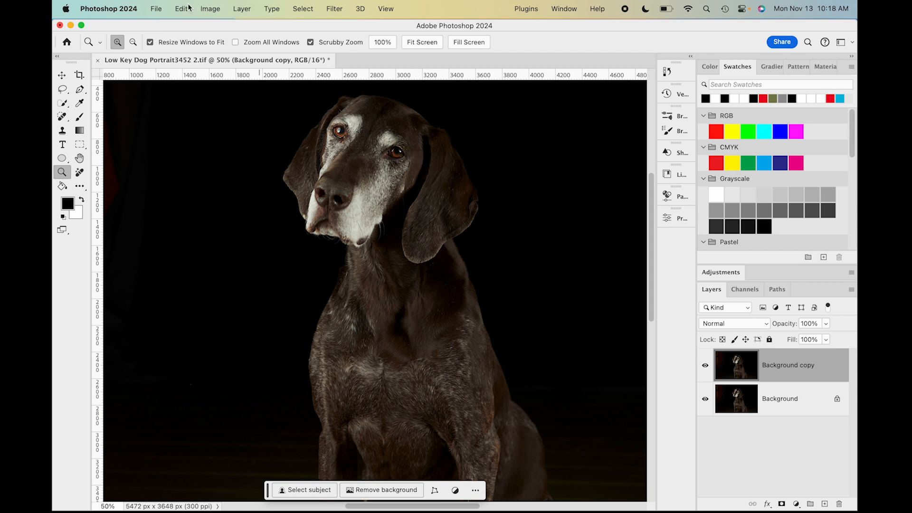
left_click(207, 9)
mouse_move(291, 43)
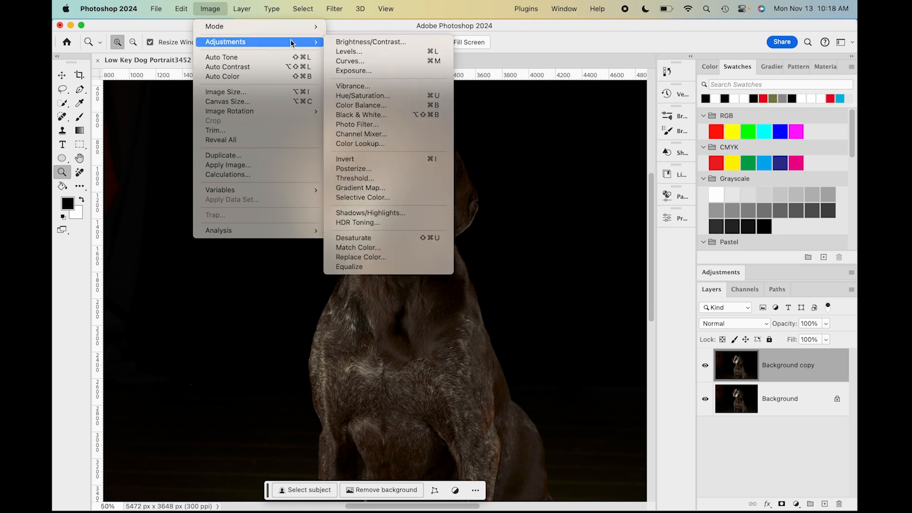
left_click(415, 215)
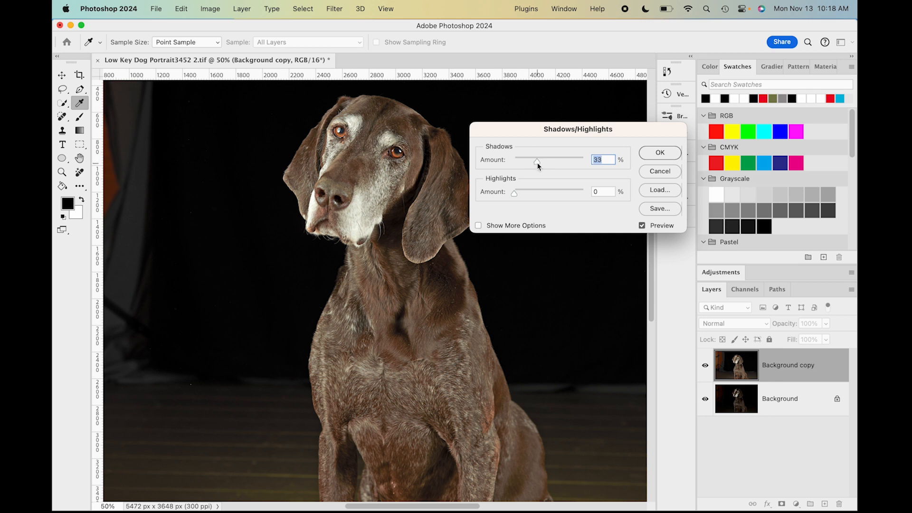
left_click_drag(537, 161, 481, 164)
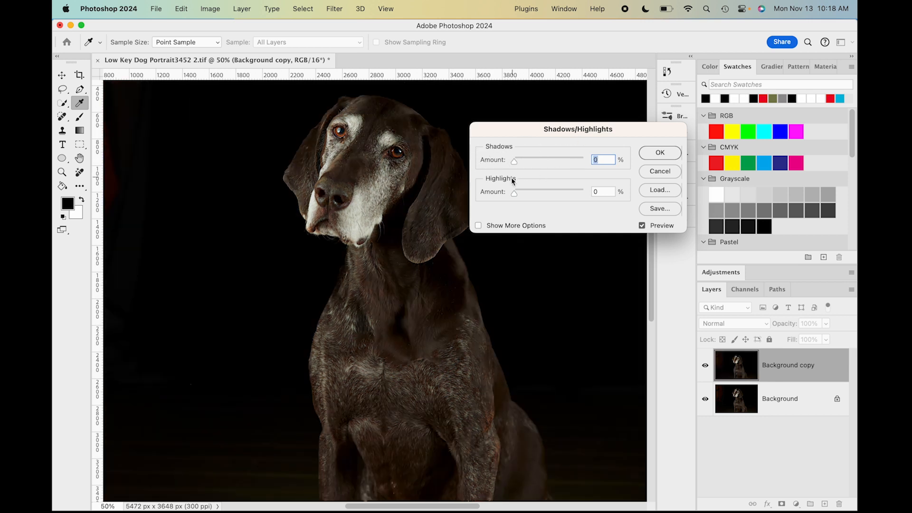
left_click_drag(515, 162, 518, 166)
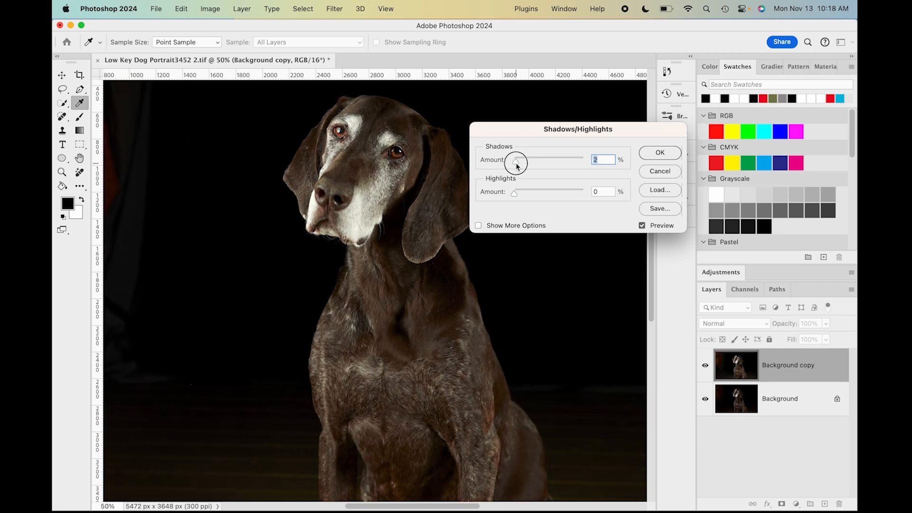
left_click(652, 155)
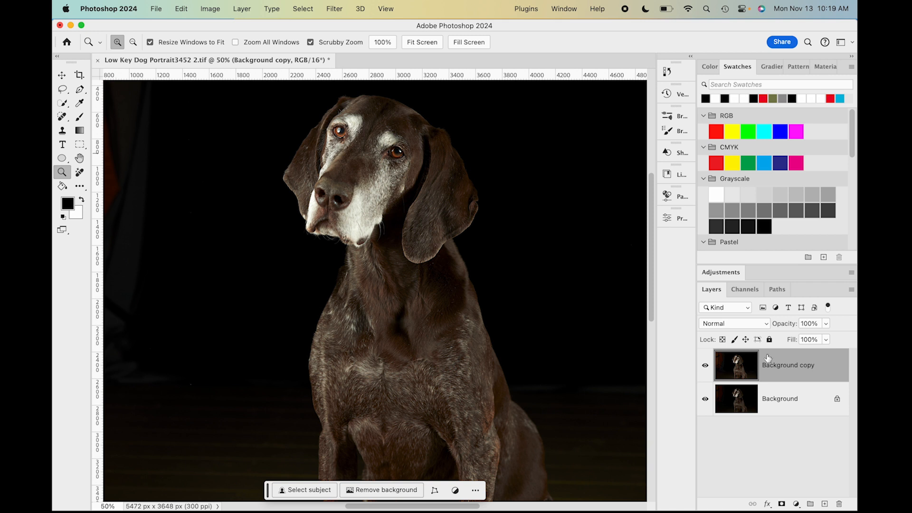
Step: Undo the Shadows/Highlights adjustment on the Background copy layer
left_click(177, 11)
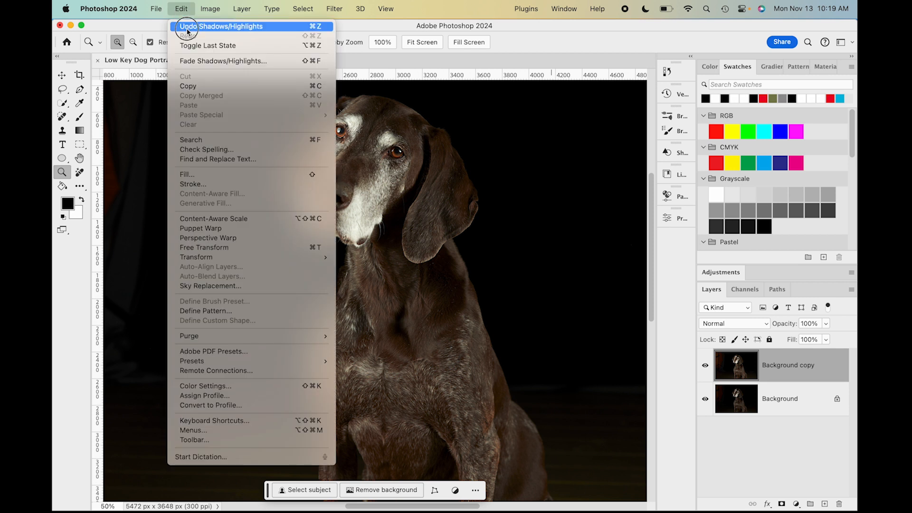
left_click(189, 29)
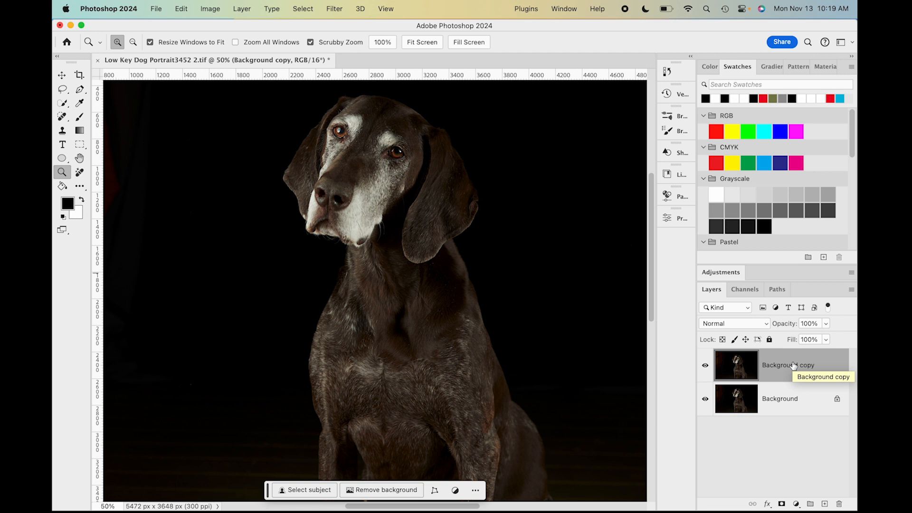
Step: Add a Curves adjustment layer above the Background copy layer
left_click(797, 504)
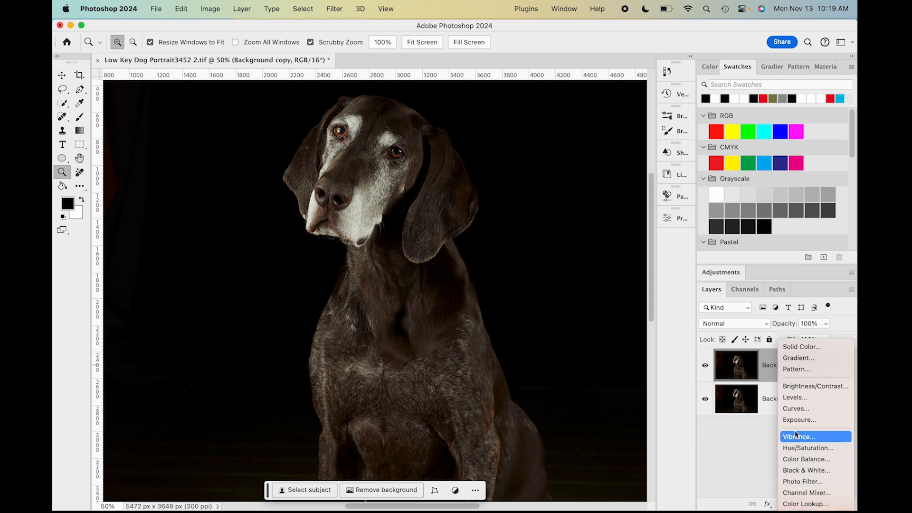
left_click(806, 410)
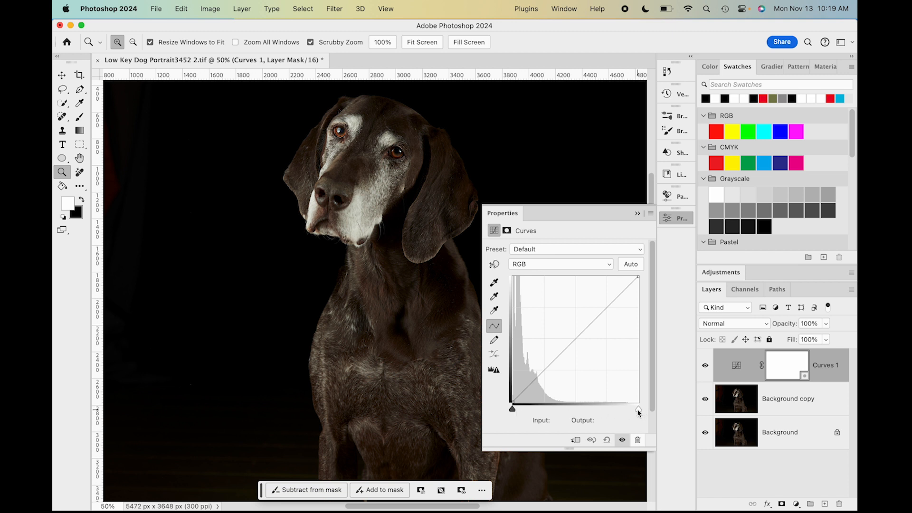
Step: Try the white-point and black-point sliders of the RGB curve, leaving them at 255 and 0
left_click_drag(639, 411, 662, 393)
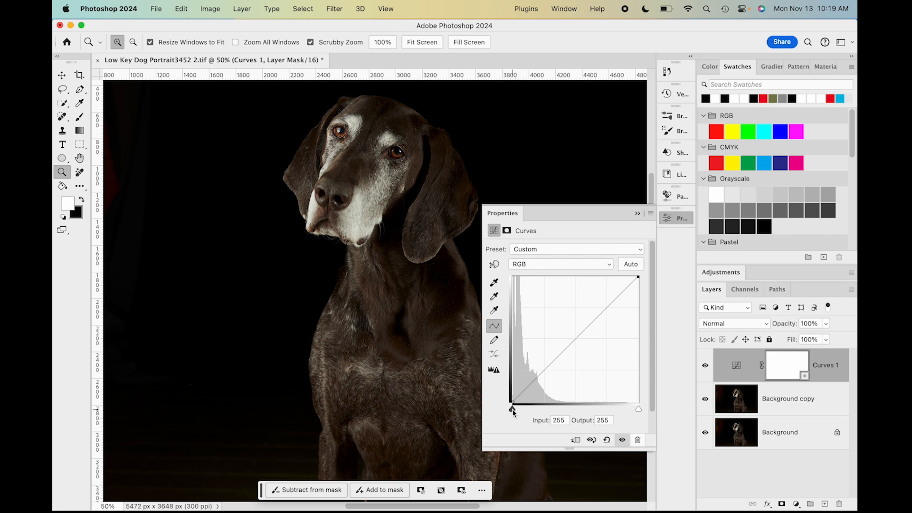
left_click(512, 410)
mouse_move(513, 409)
left_mouse_down()
mouse_move(554, 407)
mouse_move(513, 403)
left_mouse_up()
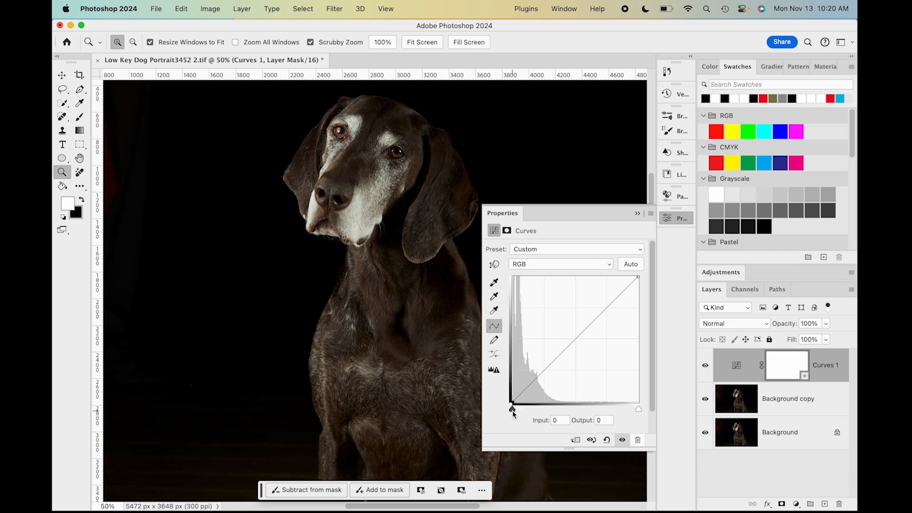
mouse_move(511, 404)
left_mouse_down()
mouse_move(508, 326)
mouse_move(515, 387)
mouse_move(507, 416)
left_mouse_up()
left_click(514, 423)
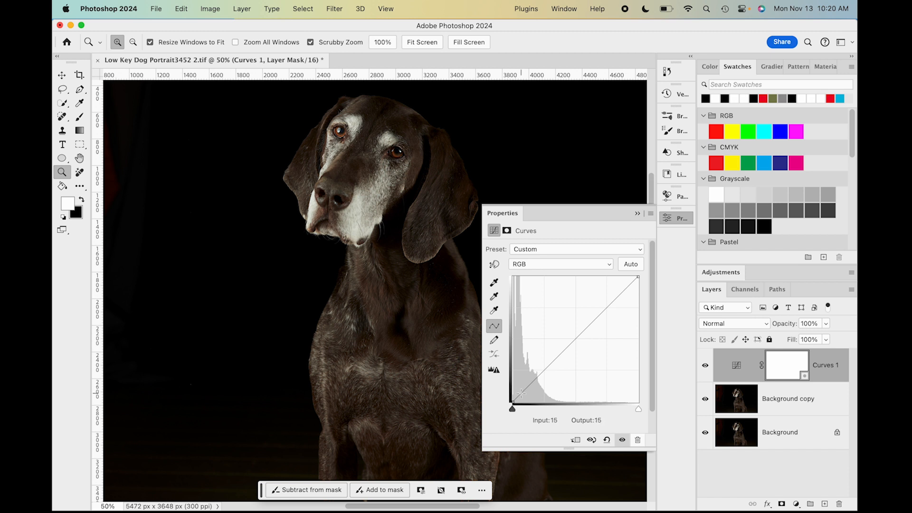
Step: Lift the shadows of the RGB curve with a point at Input 14, Output 18
left_click(521, 394)
left_click_drag(521, 394, 521, 394)
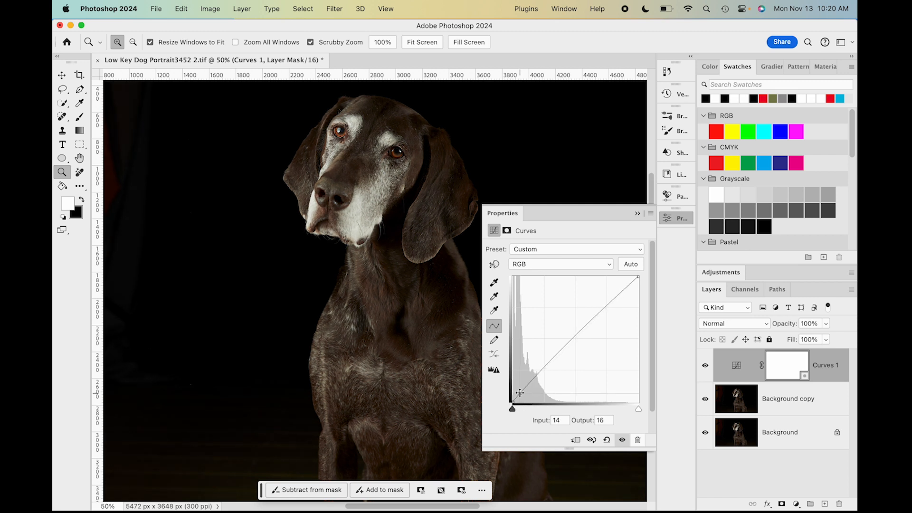
left_click_drag(520, 393, 520, 392)
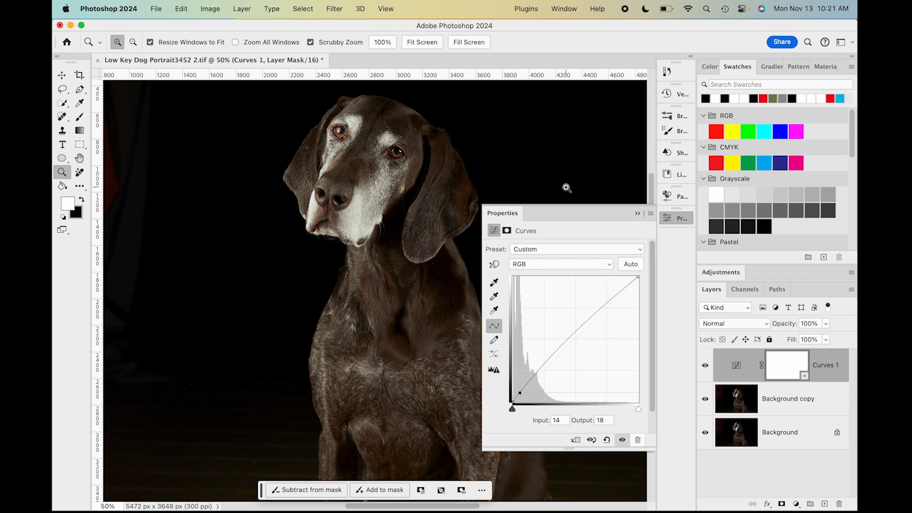
left_click(638, 214)
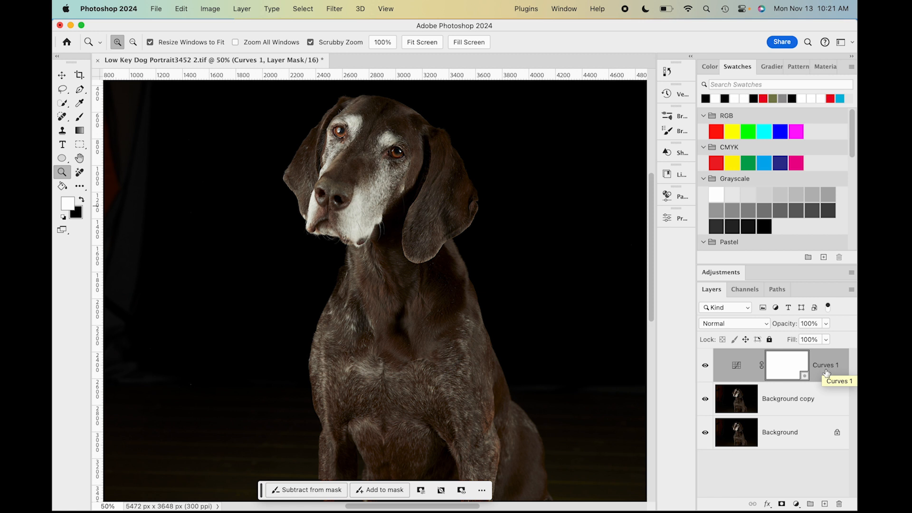
Step: Reopen the Curves adjustment's properties to review the curve, and close them
left_click(738, 367)
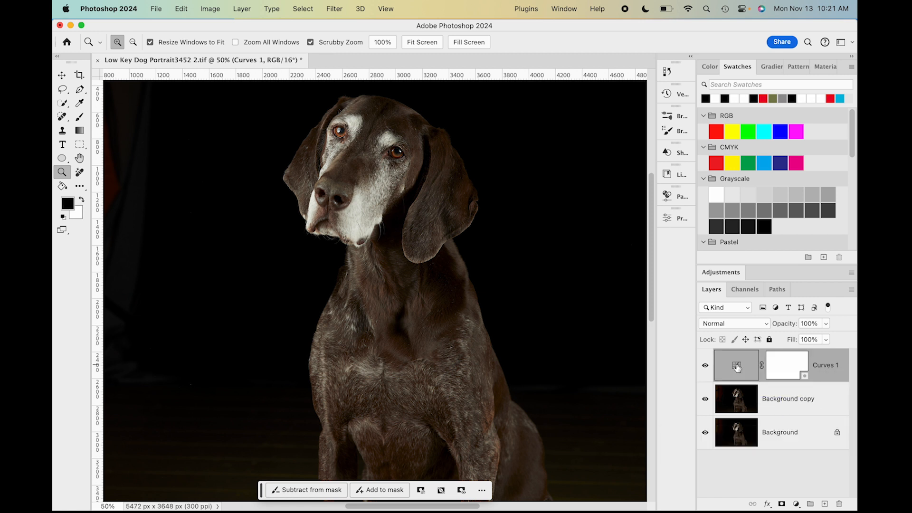
double_click(737, 367)
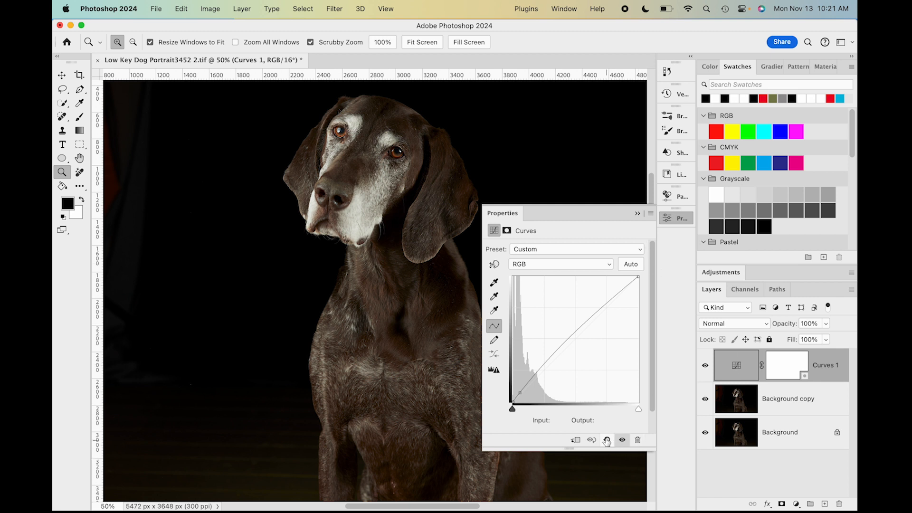
left_click(638, 214)
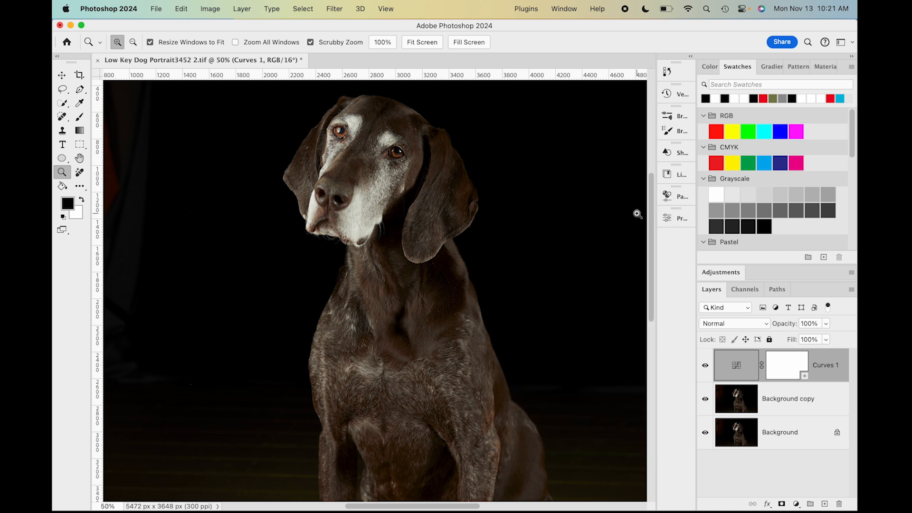
Step: Rename the Curves adjustment layer as Fur Shadows
double_click(826, 366)
type("Fur Shadow")
type("s")
key("Return")
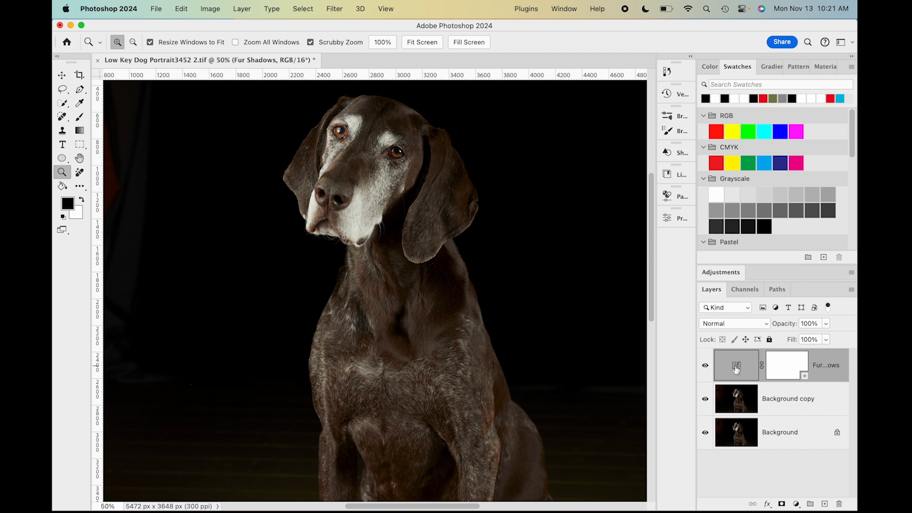
Step: Add a Hue/Saturation adjustment layer above Fur Shadows with Master Saturation set to -5
left_click(798, 504)
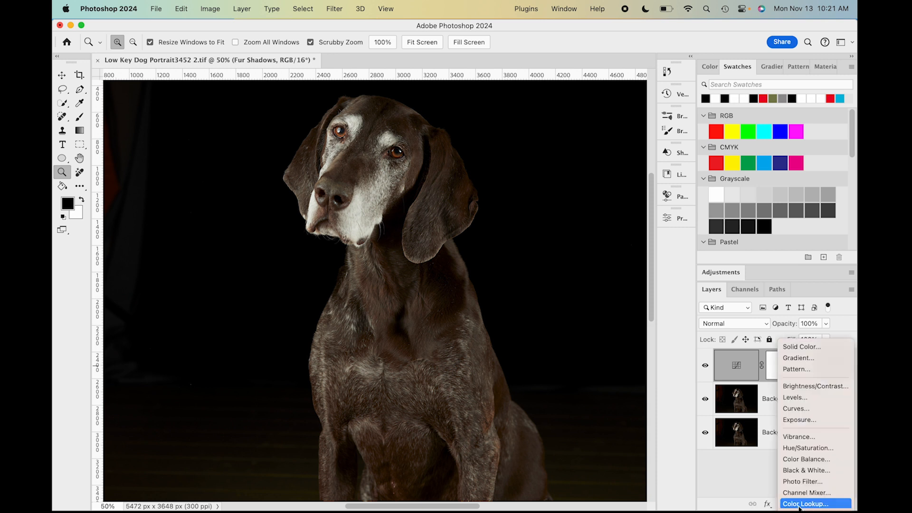
left_click(807, 449)
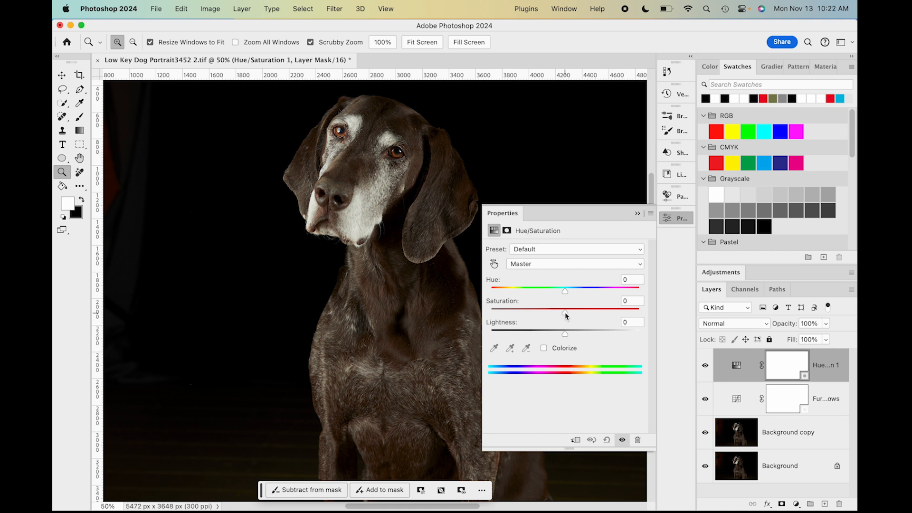
left_click_drag(566, 315, 563, 319)
left_click_drag(561, 315, 562, 317)
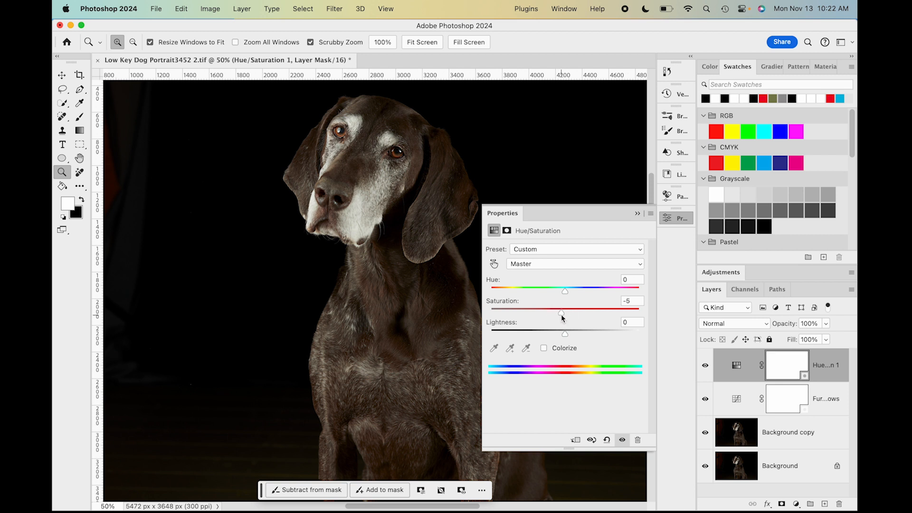
left_click(638, 215)
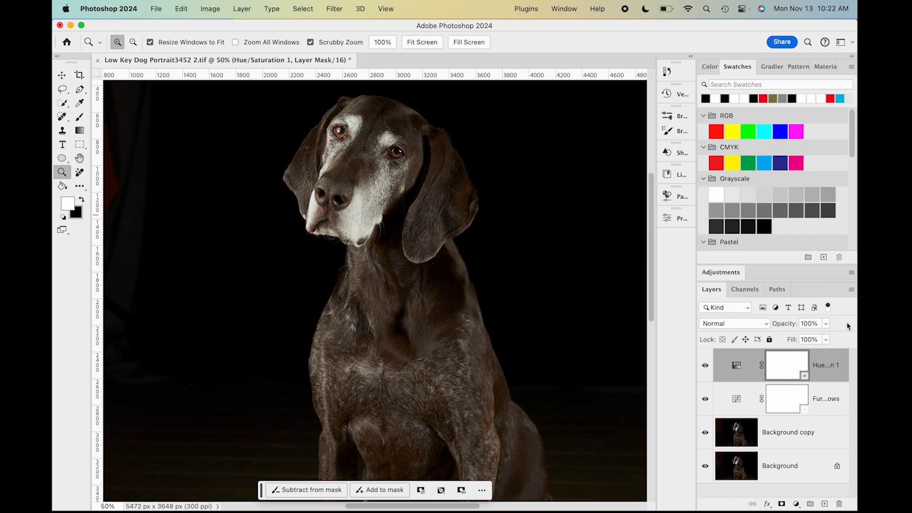
Step: Rename the Hue/Saturation adjustment layer as Fur Sat
double_click(827, 365)
type("Fur Sat")
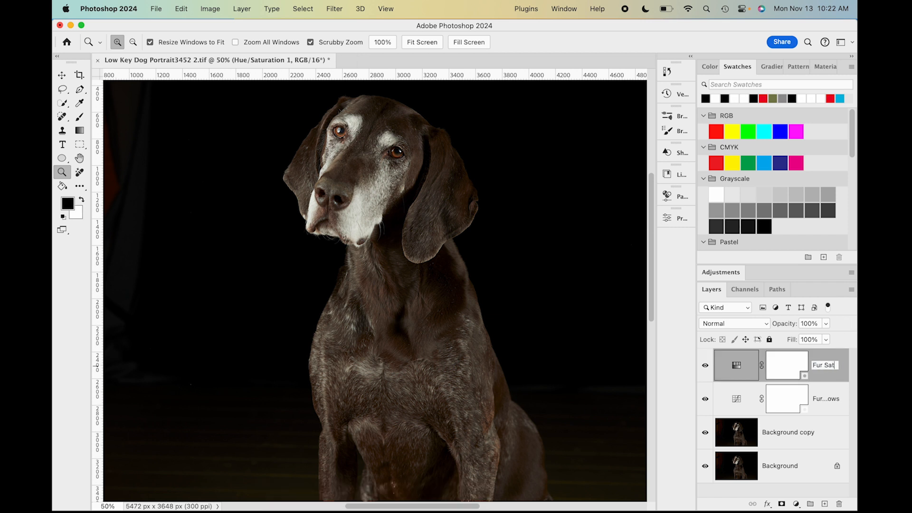
key("Return")
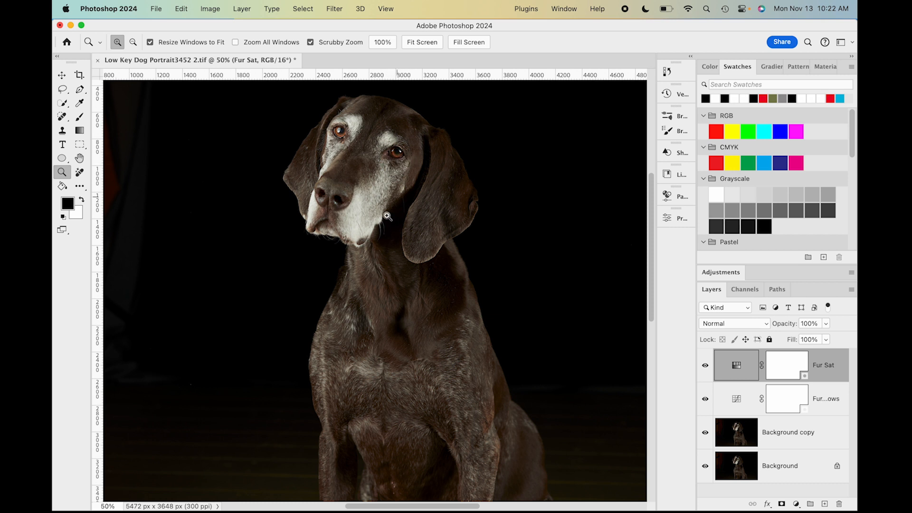
Step: Outline the iris of the dog's camera-right eye with the Lasso tool at 0 px feather, keeping the contextual bar clear of the face
left_click(395, 156)
left_click(395, 156)
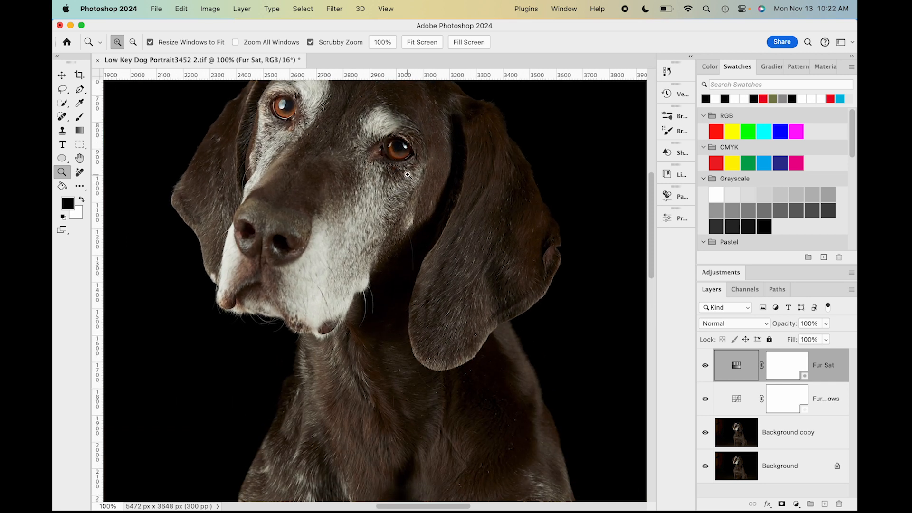
left_click(408, 174, "alt")
left_click(408, 175, "alt")
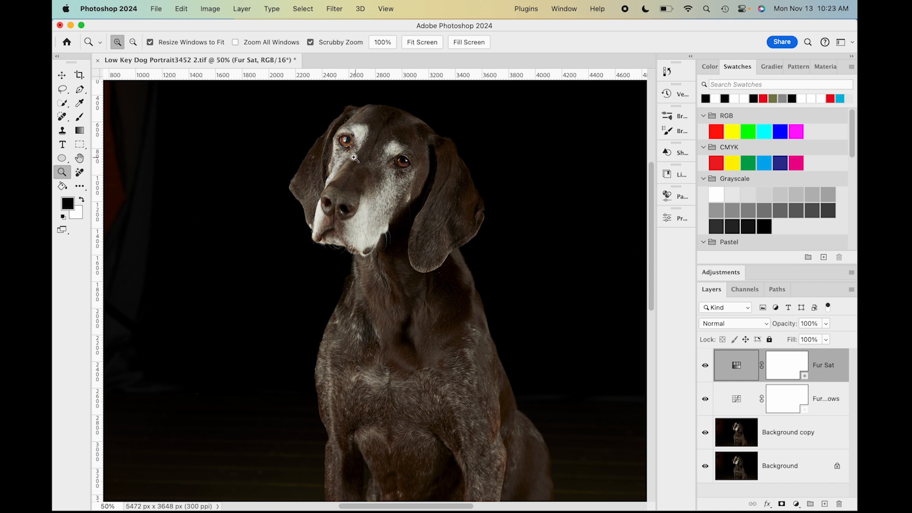
left_click(394, 162)
left_click(394, 162)
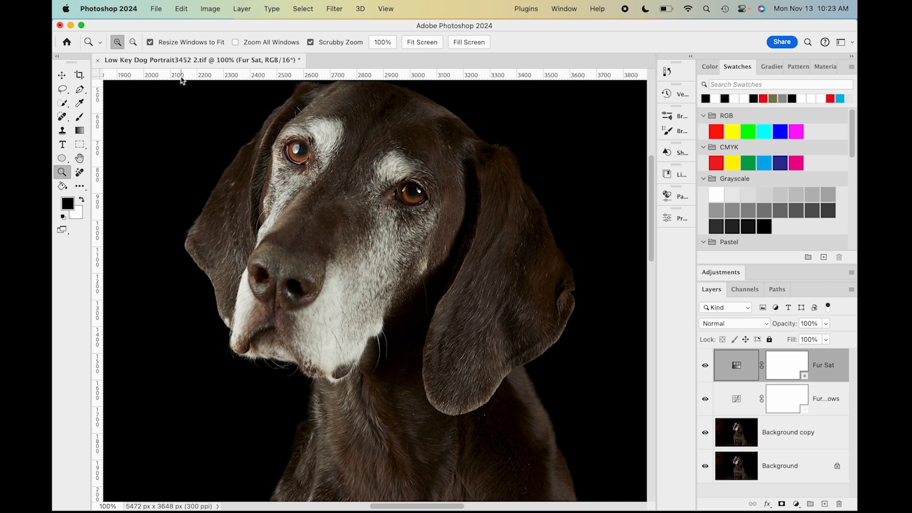
left_click(63, 90)
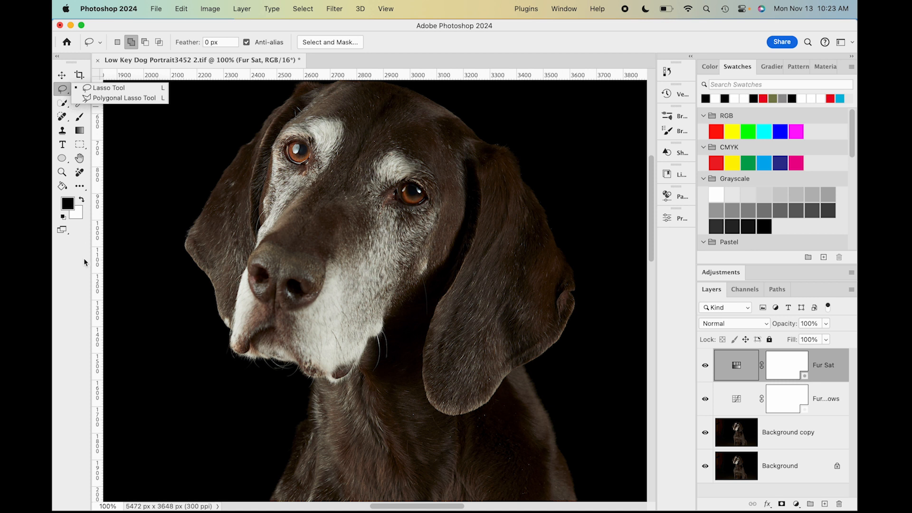
left_click(70, 244)
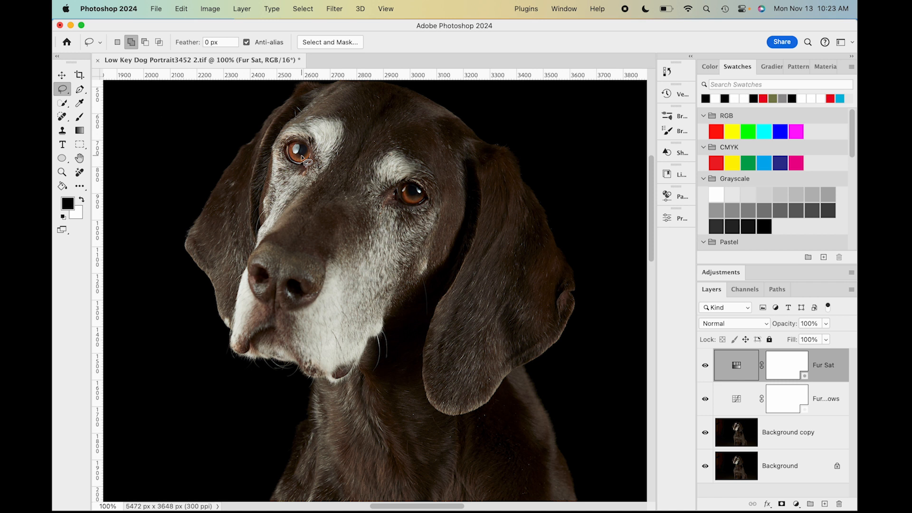
scroll(302, 158, "up", 3)
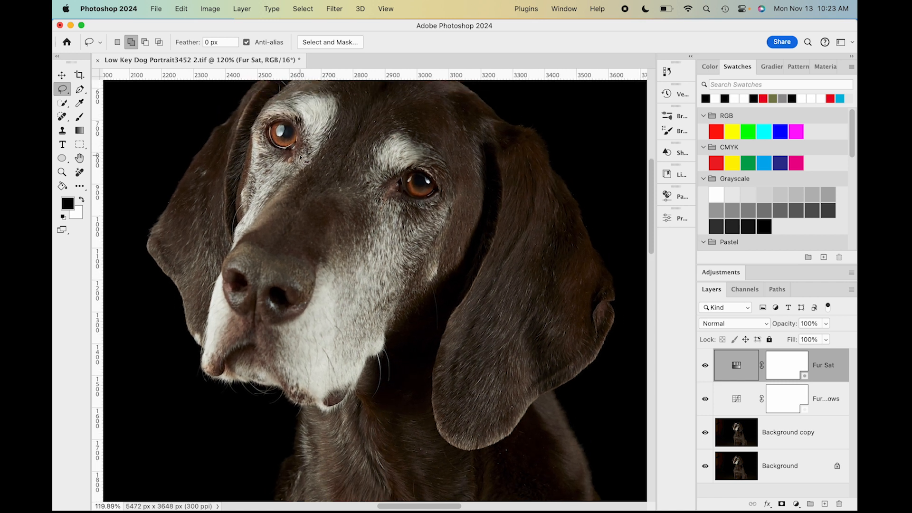
scroll(302, 158, "up", 3)
mouse_move(410, 252)
left_mouse_down()
mouse_move(401, 233)
mouse_move(420, 227)
mouse_move(428, 251)
mouse_move(409, 252)
left_mouse_up()
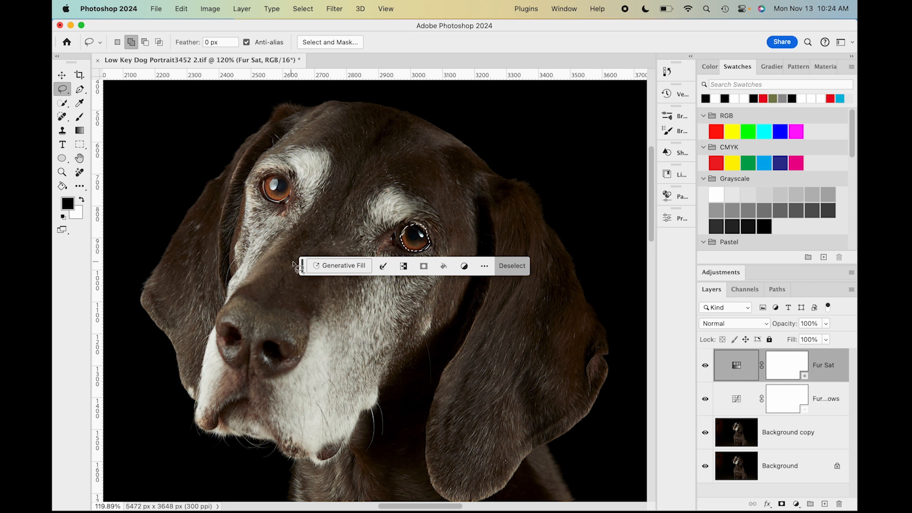
left_click_drag(302, 266, 145, 464)
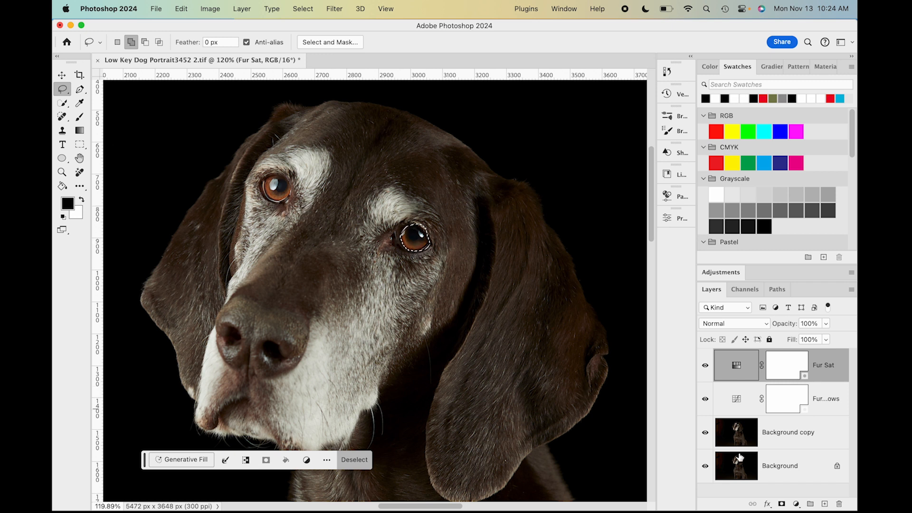
Step: Add an Exposure adjustment layer masked to the selected eye, with Exposure set to +0.43
left_click(797, 505)
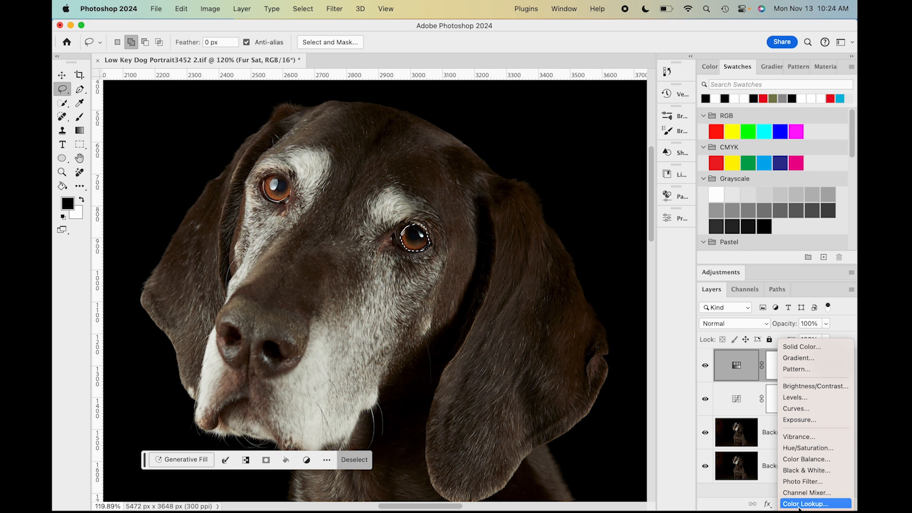
left_click(807, 421)
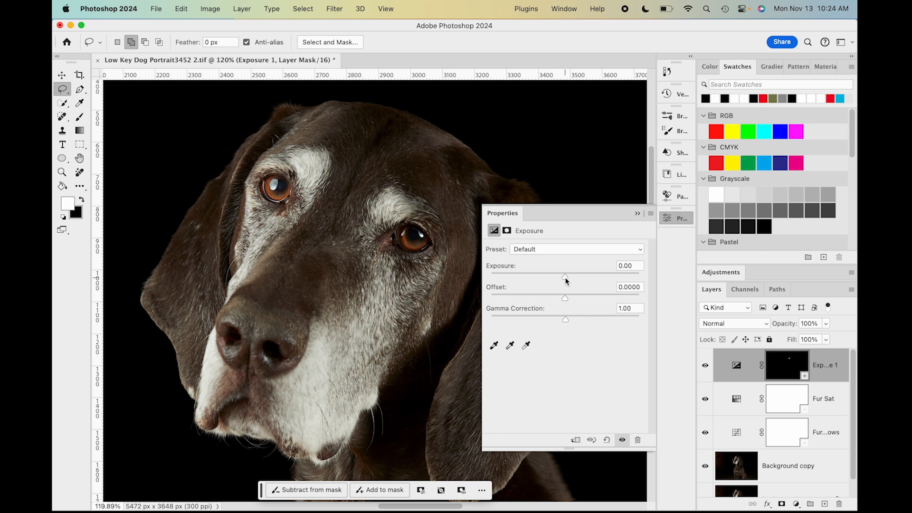
mouse_move(566, 281)
left_mouse_down()
mouse_move(607, 279)
mouse_move(491, 287)
mouse_move(570, 277)
left_mouse_up()
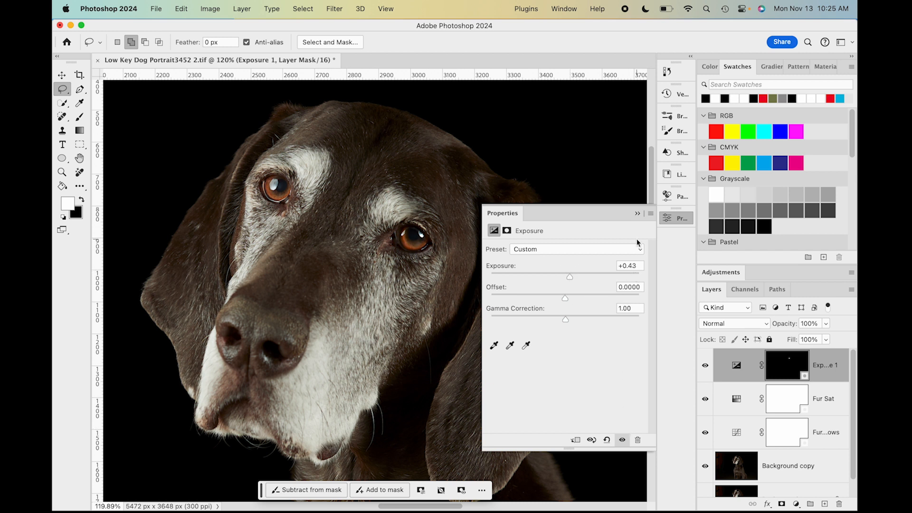
left_click(638, 211)
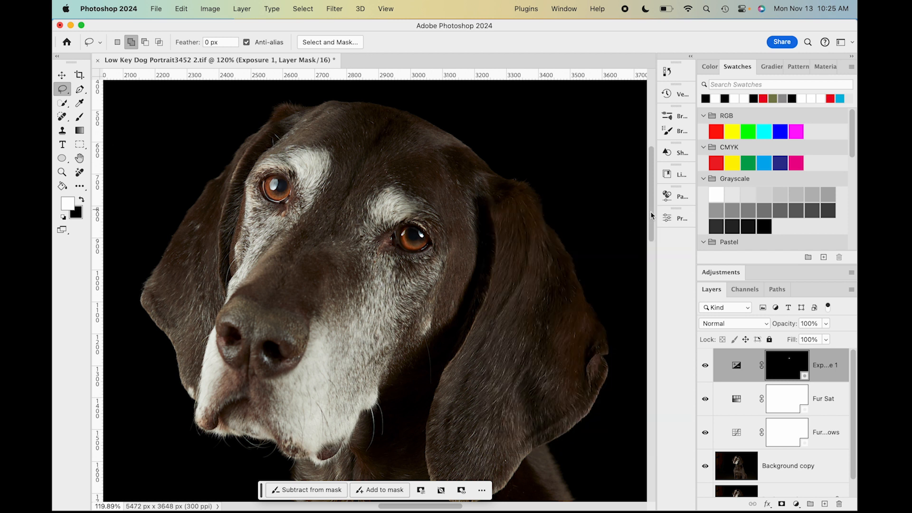
Step: Rename the Exposure adjustment layer as Cam Rt Eye
double_click(826, 365)
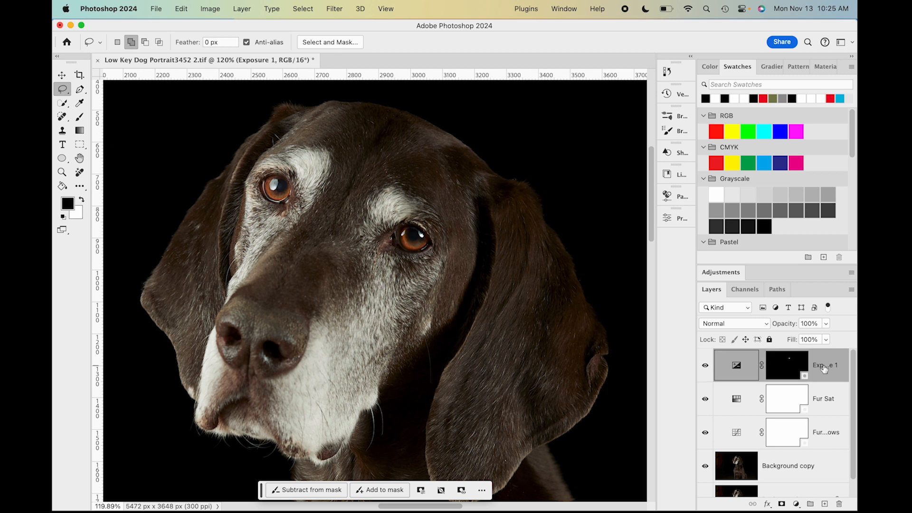
type("R")
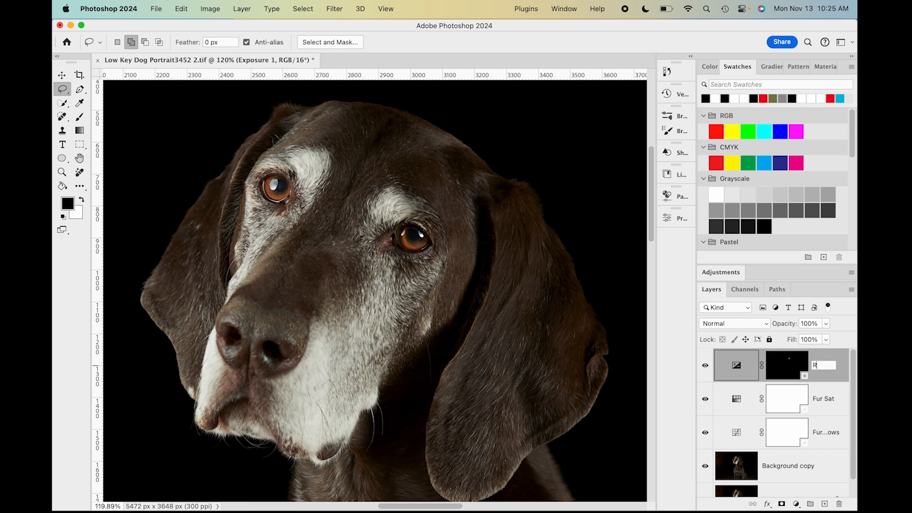
type("am Rt Eye")
key("Return")
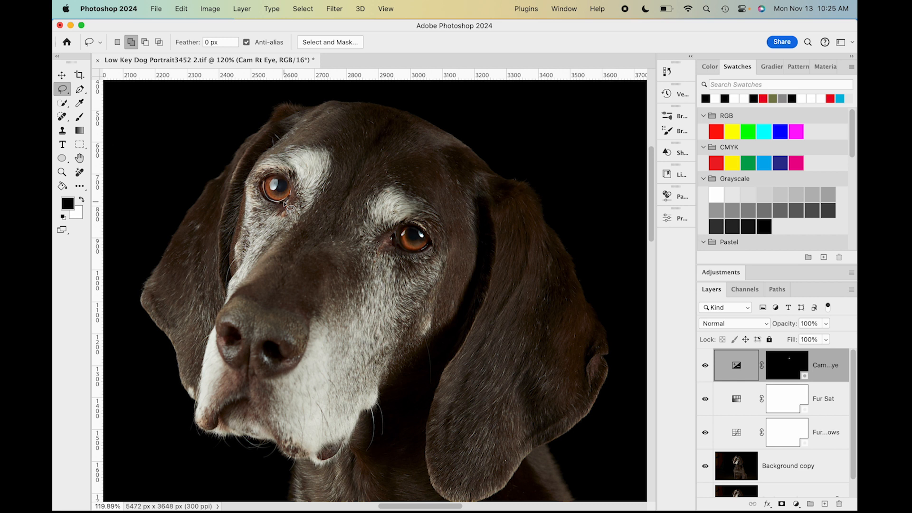
Step: Reselect the camera-right eye and add the iris of the camera-left eye to the selection with the Lasso tool
left_click(308, 12)
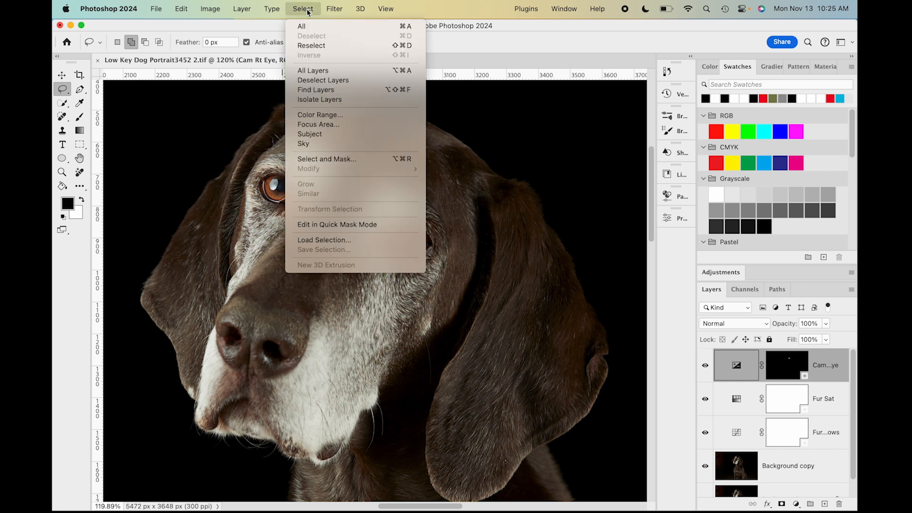
left_click(314, 46)
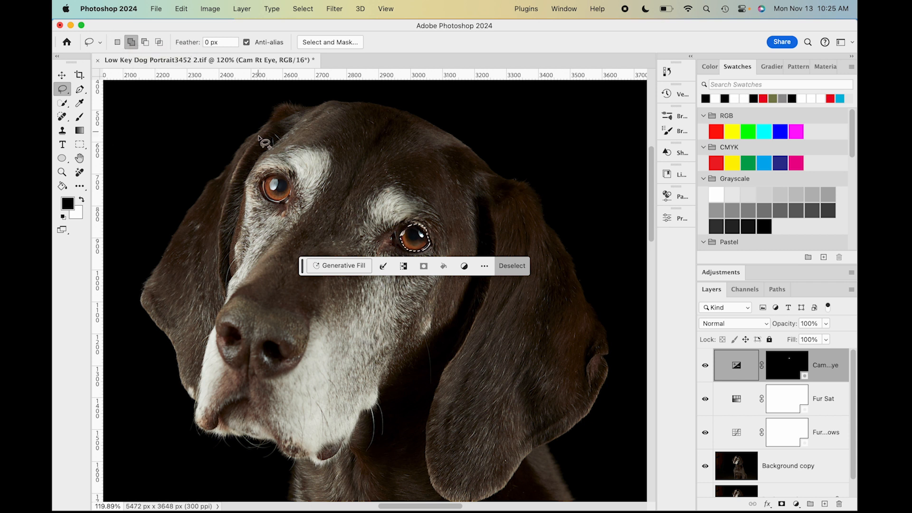
mouse_move(276, 206)
left_mouse_down()
mouse_move(253, 191)
mouse_move(274, 203)
mouse_move(278, 183)
mouse_move(297, 187)
mouse_move(284, 213)
mouse_move(265, 203)
mouse_move(267, 195)
left_mouse_up()
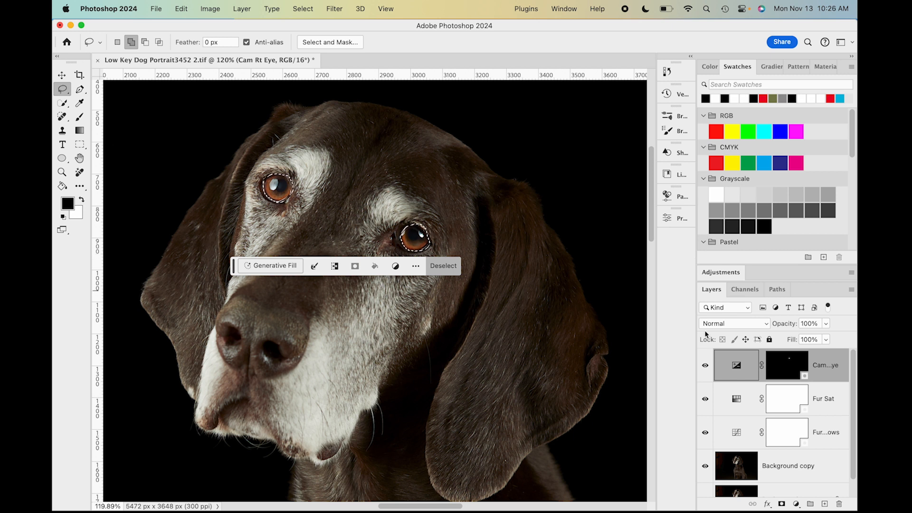
left_click(797, 505)
left_click(798, 505)
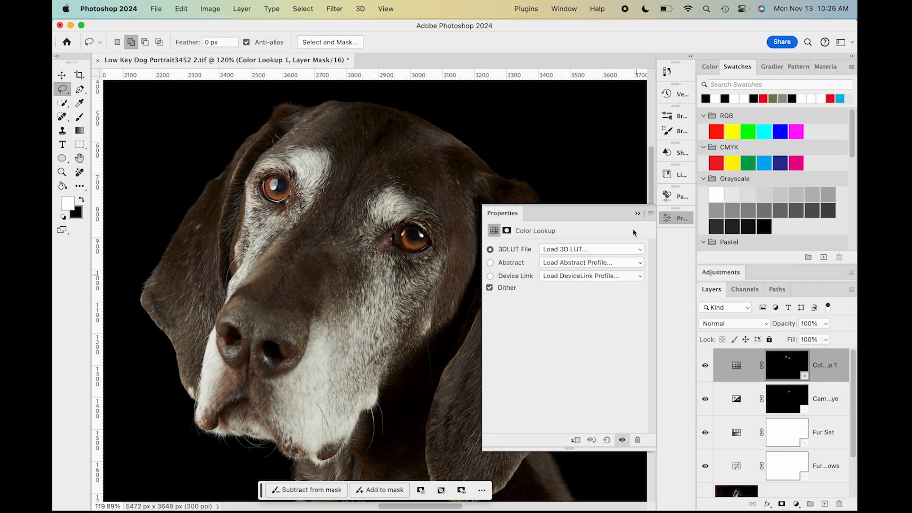
left_click(638, 440)
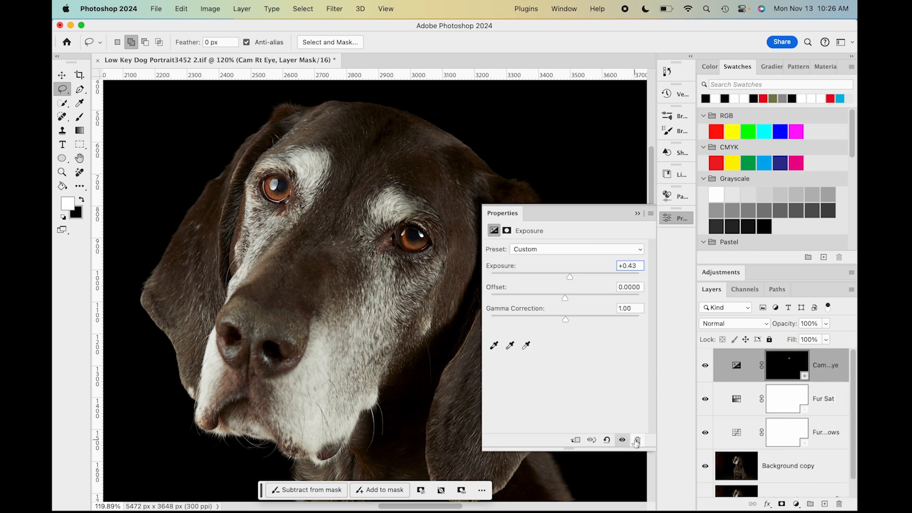
Step: Add a Hue/Saturation adjustment layer above the eye exposure layer and name it Both Eyes - Sat
left_click(796, 504)
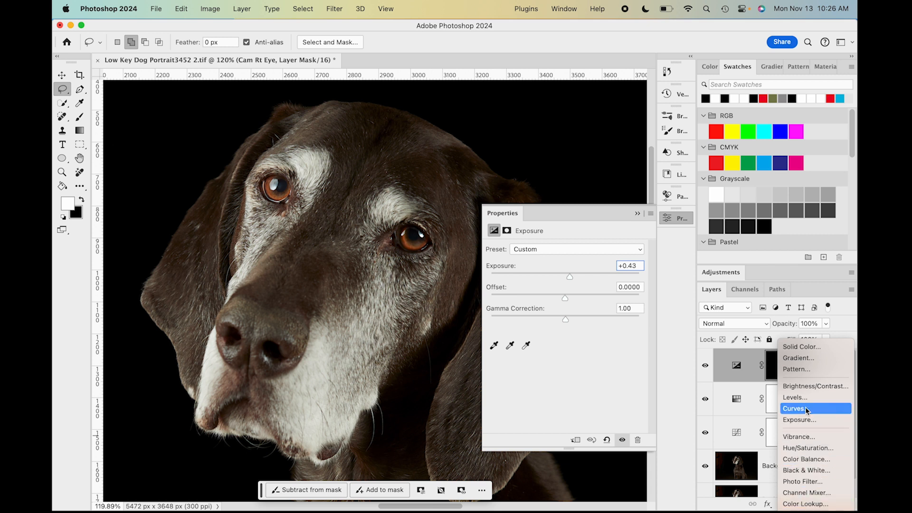
left_click(811, 449)
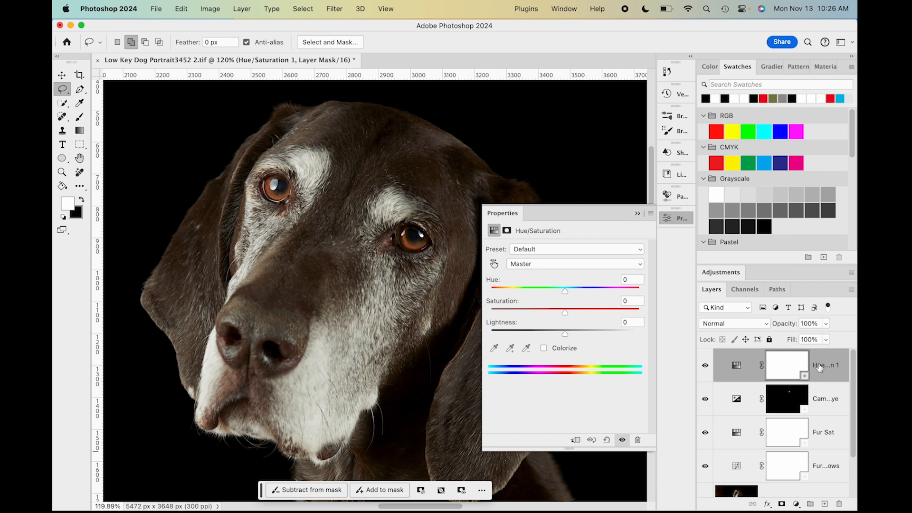
double_click(820, 368)
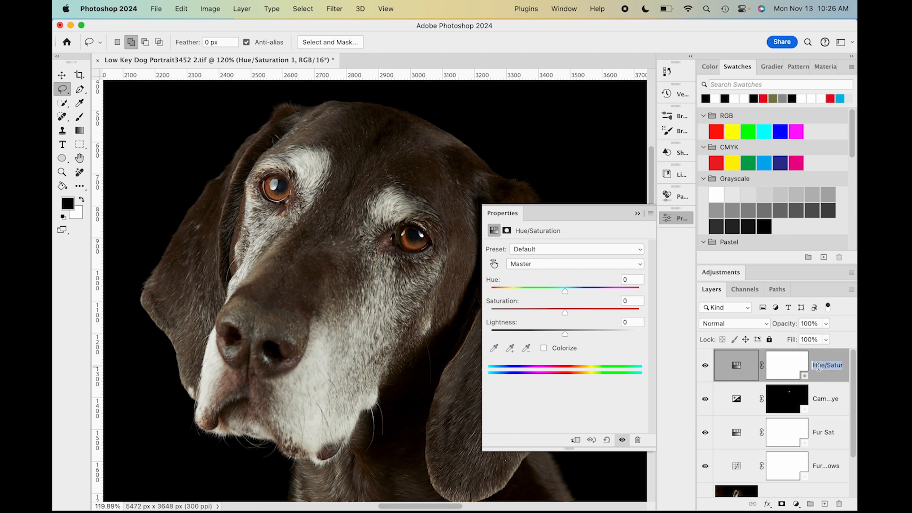
type("Both Eyes - ")
type("Sat")
key("Return")
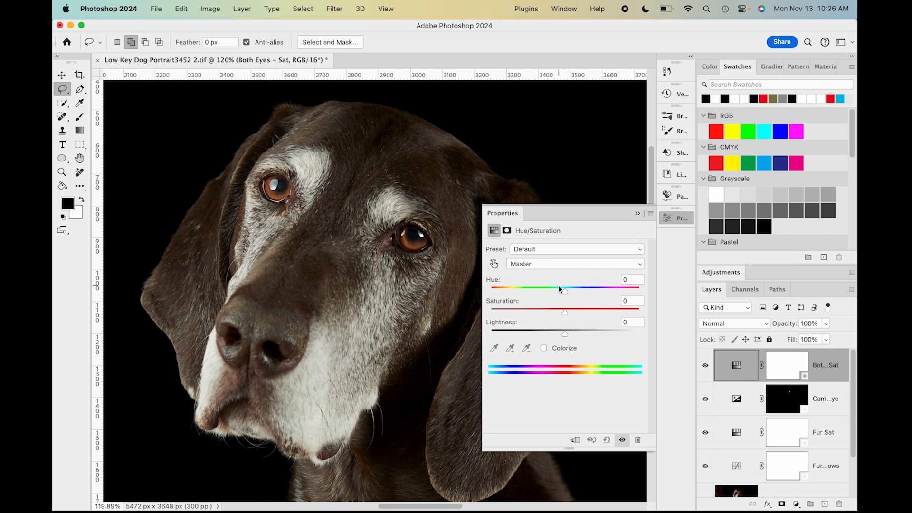
Step: Set the Saturation of the Both Eyes - Sat layer to -19 and collapse its properties
left_click(566, 314)
mouse_move(565, 315)
left_mouse_down()
mouse_move(541, 315)
mouse_move(552, 315)
left_mouse_up()
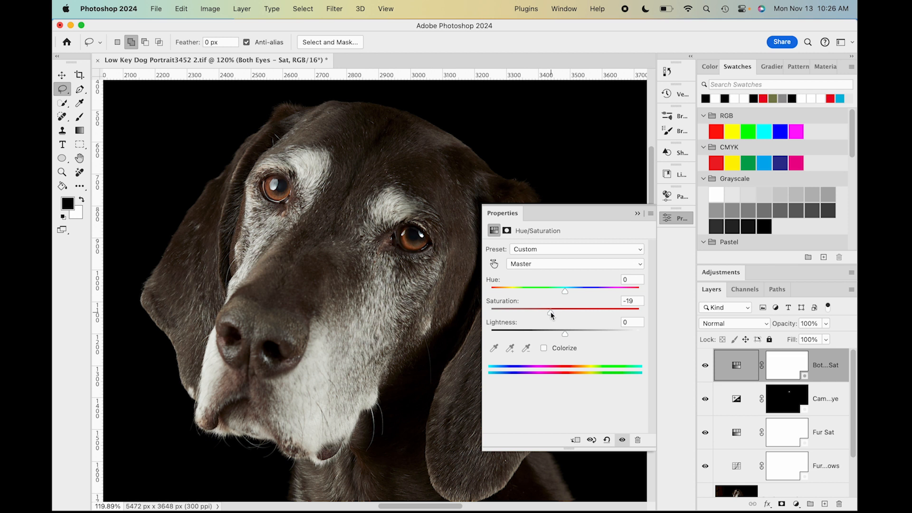
left_click(636, 215)
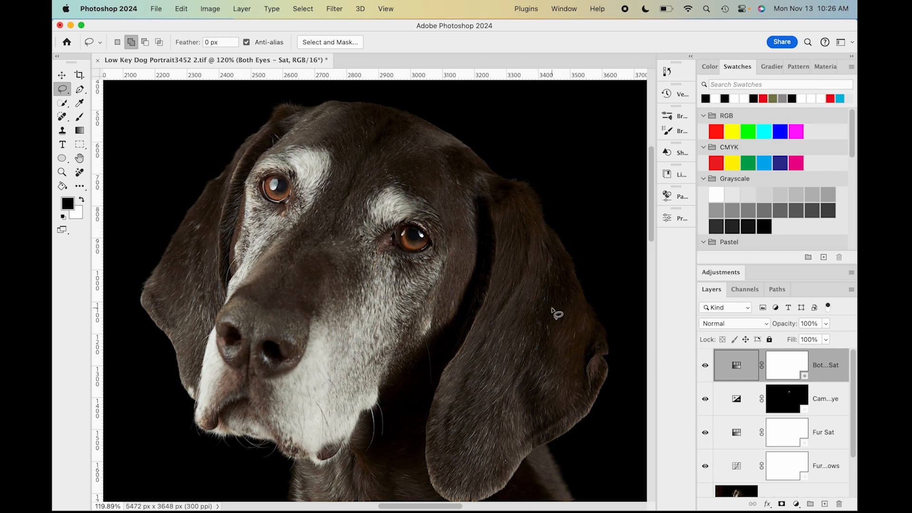
Step: Compare the portrait with and without the adjustment layers by toggling their visibility, and inspect the dog's chest and legs
key("super+minus")
key("super+minus")
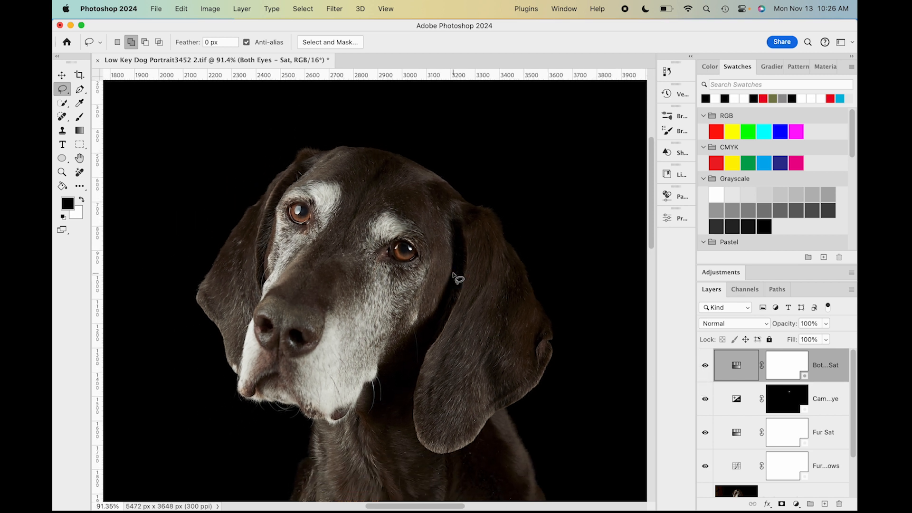
scroll(454, 277, "down", 4)
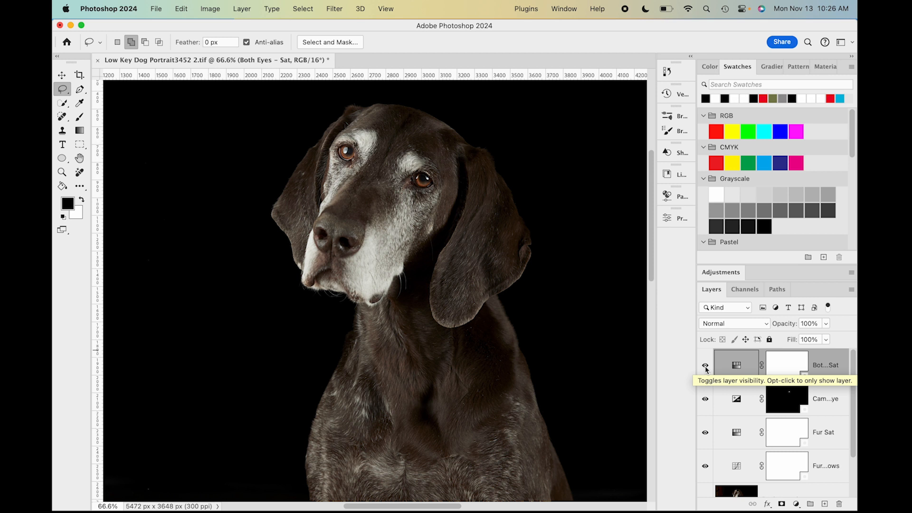
left_click(705, 366)
left_click(705, 367)
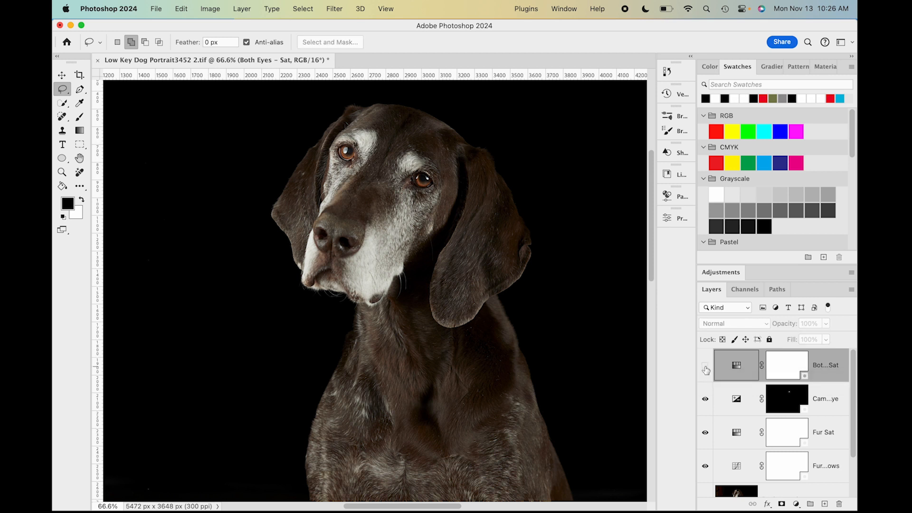
left_click(705, 367)
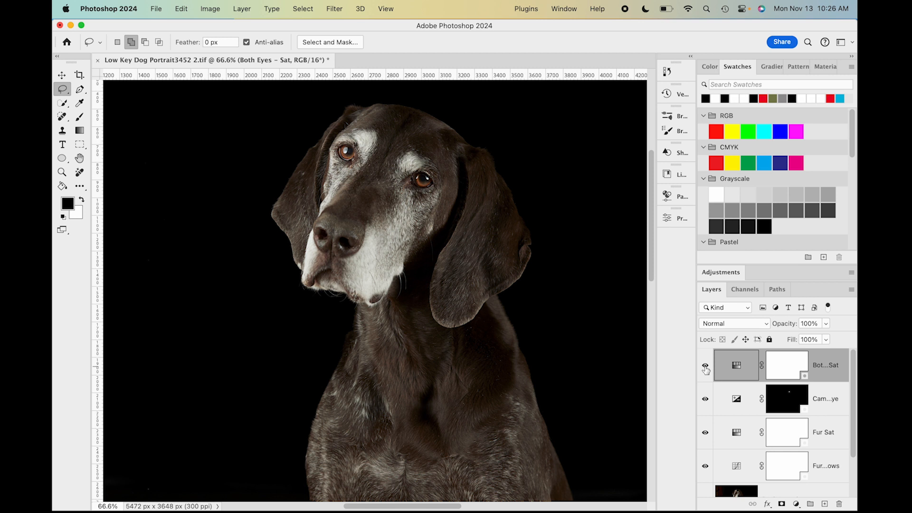
left_click(705, 400)
left_click(706, 433)
left_click(706, 468)
scroll(495, 439, "down", 5)
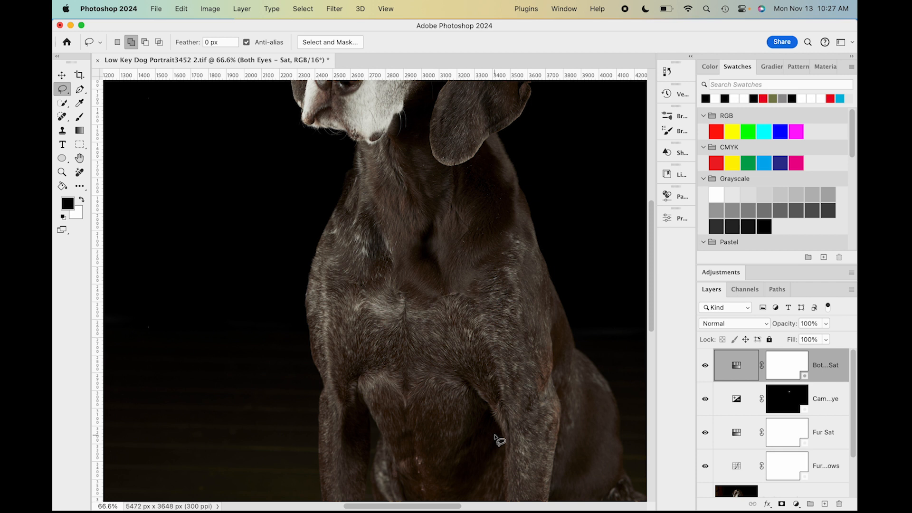
scroll(495, 438, "up", 6)
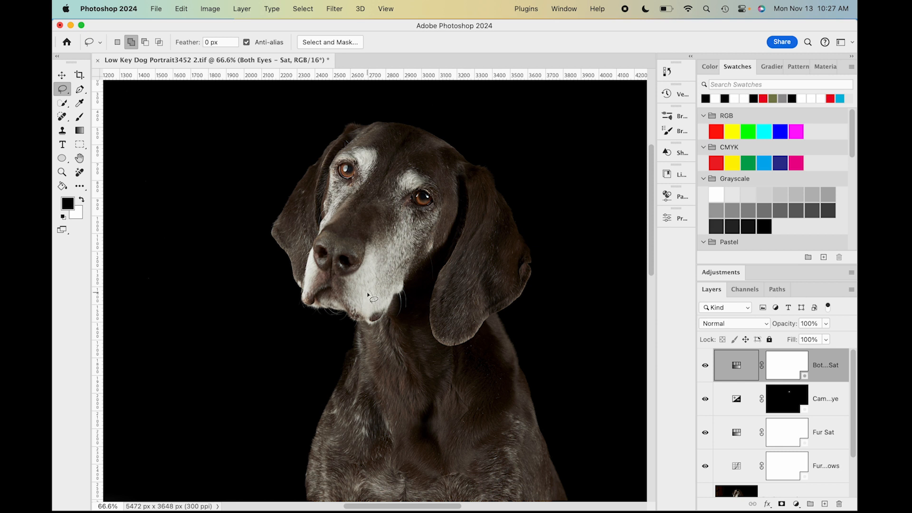
Step: Select the Background copy layer and review the filters and plugins available for it
left_click(334, 9)
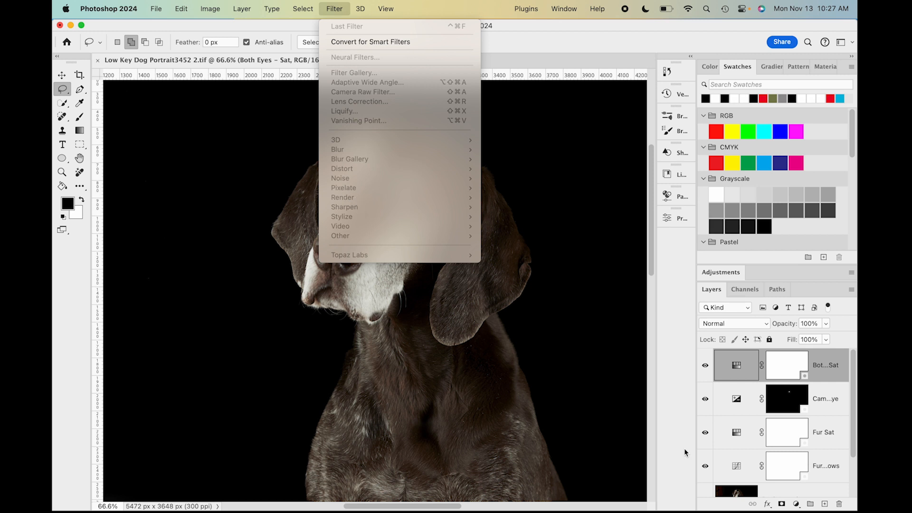
key("Escape")
scroll(735, 464, "down", 2)
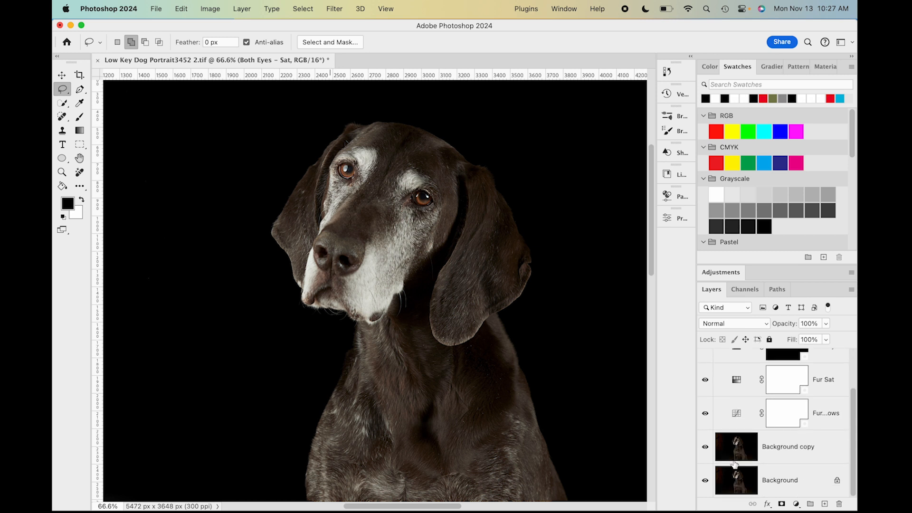
left_click(737, 455)
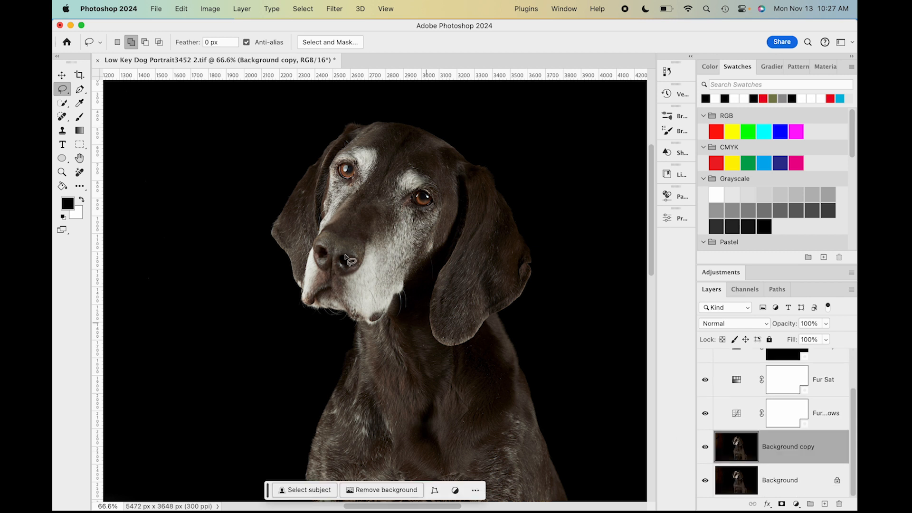
left_click(334, 9)
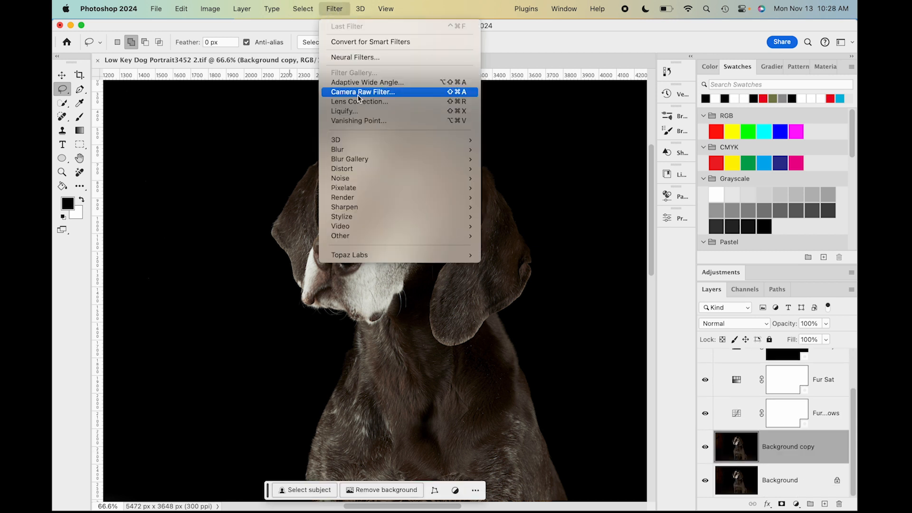
mouse_move(369, 208)
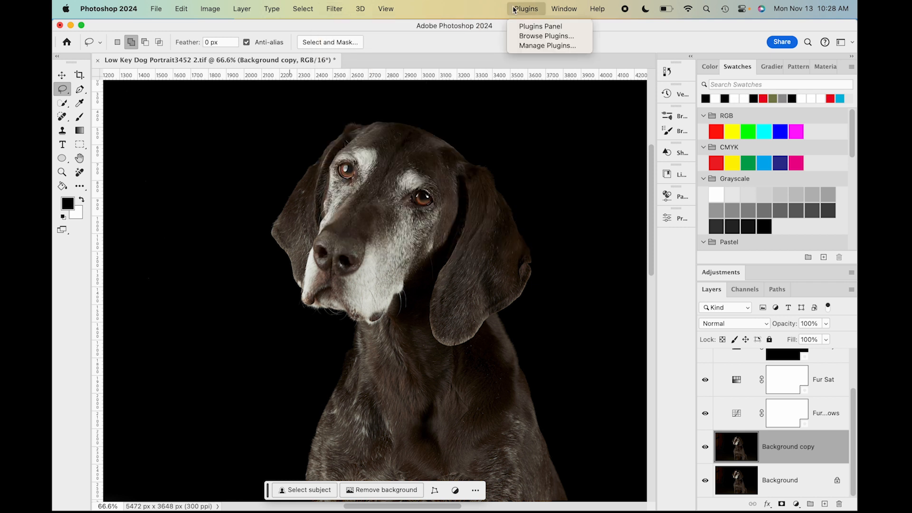
left_click(620, 23)
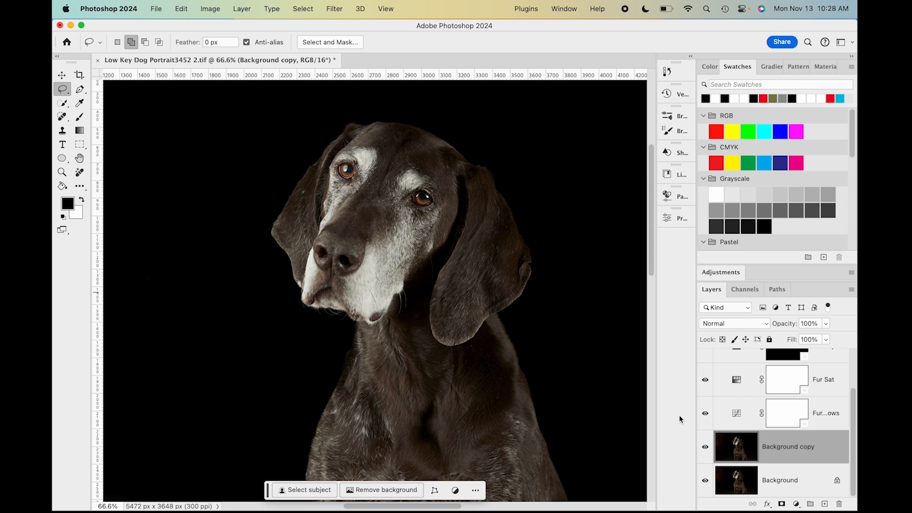
Step: Examine the layer stack from the Both Eyes - Sat adjustment down to the Background layer
scroll(772, 380, "up", 3)
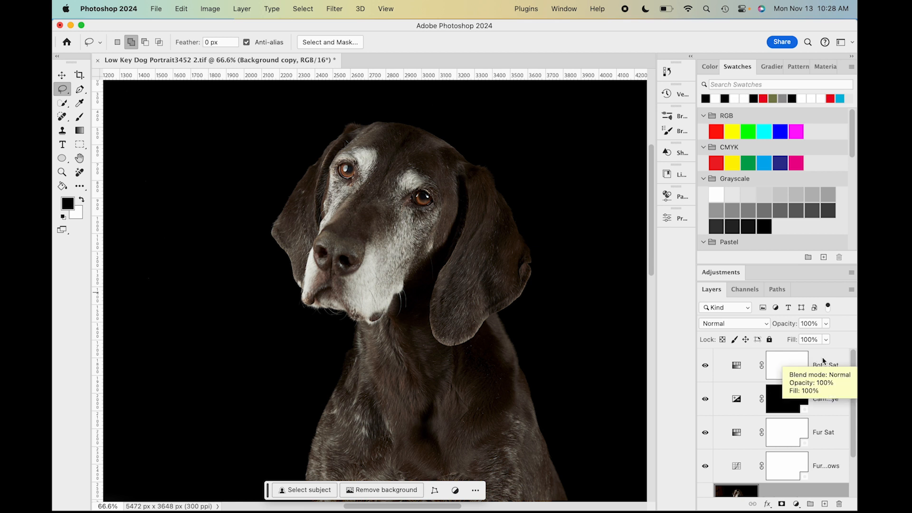
scroll(824, 362, "down", 3)
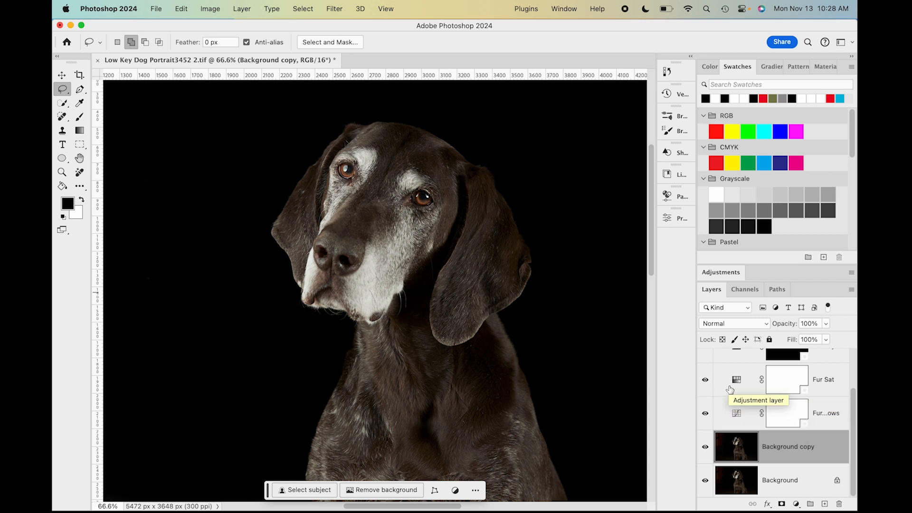
scroll(729, 391, "up", 3)
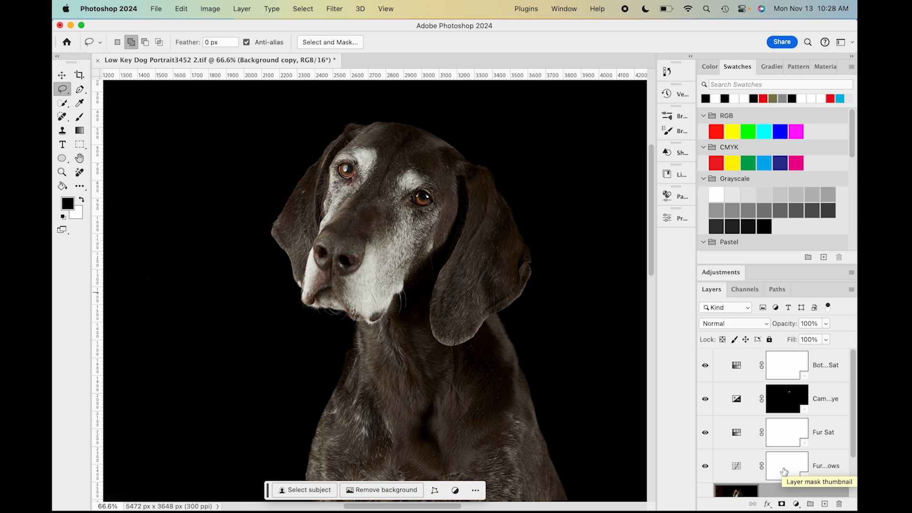
scroll(785, 471, "down", 2)
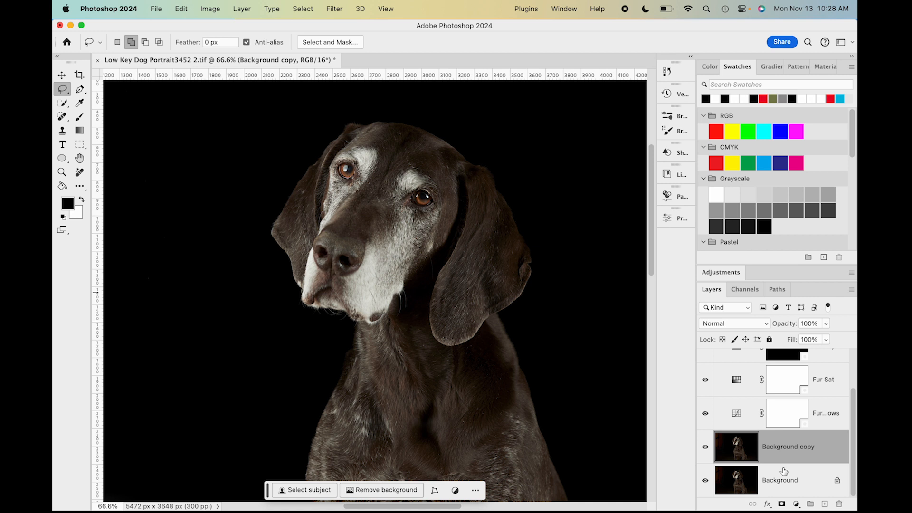
scroll(785, 471, "up", 2)
scroll(785, 470, "down", 2)
scroll(801, 448, "up", 2)
scroll(801, 449, "down", 1)
scroll(801, 448, "up", 1)
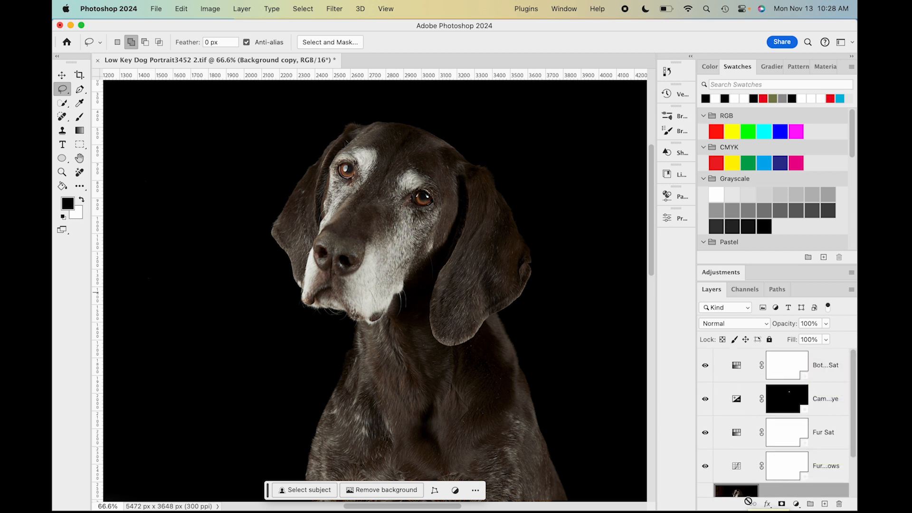
scroll(764, 466, "down", 2)
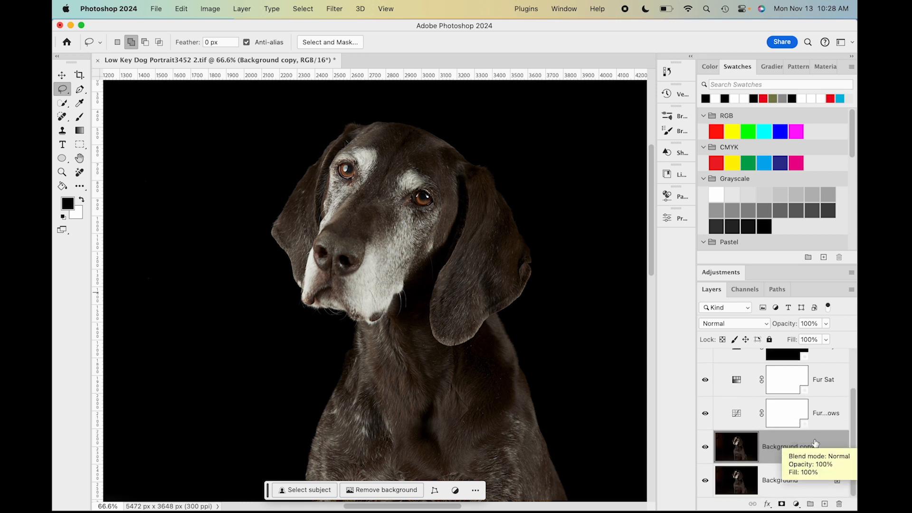
Step: Convert the four adjustment layers and the Background copy together into a single smart object
scroll(815, 443, "up", 2)
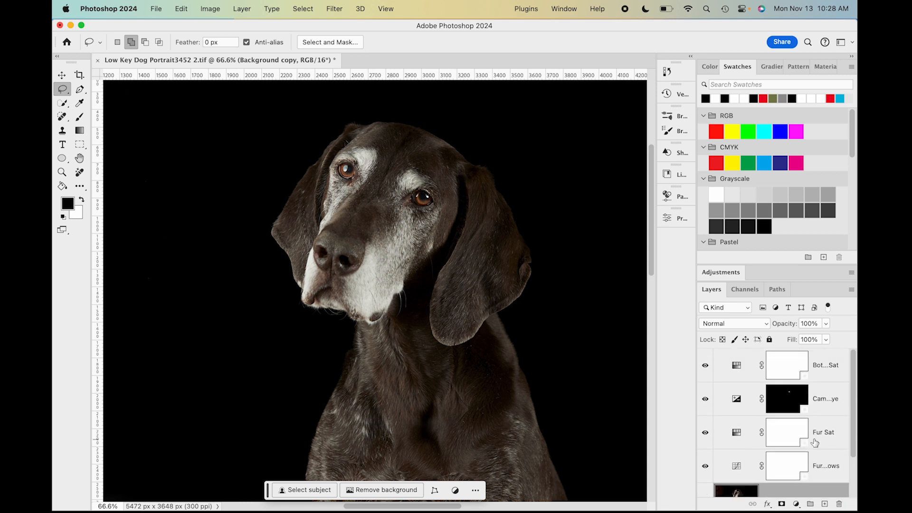
left_click(820, 365, "shift")
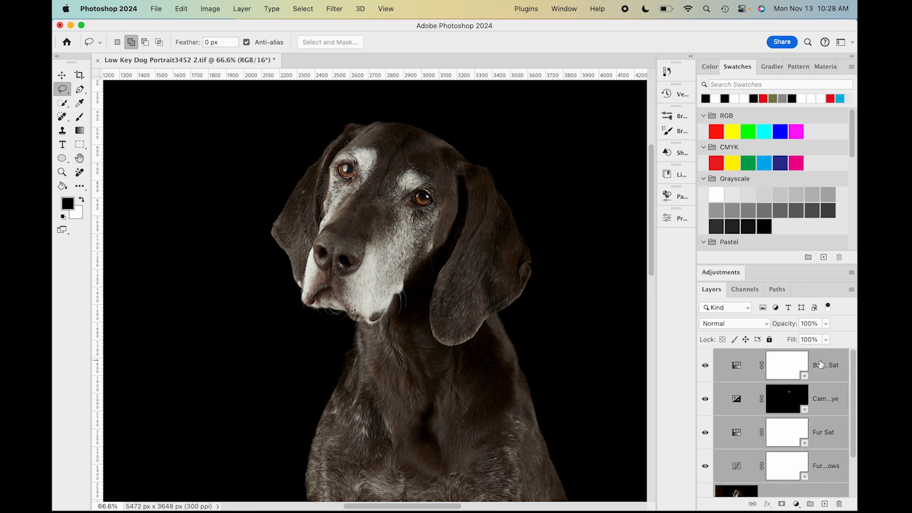
scroll(797, 421, "down", 2)
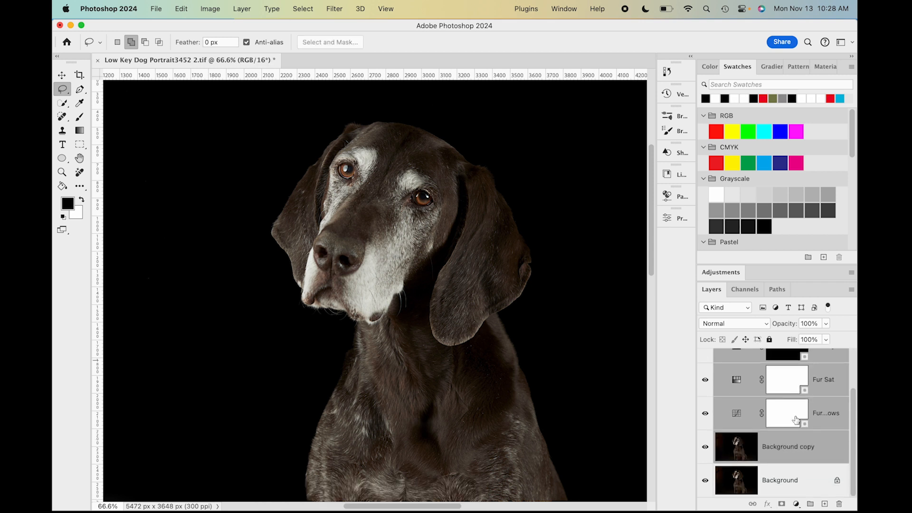
scroll(797, 421, "up", 2)
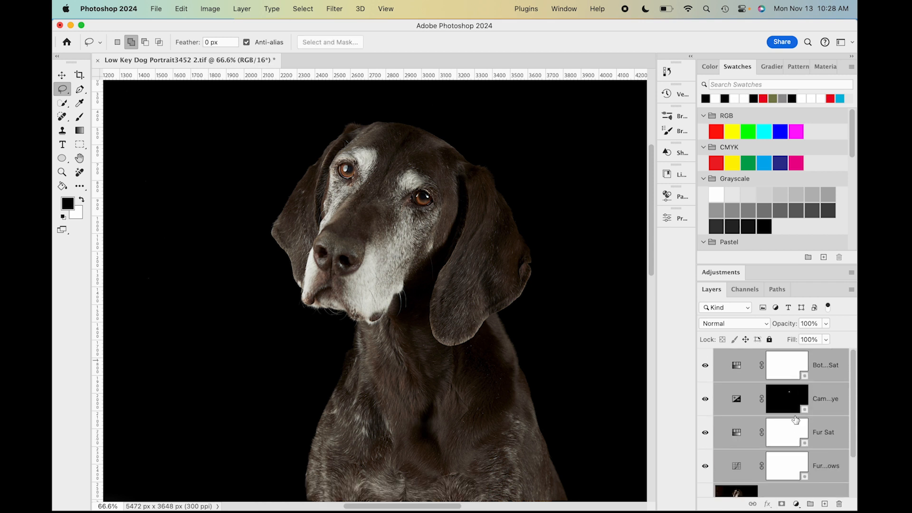
right_click(831, 364)
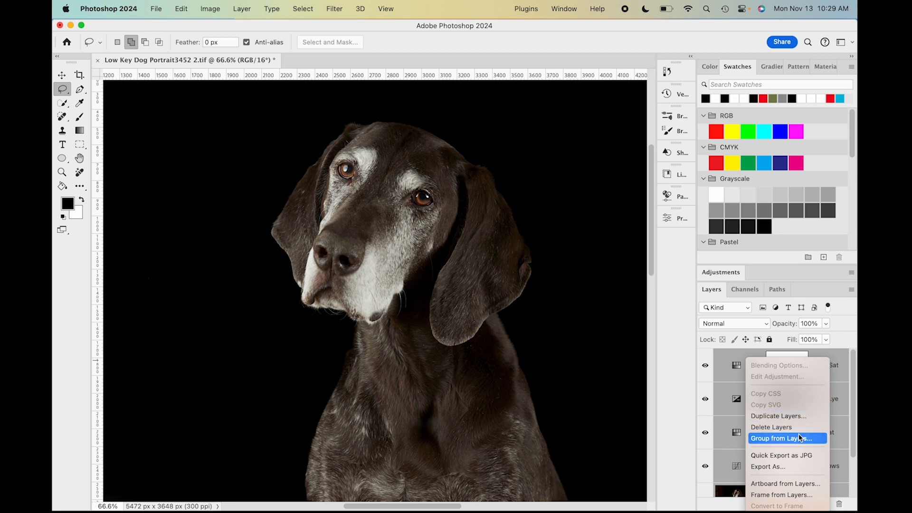
scroll(800, 438, "down", 3)
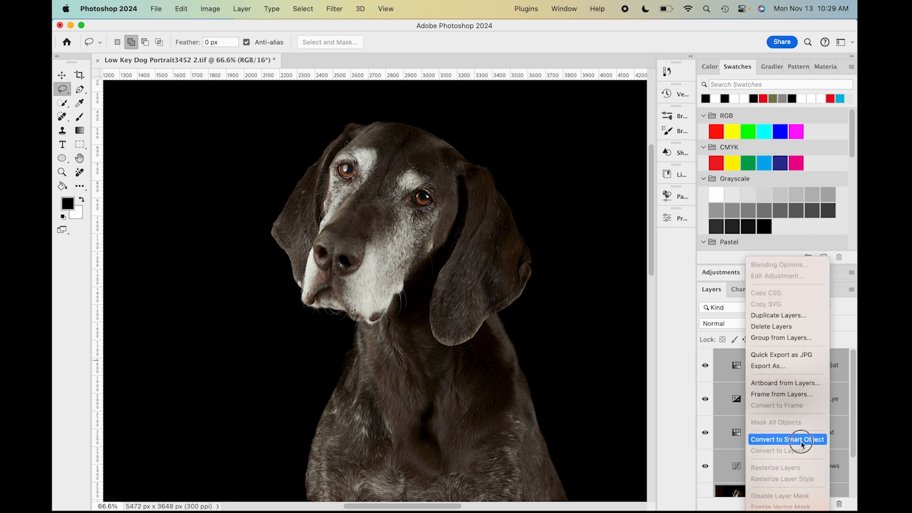
left_click(802, 441)
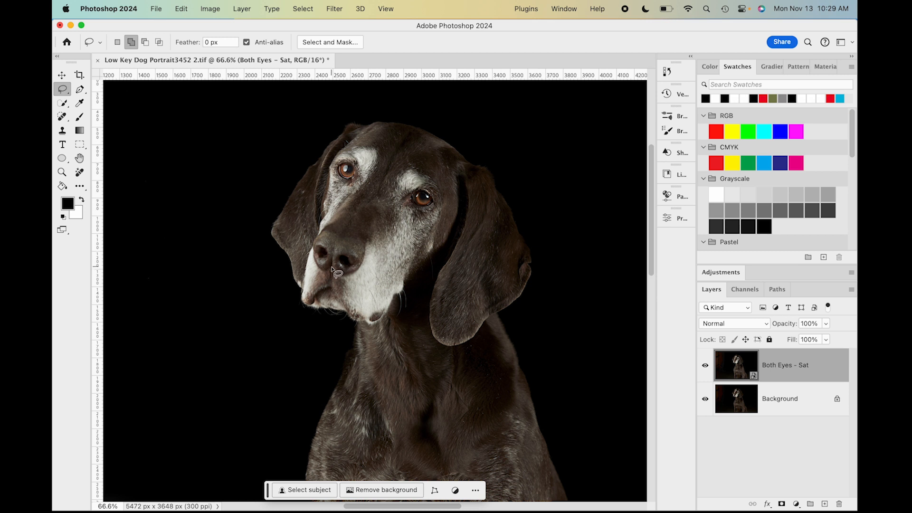
Step: Outline the dog's nose with the Lasso tool and move the contextual bar down below the face
mouse_move(334, 271)
left_mouse_down()
mouse_move(314, 260)
mouse_move(321, 234)
mouse_move(361, 244)
mouse_move(361, 266)
mouse_move(333, 274)
left_mouse_up()
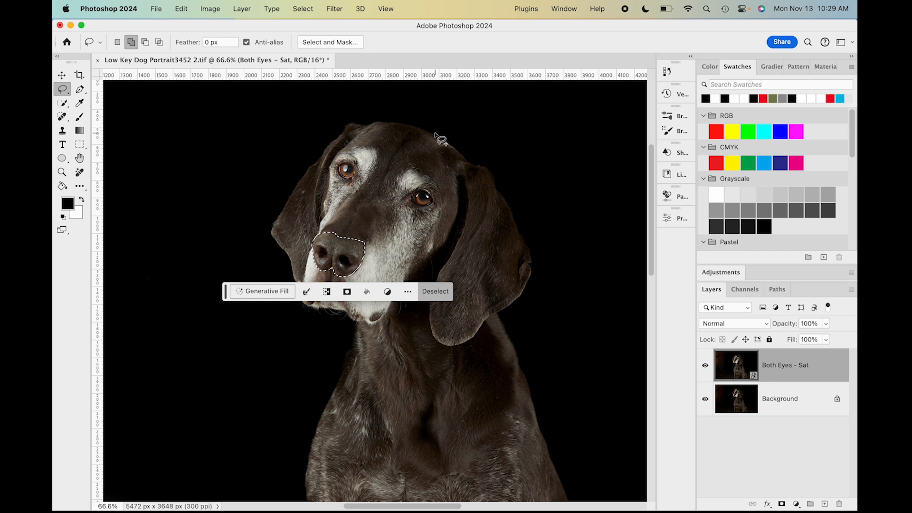
left_click_drag(227, 292, 219, 378)
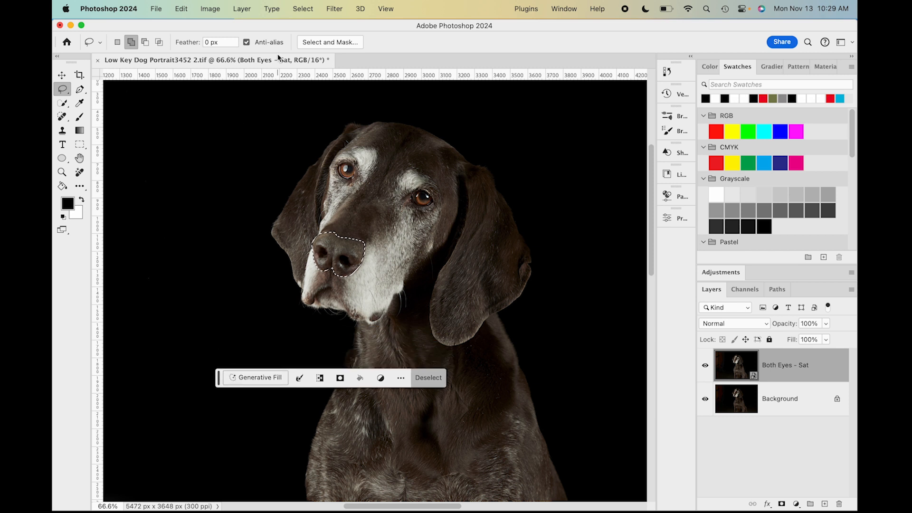
Step: Sharpen the selected nose on the smart object with Unsharp Mask at amount 26%, radius 3.5 pixels and threshold 0
left_click(335, 11)
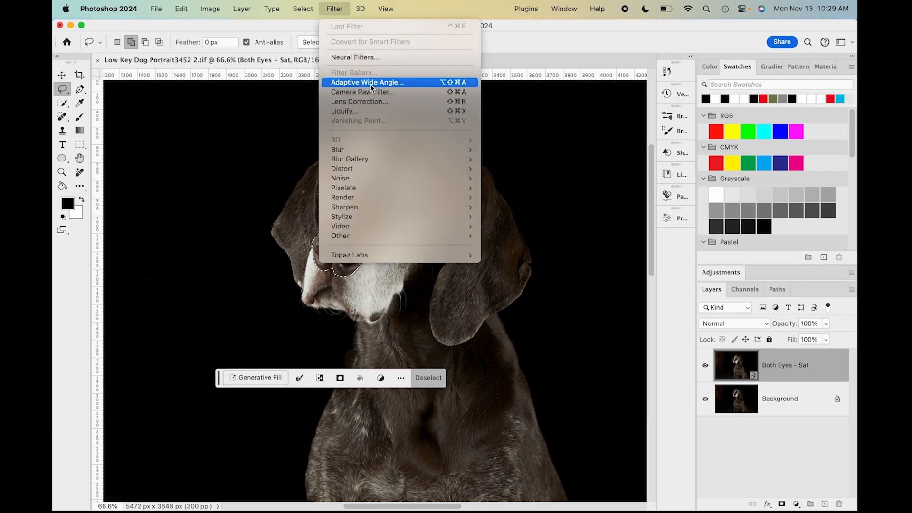
mouse_move(381, 208)
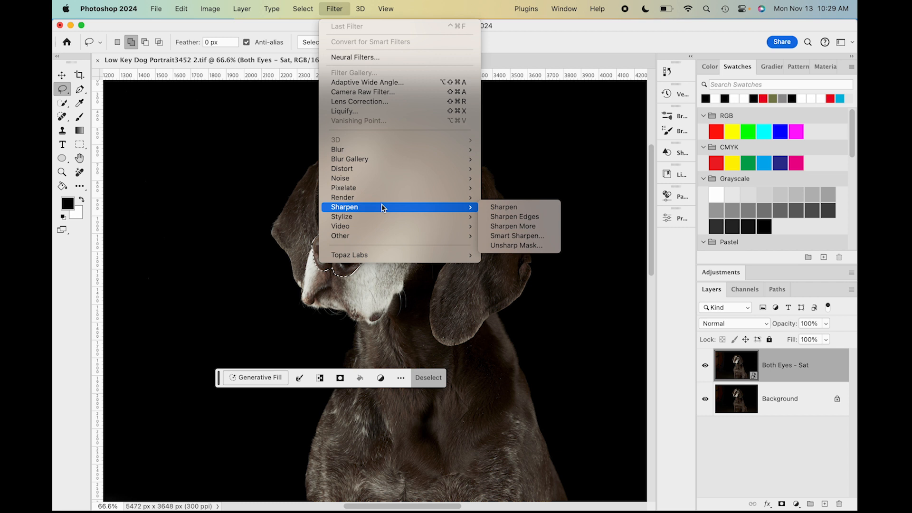
left_click(495, 245)
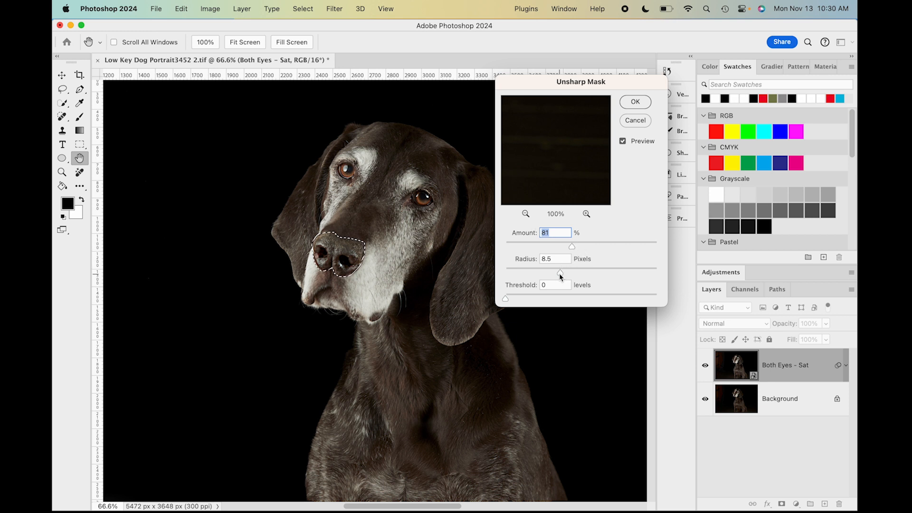
left_click_drag(560, 273, 545, 277)
left_click_drag(544, 274, 534, 277)
left_click(545, 263)
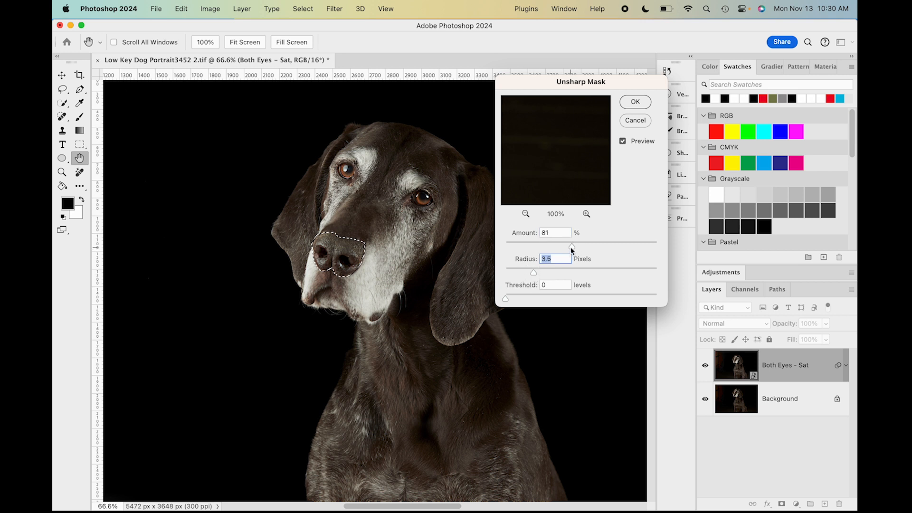
left_click_drag(573, 247, 502, 248)
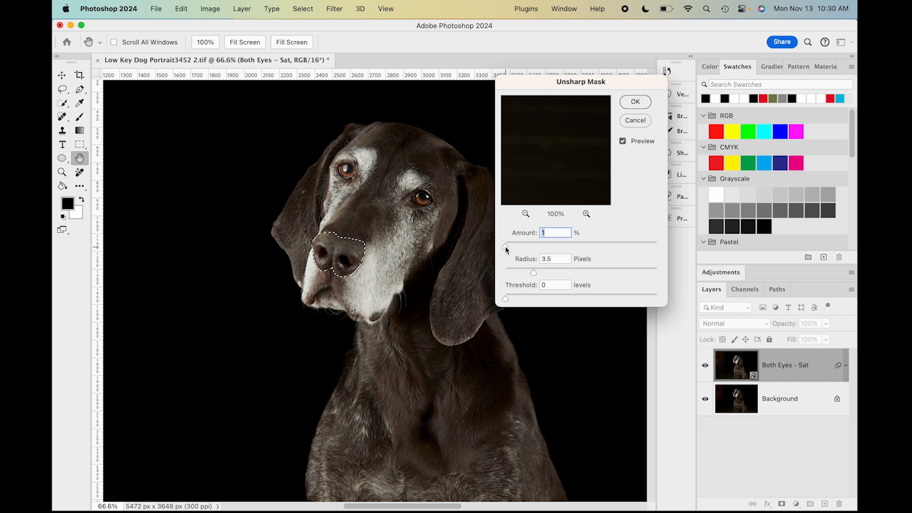
left_click_drag(507, 249, 527, 248)
left_click(637, 108)
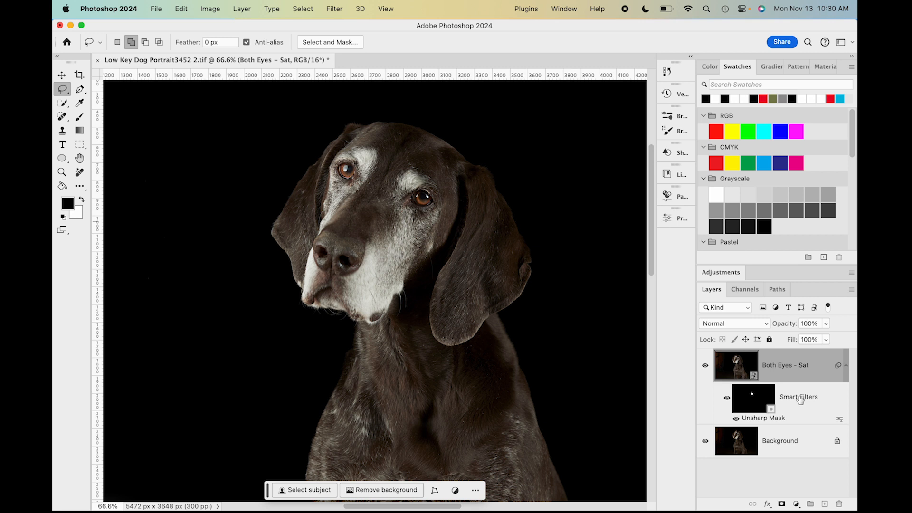
Step: Reopen the settings of the Unsharp Mask smart filter and bring the dog's nose into its preview
left_click(755, 401)
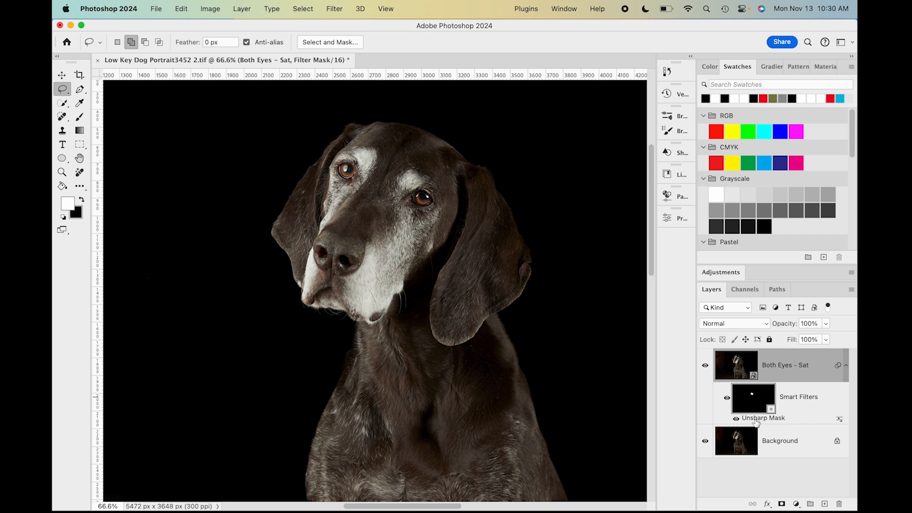
double_click(757, 419)
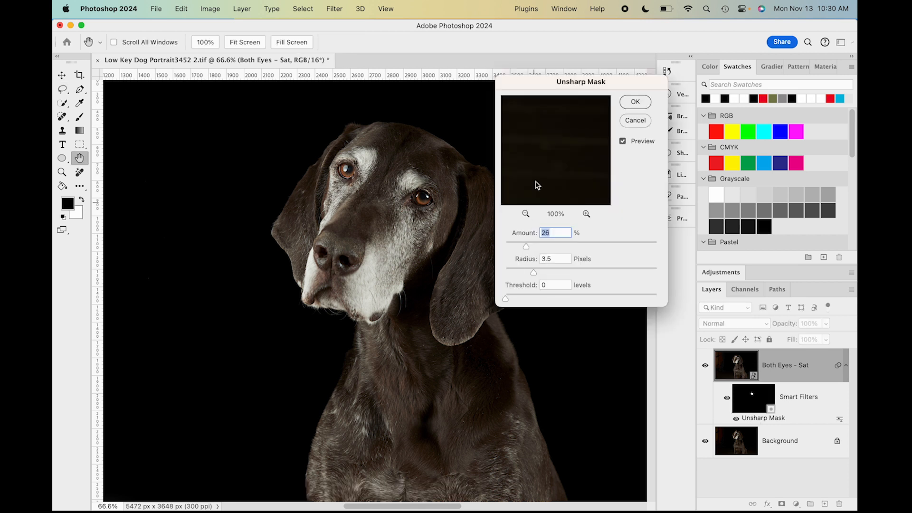
left_click_drag(537, 153, 607, 219)
left_click_drag(513, 140, 623, 127)
left_click_drag(557, 151, 661, 143)
left_click_drag(552, 152, 691, 153)
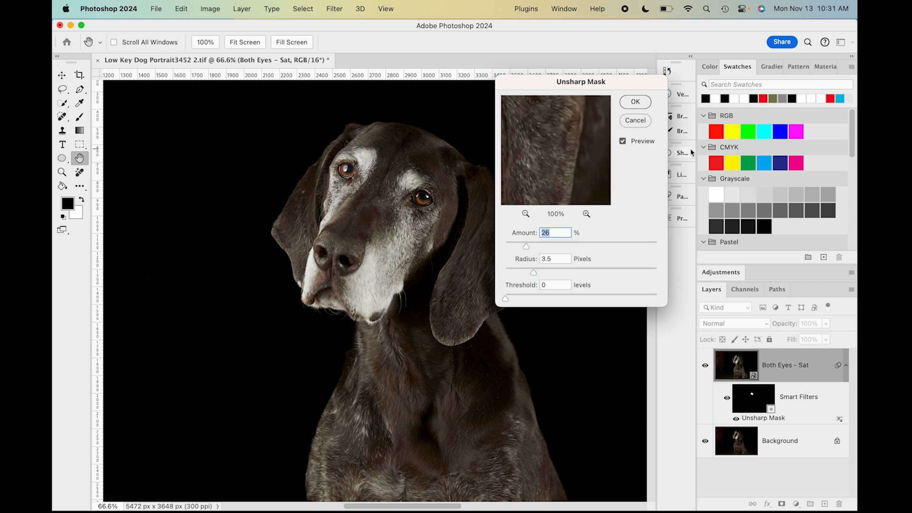
left_click_drag(588, 155, 695, 123)
mouse_move(575, 136)
left_mouse_down()
mouse_move(649, 219)
mouse_move(555, 132)
mouse_move(575, 258)
left_mouse_up()
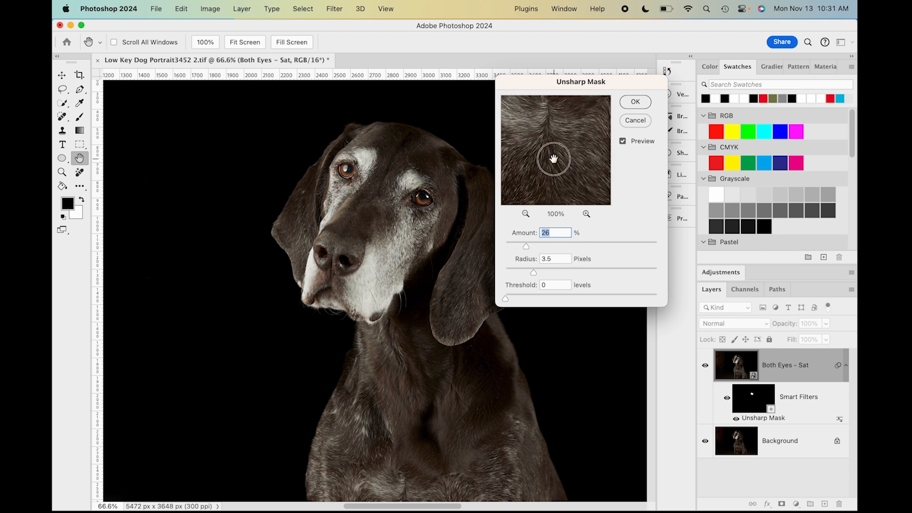
left_click_drag(550, 156, 556, 311)
left_click_drag(542, 161, 662, 395)
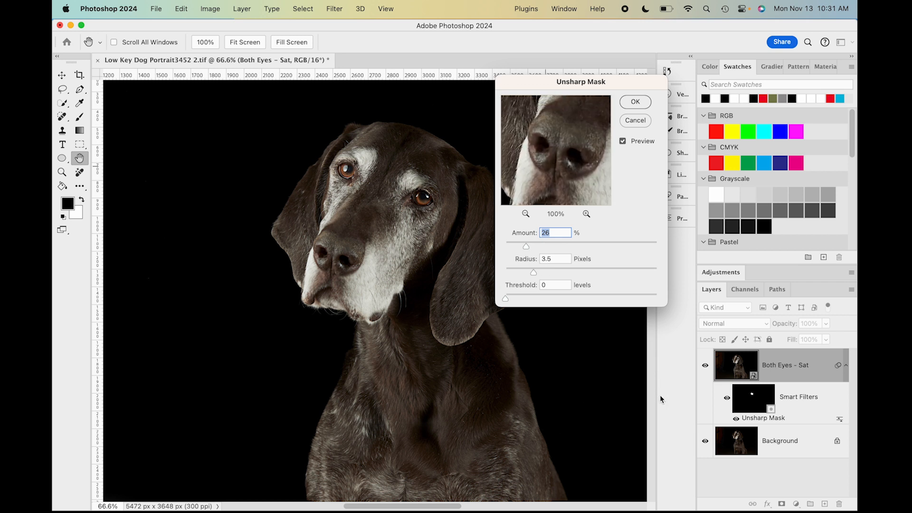
Step: Compare the nose with the filter preview off and on, and accept the Unsharp Mask settings as they are
left_click(623, 141)
left_click(623, 141)
left_click(634, 103)
left_click(634, 104)
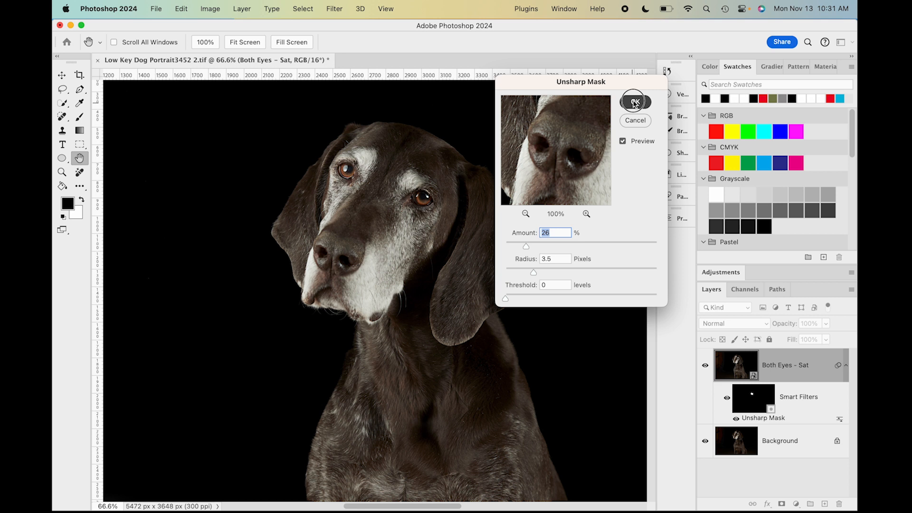
key("l")
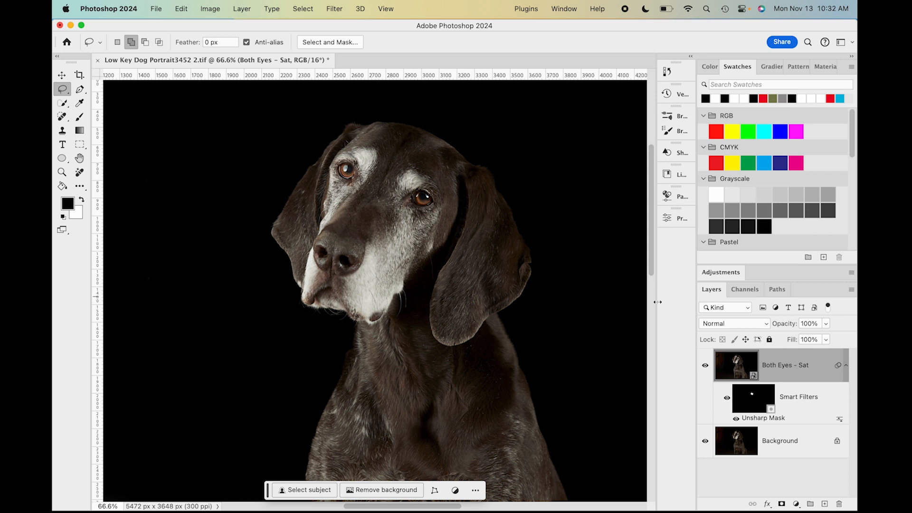
Step: Compare the image with the Unsharp Mask filter hidden and shown, and review the commands available for the smart object layer
left_click(736, 419)
left_click(736, 419)
right_click(794, 369)
left_click(793, 369)
right_click(794, 368)
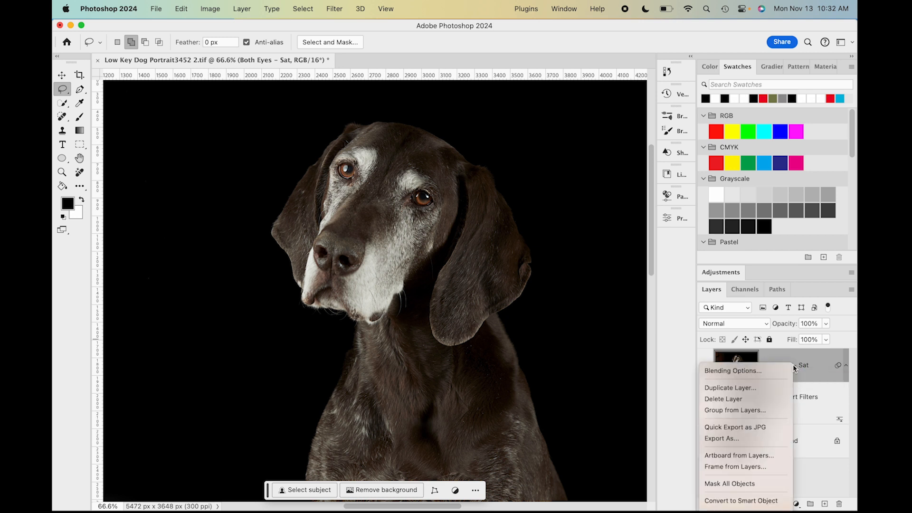
mouse_move(745, 509)
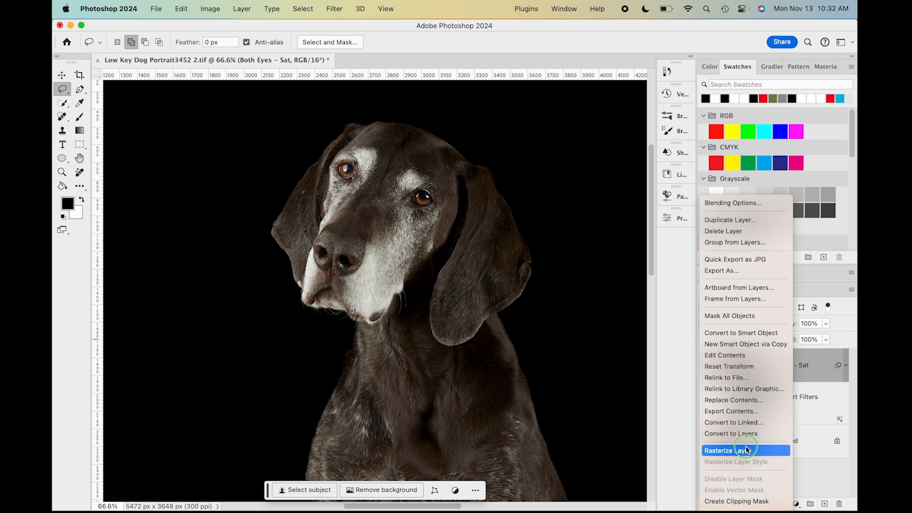
left_click(751, 434)
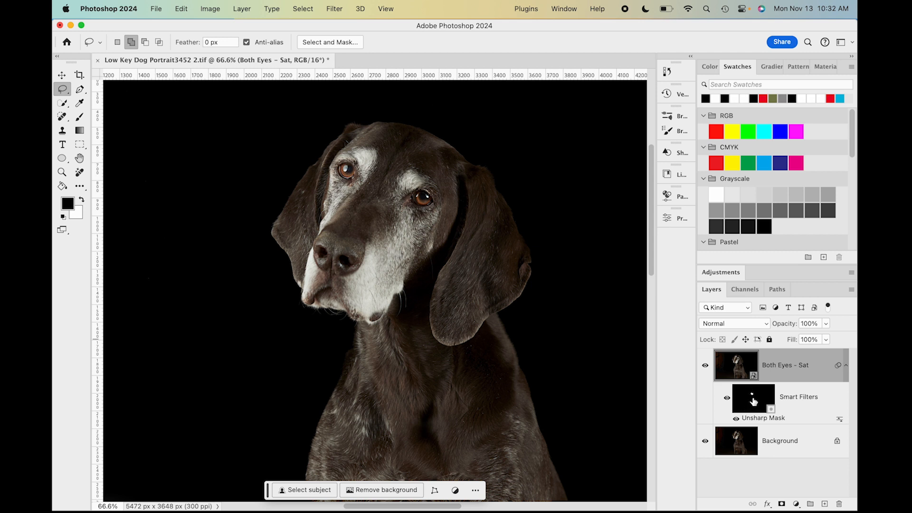
Step: Examine the dog's fur from the chest up to the eyes and forehead at 200% magnification
left_click(652, 267)
left_click_drag(650, 267, 654, 387)
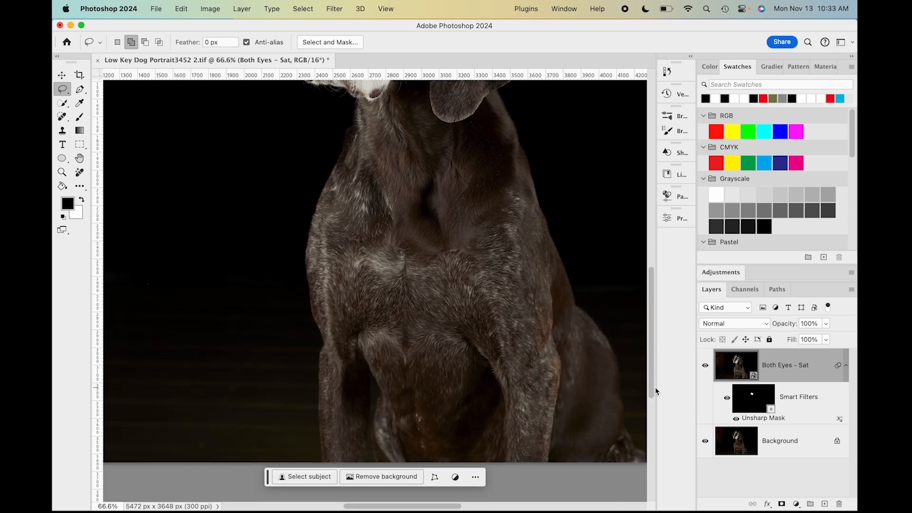
left_click(62, 172)
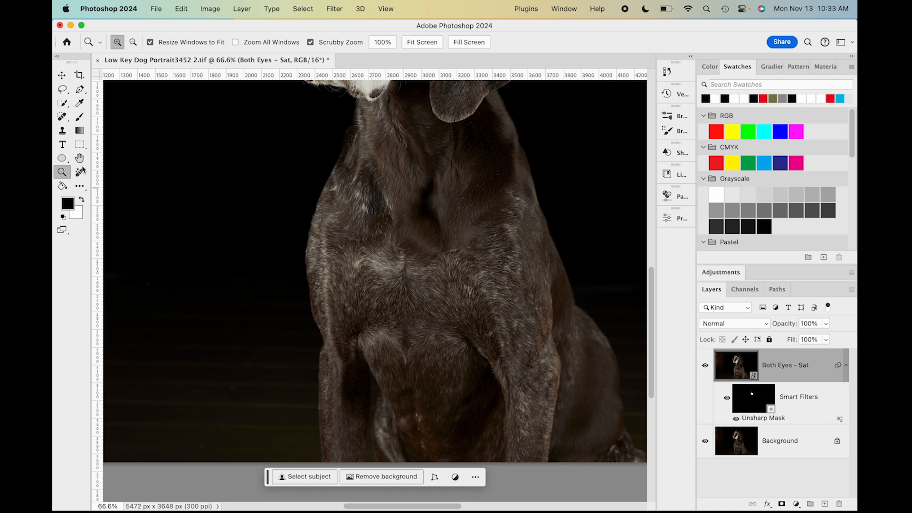
left_click(399, 255)
left_click(400, 255)
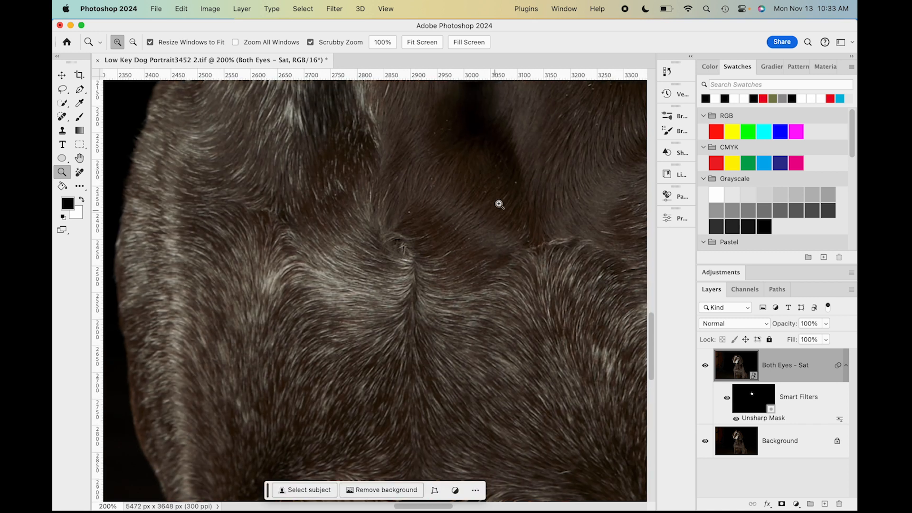
scroll(503, 197, "up", 5)
scroll(503, 197, "right", 5)
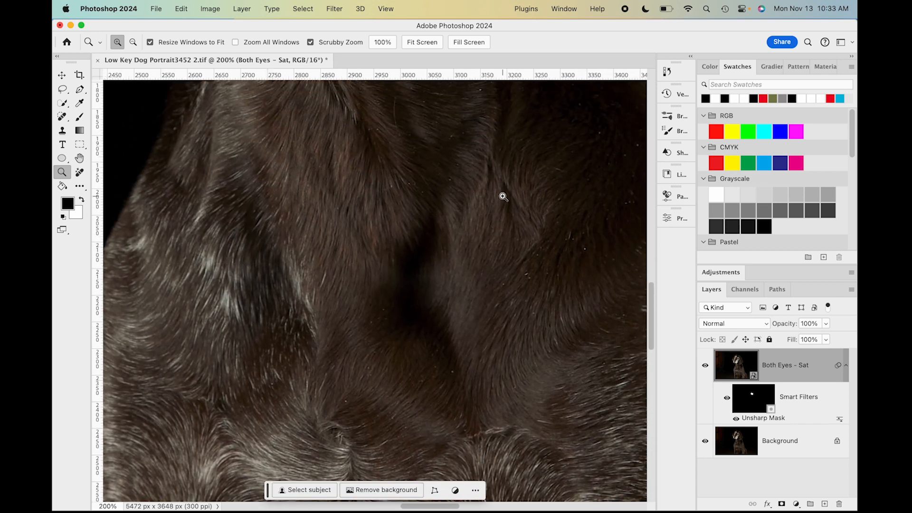
scroll(503, 197, "right", 1)
scroll(503, 197, "up", 10)
scroll(503, 197, "left", 1)
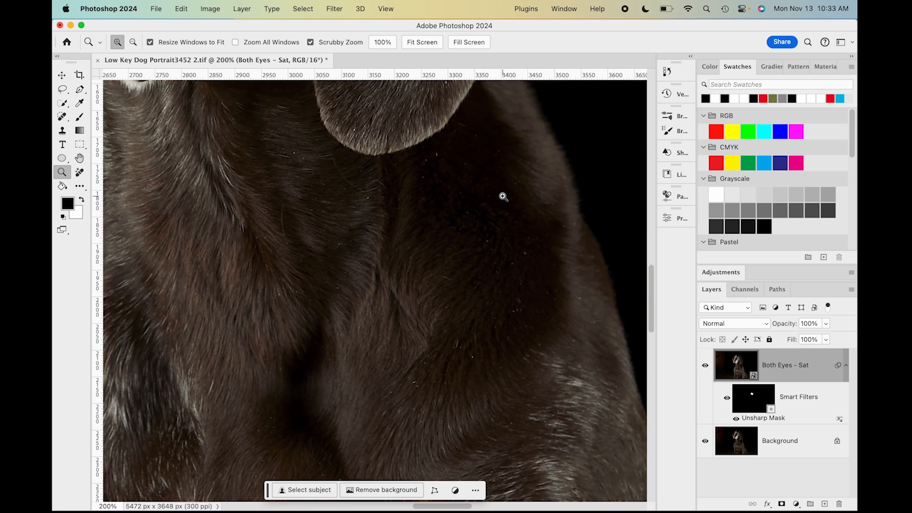
scroll(503, 197, "up", 15)
scroll(503, 197, "left", 3)
scroll(503, 197, "left", 1)
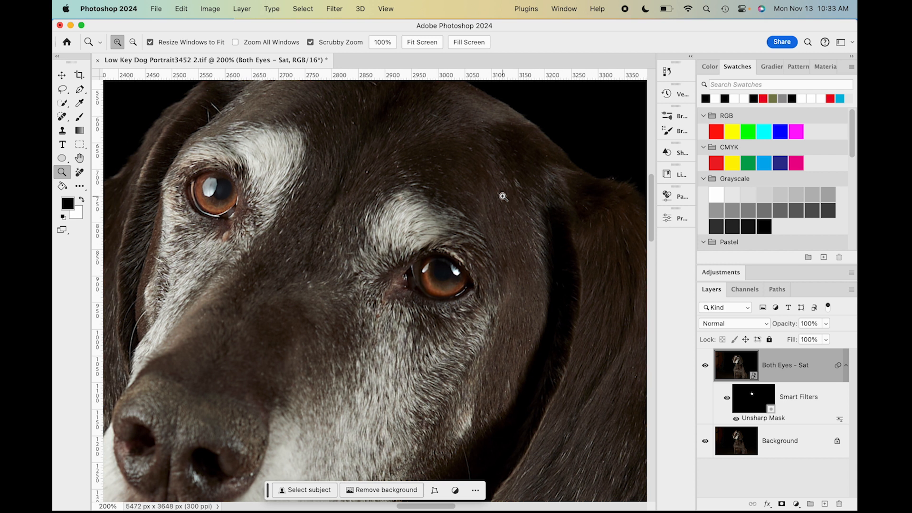
scroll(503, 197, "up", 4)
scroll(503, 197, "left", 12)
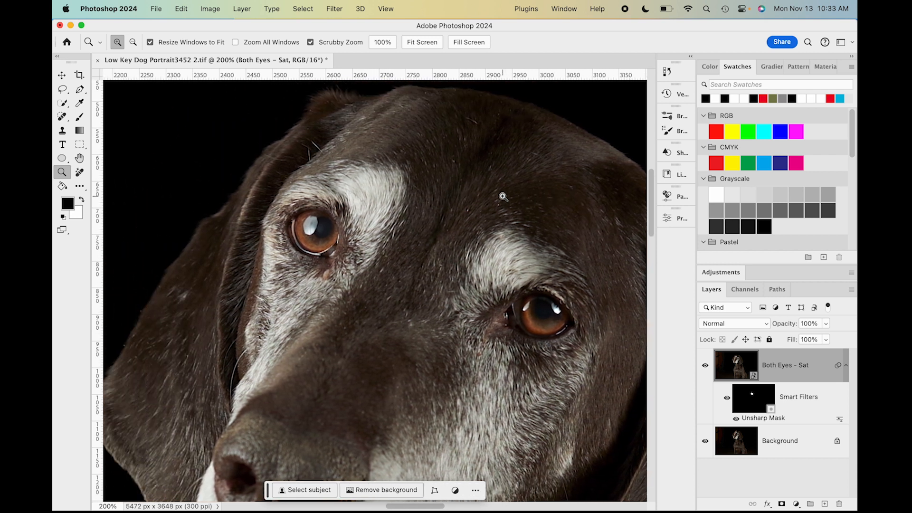
Step: Inspect the nose, muzzle and chest down to the image's lower edge at 200%, and return to the neck
scroll(504, 197, "down", 8)
scroll(503, 197, "down", 3)
scroll(468, 301, "down", 20)
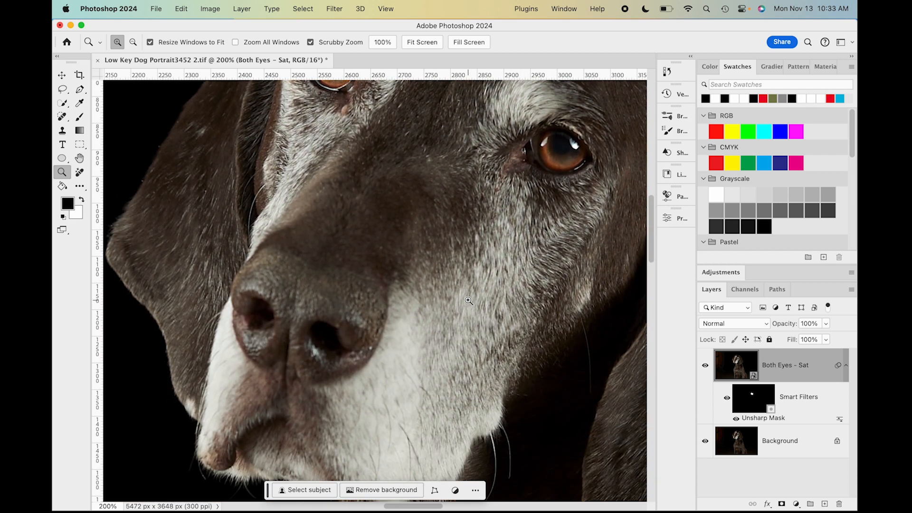
scroll(468, 301, "right", 12)
scroll(469, 301, "down", 20)
scroll(469, 301, "right", 2)
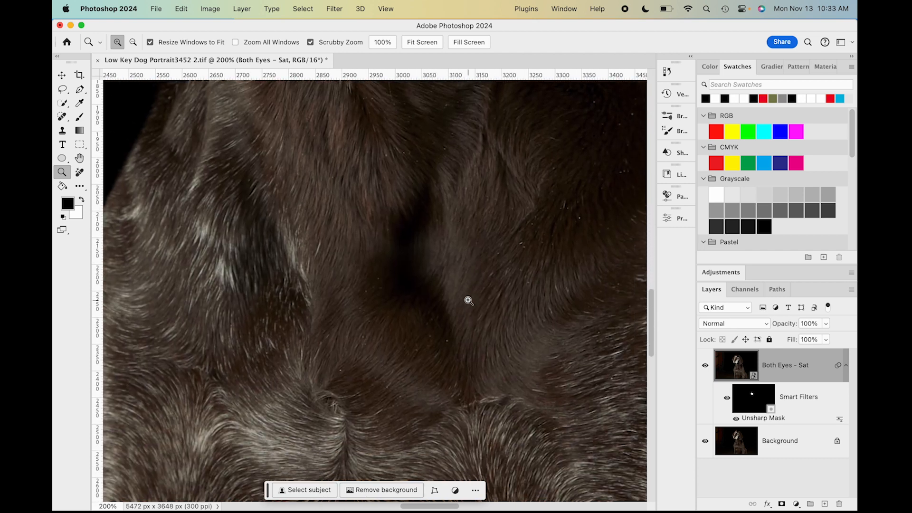
scroll(468, 300, "down", 3)
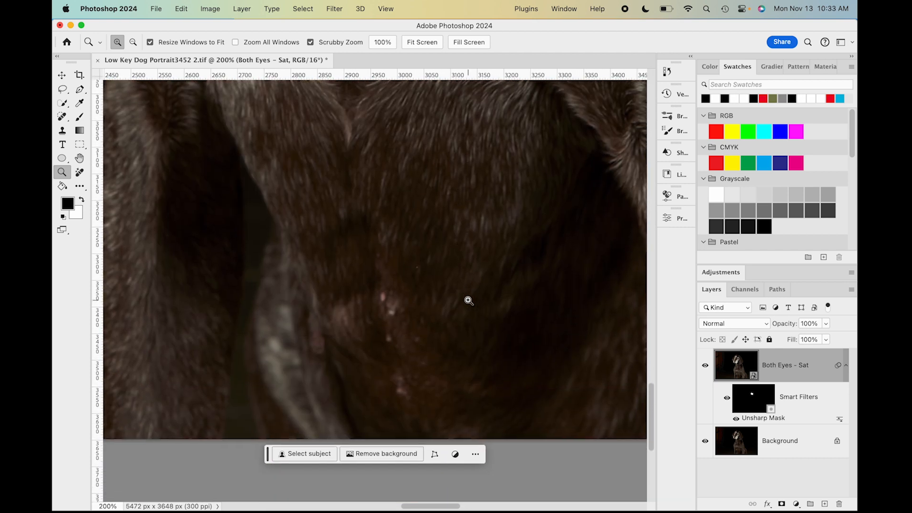
scroll(468, 300, "up", 20)
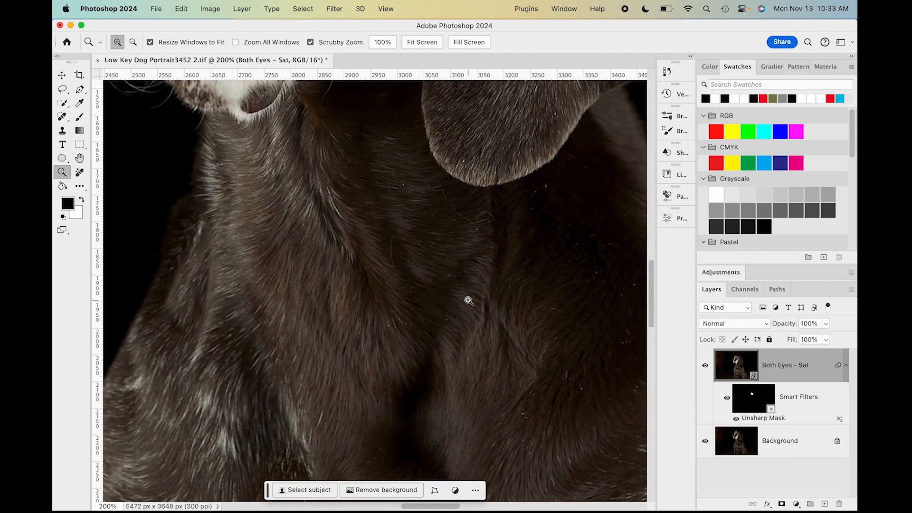
scroll(469, 300, "up", 10)
scroll(469, 300, "left", 2)
scroll(468, 301, "left", 1)
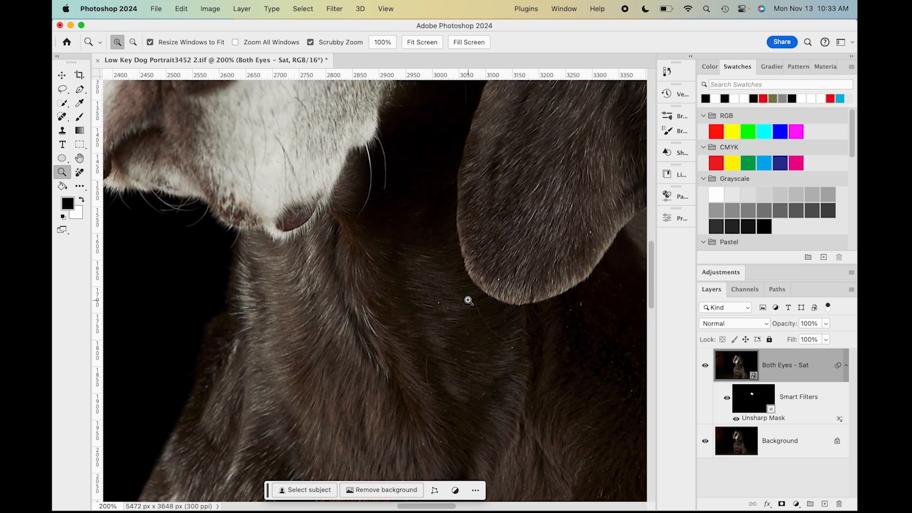
Step: Examine the dog's whole head and its lower body at 100% magnification
left_click(468, 301)
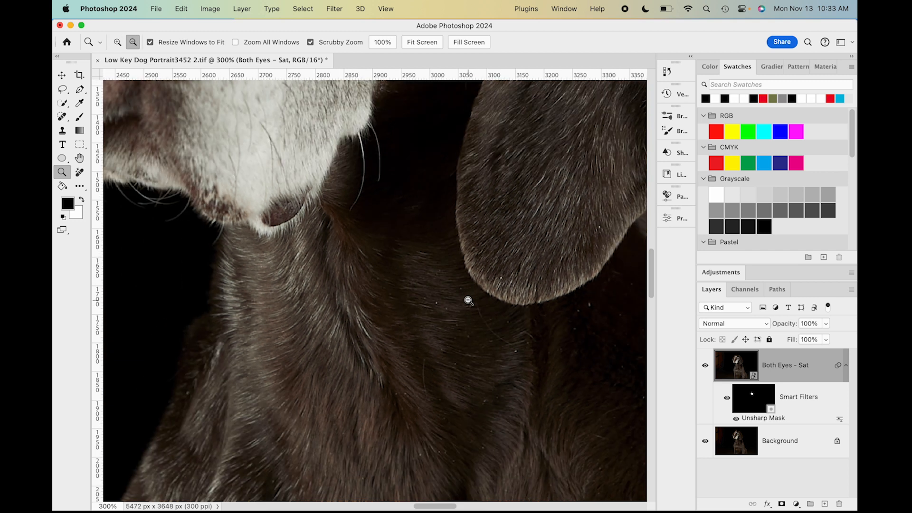
left_click(469, 301, "alt")
left_click(469, 301, "alt")
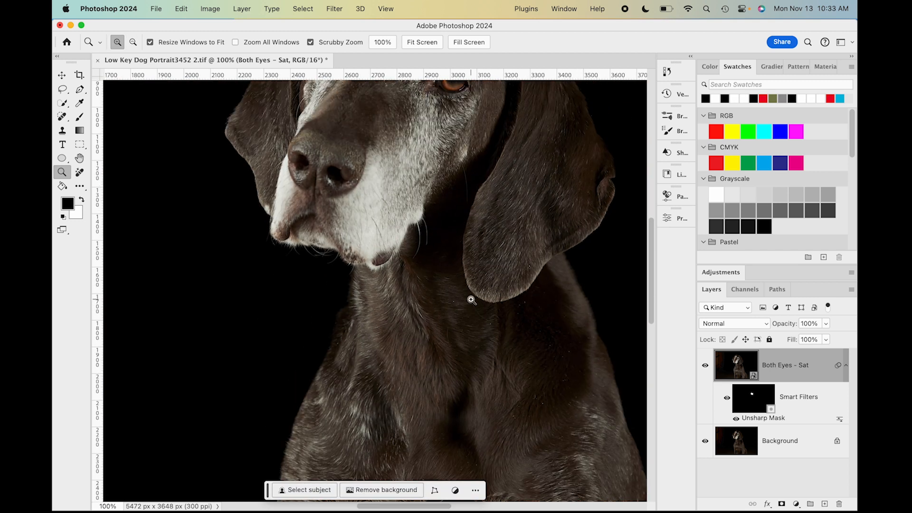
scroll(471, 300, "up", 5)
scroll(471, 300, "down", 1)
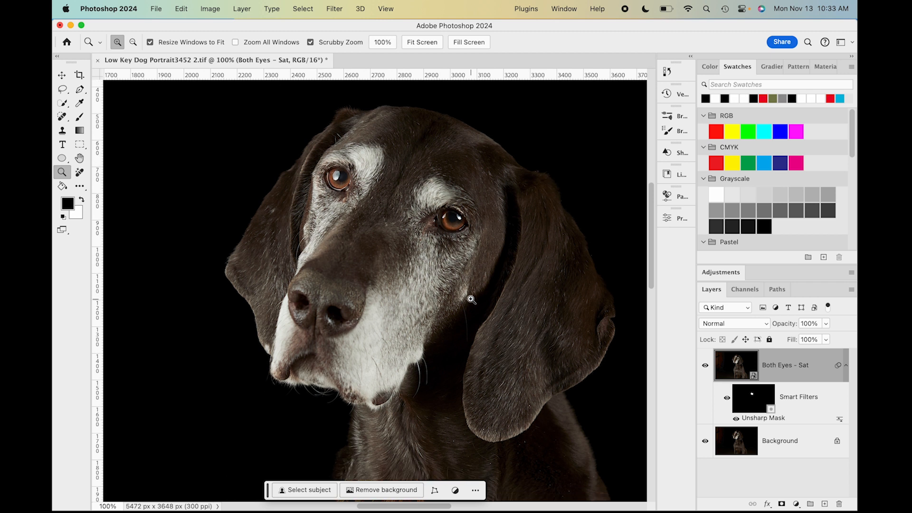
scroll(470, 299, "down", 1)
scroll(471, 300, "down", 1)
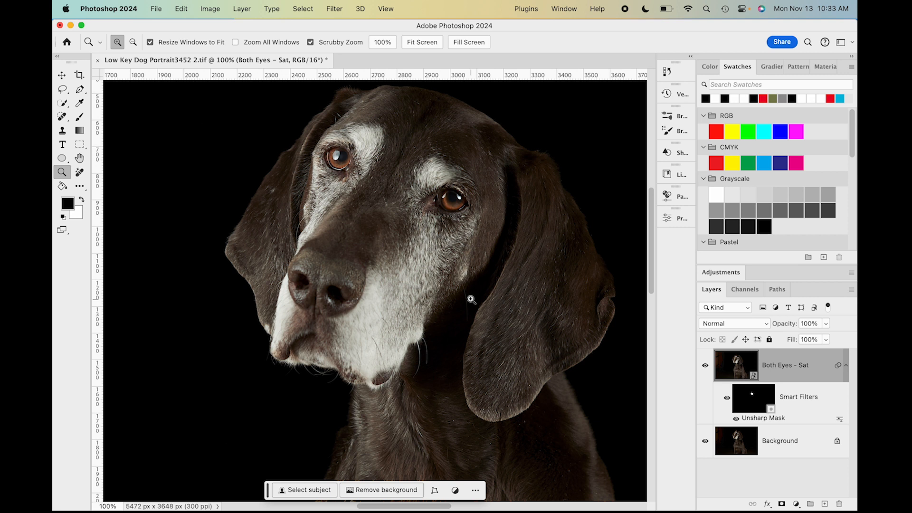
scroll(471, 299, "right", 3)
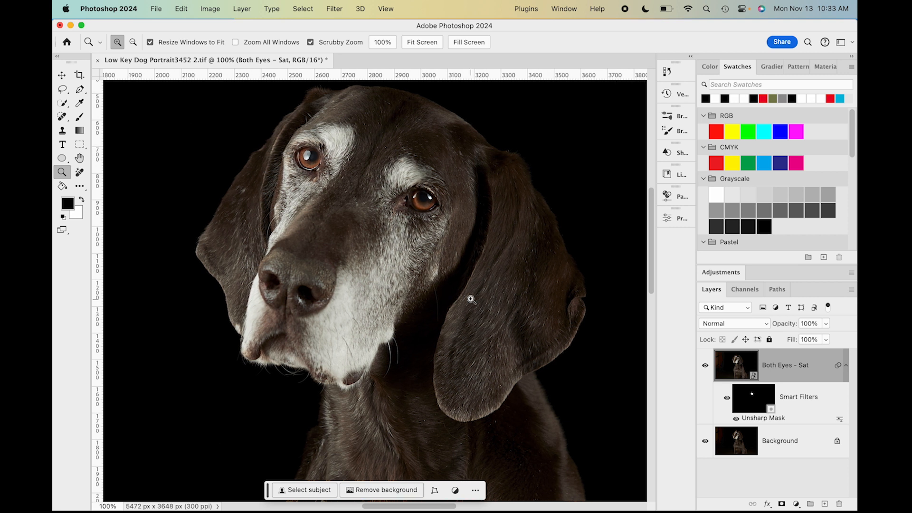
scroll(471, 299, "down", 20)
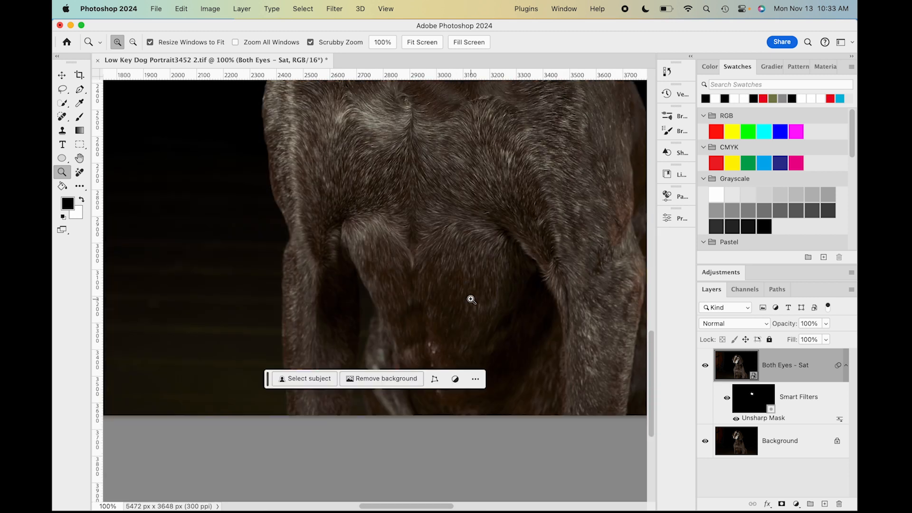
scroll(471, 300, "up", 15)
scroll(471, 300, "right", 5)
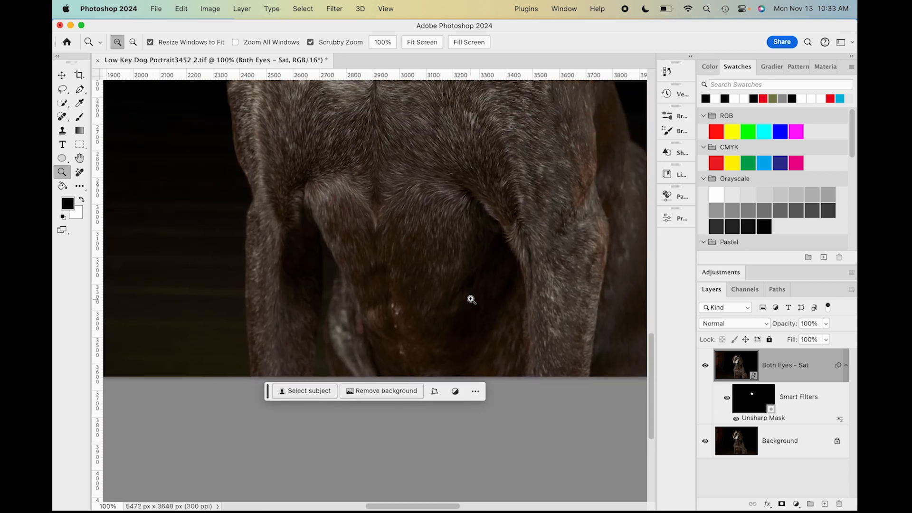
Step: Add an empty layer above the Both Eyes - Sat smart object and look up the command for customizing the toolbar
scroll(471, 299, "down", 5)
scroll(470, 299, "left", 3)
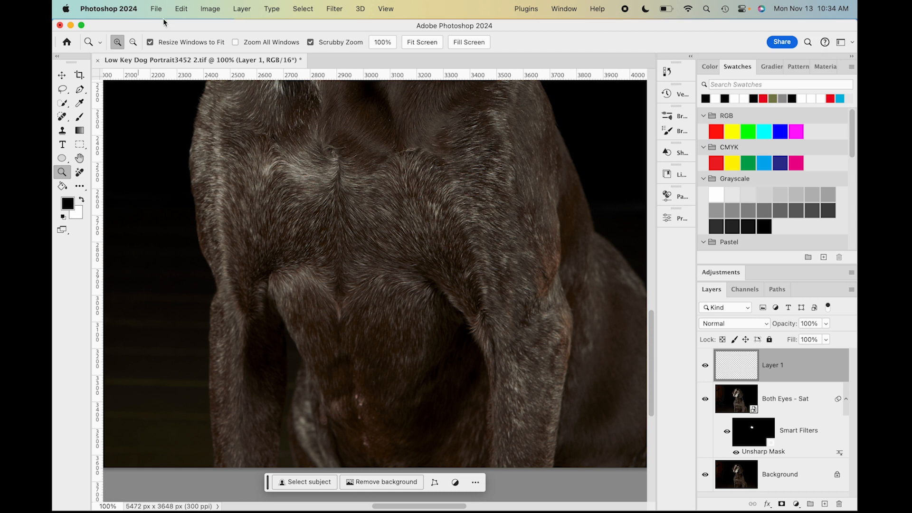
left_click(185, 9)
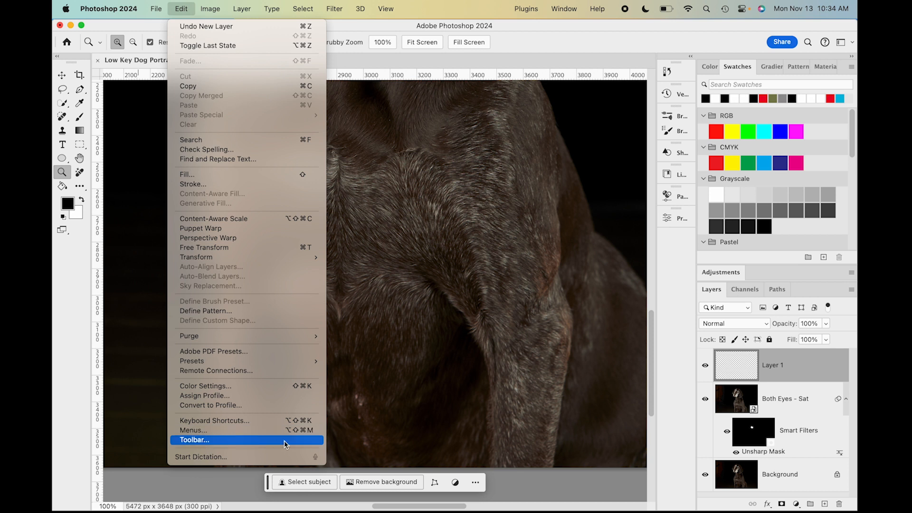
mouse_move(242, 2)
mouse_move(181, 8)
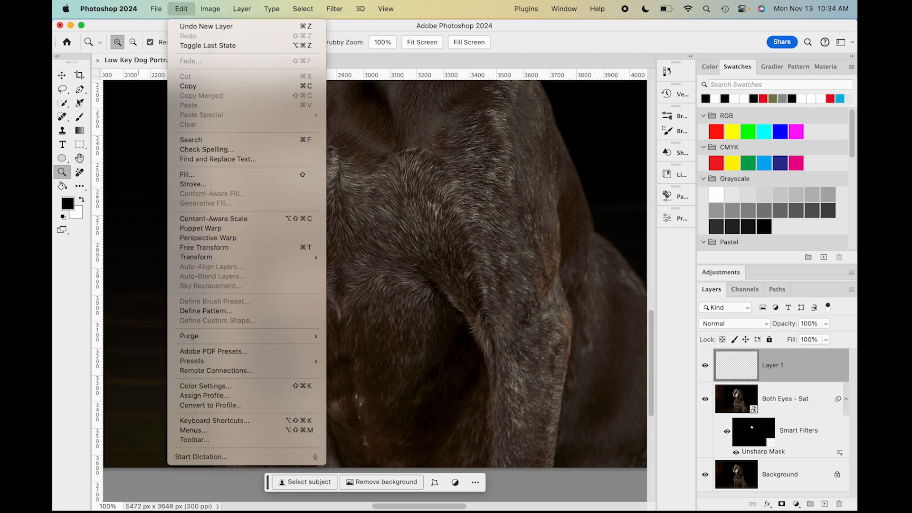
left_click(61, 122)
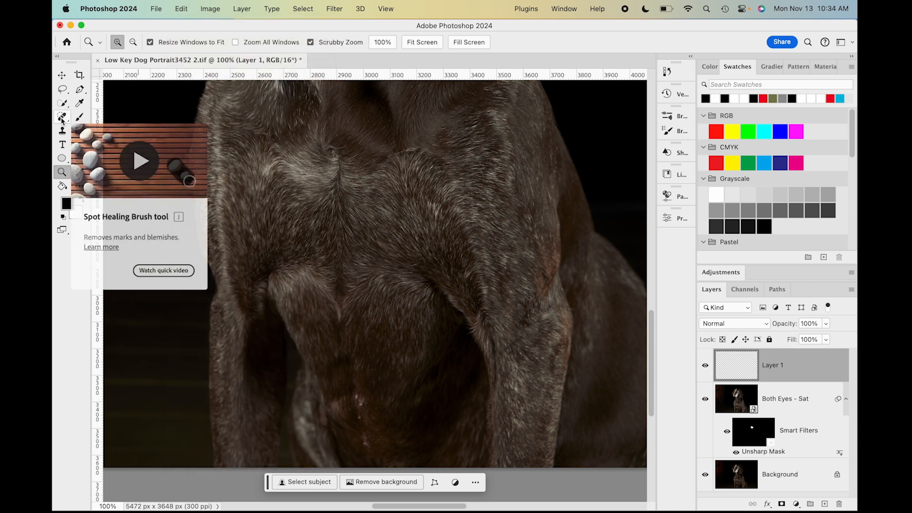
Step: Activate the Spot Healing Brush and set its hardness to 70% and its size to 51 px
left_click(62, 119)
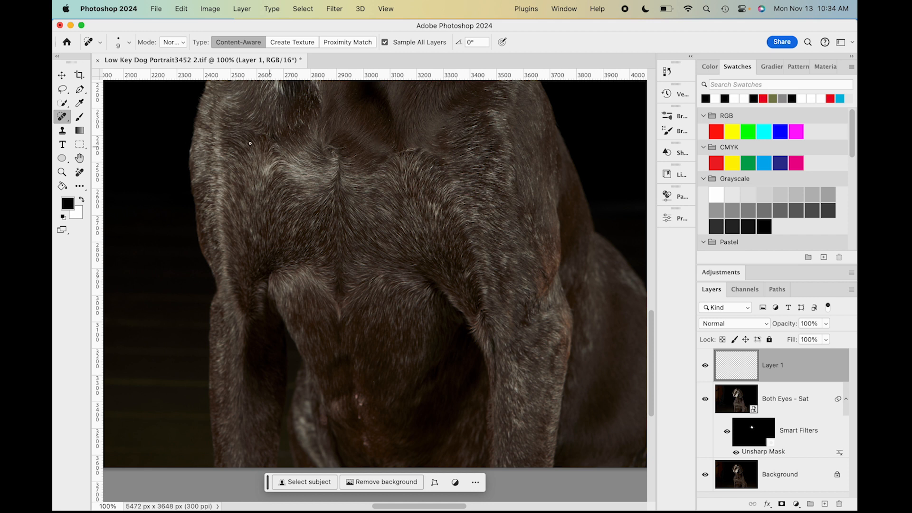
left_click(130, 44)
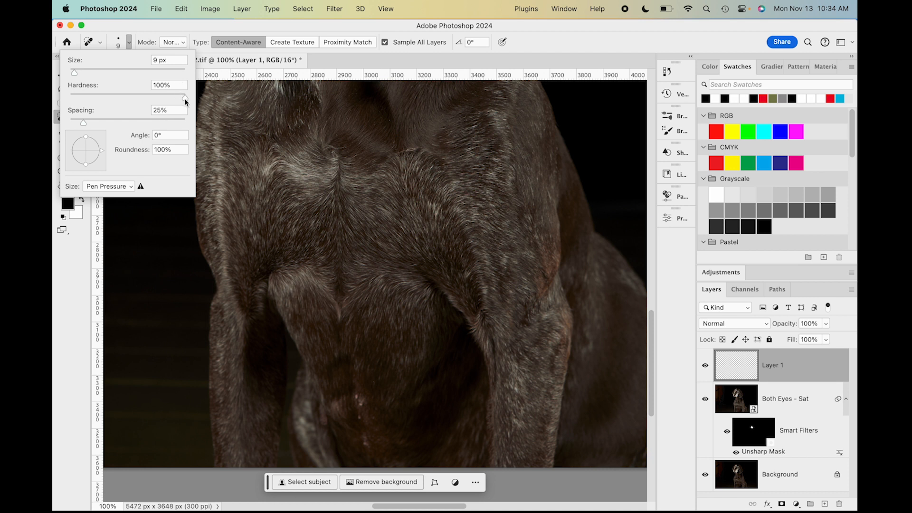
mouse_move(185, 98)
left_mouse_down()
mouse_move(127, 101)
mouse_move(150, 97)
left_mouse_up()
left_click_drag(75, 72, 111, 73)
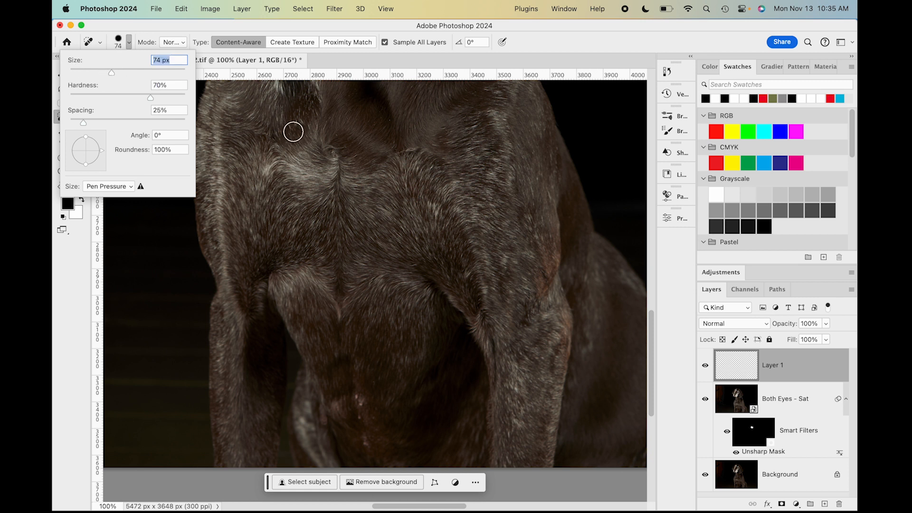
left_click_drag(112, 73, 98, 73)
left_click(444, 61)
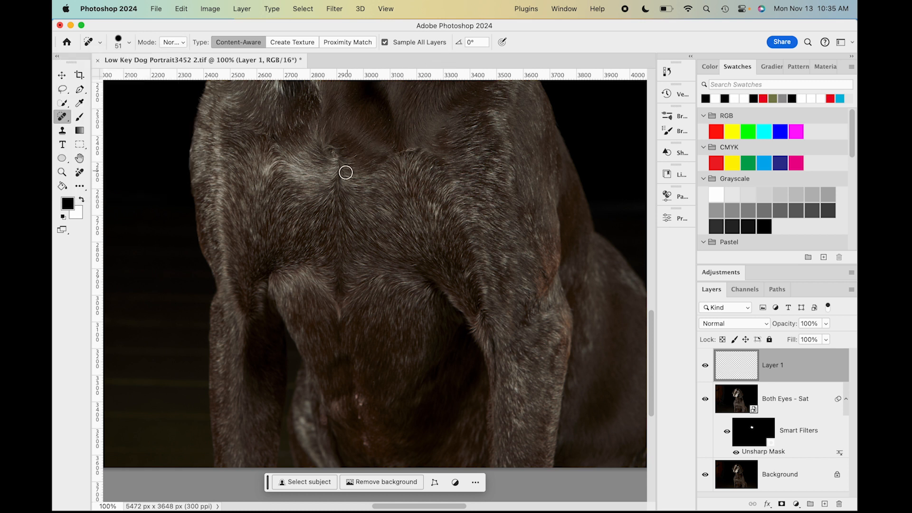
Step: Reduce the Spot Healing Brush to 25 px for small specks in the chest fur at about 177% magnification
key("bracketright")
key("bracketright")
key("bracketright")
key("bracketright")
key("bracketright")
key("bracketright")
key("bracketright")
key("bracketright")
key("bracketleft")
key("bracketleft")
key("bracketleft")
key("bracketleft")
key("bracketleft")
key("bracketleft")
key("bracketleft")
key("bracketleft")
key("bracketleft")
key("bracketleft")
key("bracketleft")
key("bracketleft")
scroll(423, 224, "up", 4)
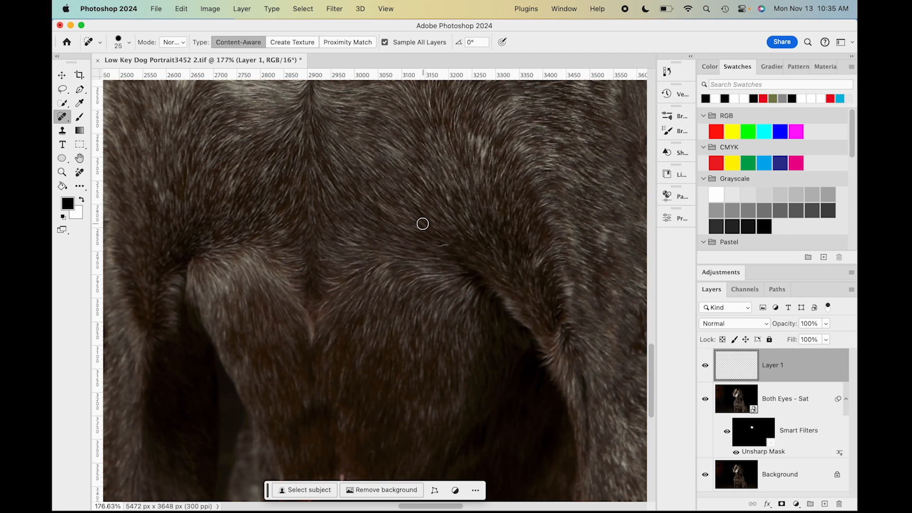
Step: Heal the light specks in the dark fur between the neck and the shoulder on the empty layer
scroll(423, 224, "up", 6)
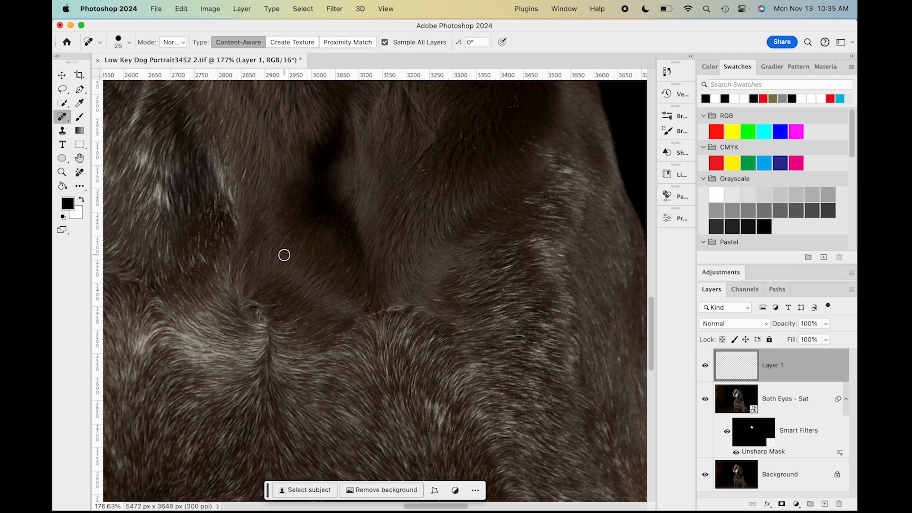
left_click(288, 213)
left_click(427, 174)
left_click(461, 134)
scroll(527, 181, "up", 5)
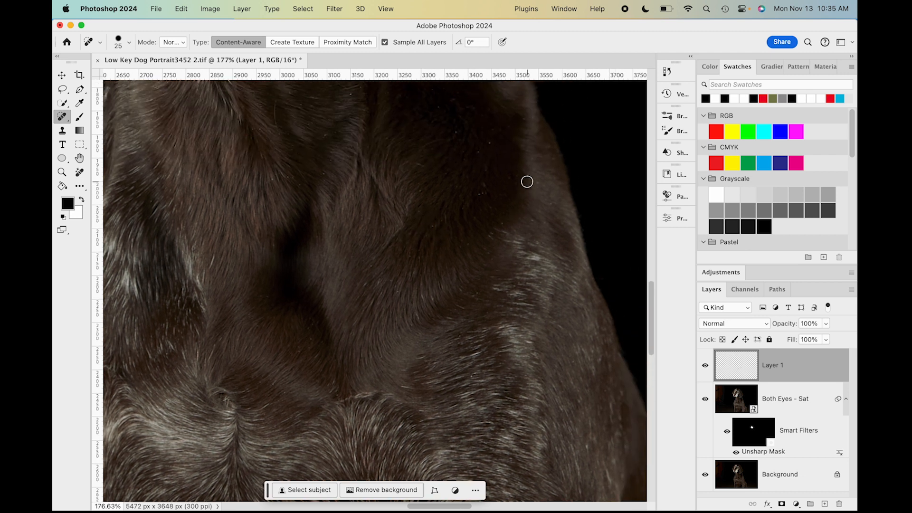
scroll(528, 182, "up", 4)
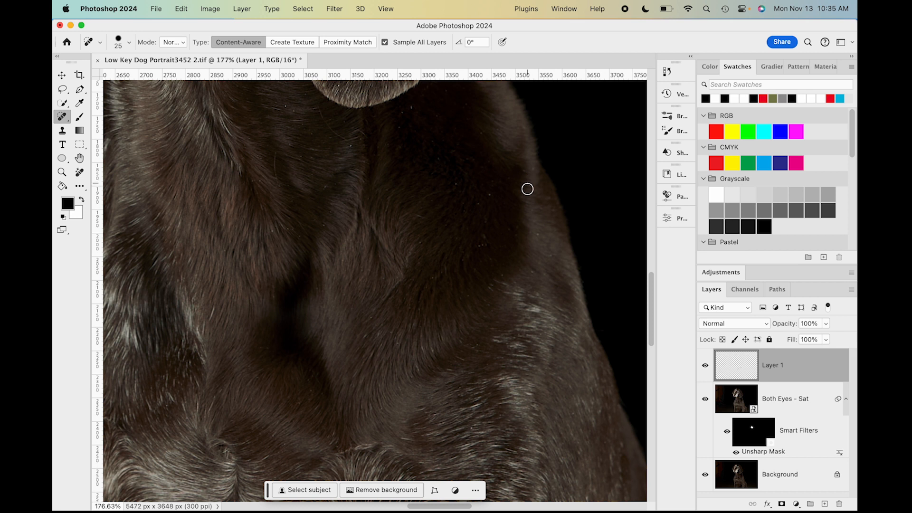
left_click(532, 274)
Step: Set the healing brush hardness to 85% and heal more specks near the shoulder
left_click(129, 43)
left_click_drag(149, 102, 169, 101)
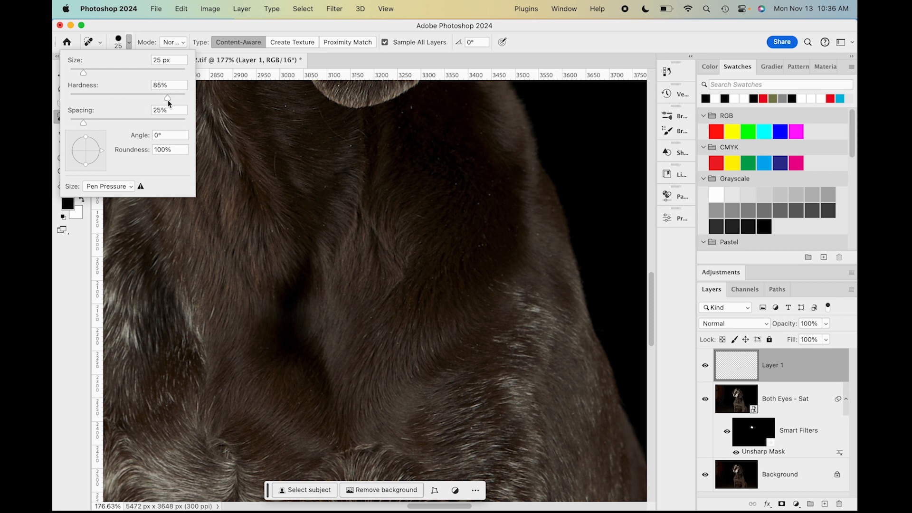
left_click(546, 41)
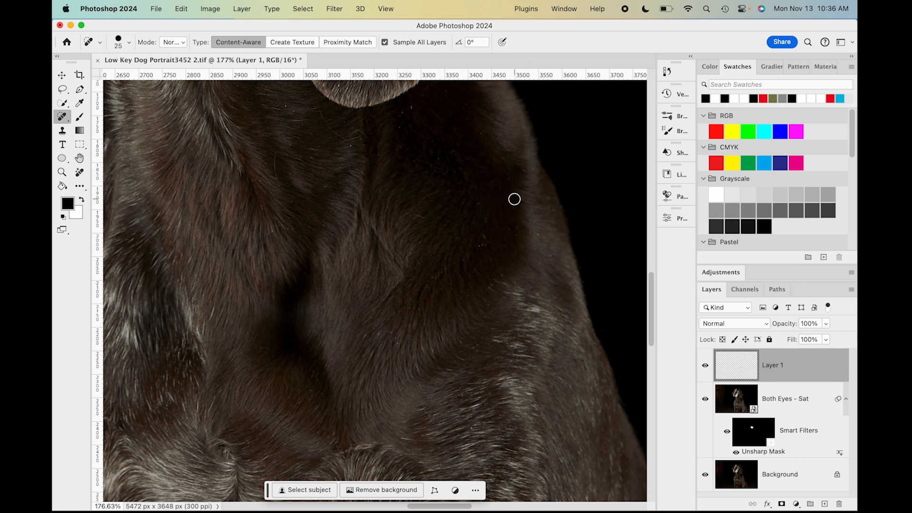
left_click(536, 234)
left_click(477, 202)
Step: Heal the light specks in the neck fur just below the hanging ear
scroll(363, 176, "up", 2)
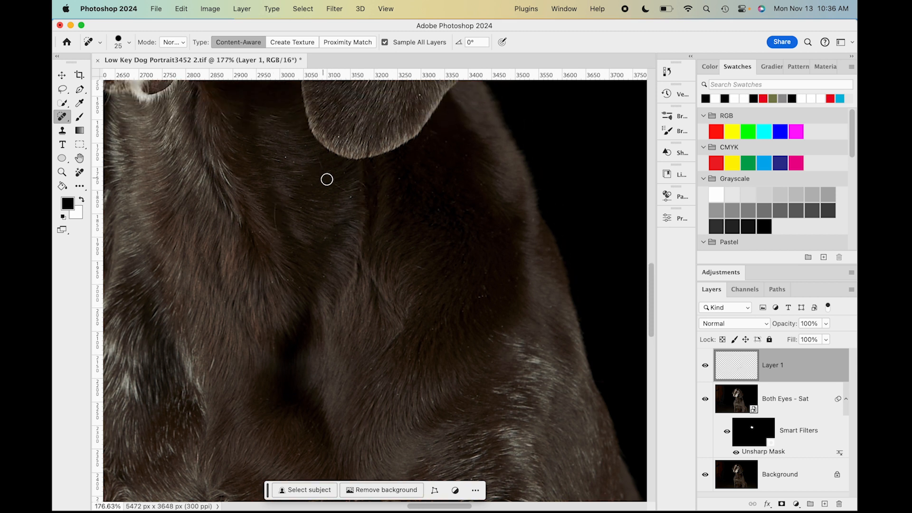
left_click(280, 233)
left_click_drag(280, 234, 278, 194)
left_click(356, 182)
mouse_move(356, 182)
left_mouse_down()
mouse_move(339, 190)
mouse_move(309, 157)
left_mouse_up()
Step: Heal the speck near the ear's lower tip and the remaining specks on the neck beneath it
scroll(240, 257, "up", 5)
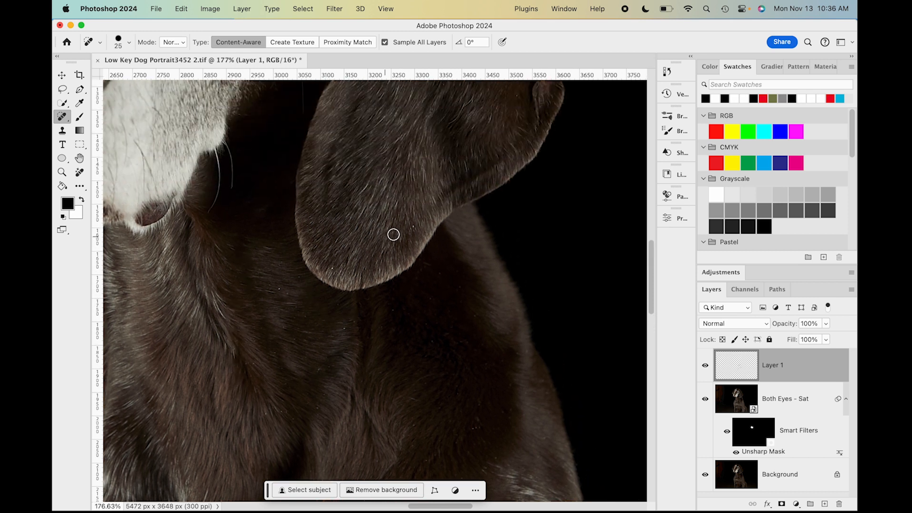
left_click(331, 267)
left_click(278, 289)
left_click(342, 327)
Step: Reduce the healing brush to 20 px and heal the small bright spot at the nose's outer edge
scroll(254, 255, "up", 5)
scroll(254, 255, "left", 7)
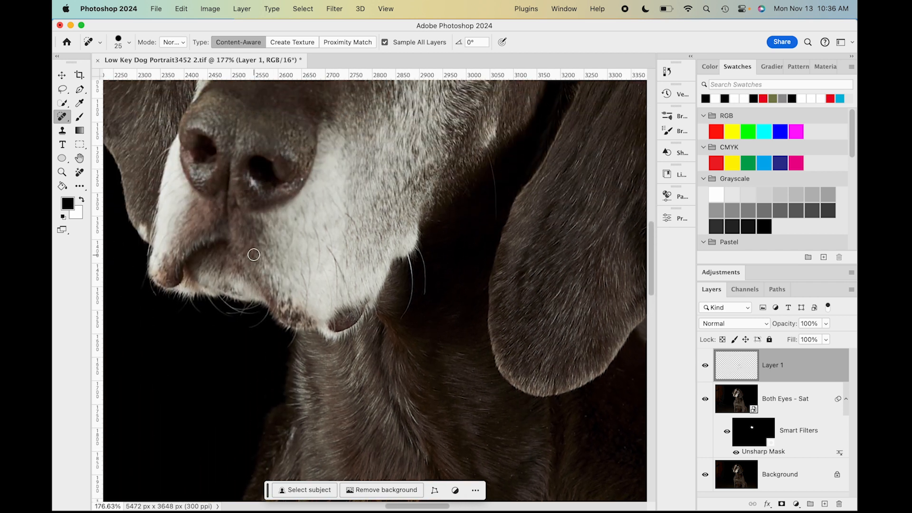
scroll(253, 255, "up", 2)
scroll(254, 255, "right", 1)
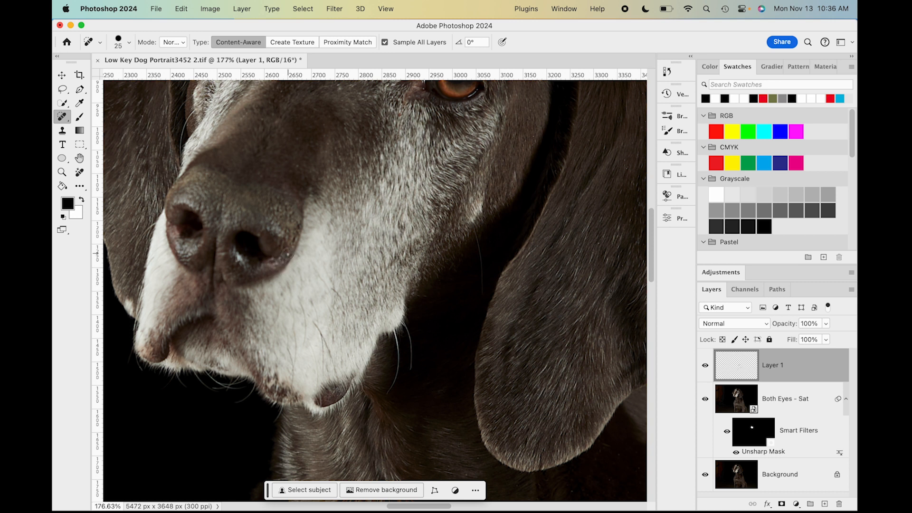
key("bracketleft")
key("bracketleft")
key("bracketleft")
key("bracketright")
left_click(288, 252)
Step: Heal the dark spot in the fur below the inner corner of the eye beside the white brow patch
scroll(264, 345, "up", 7)
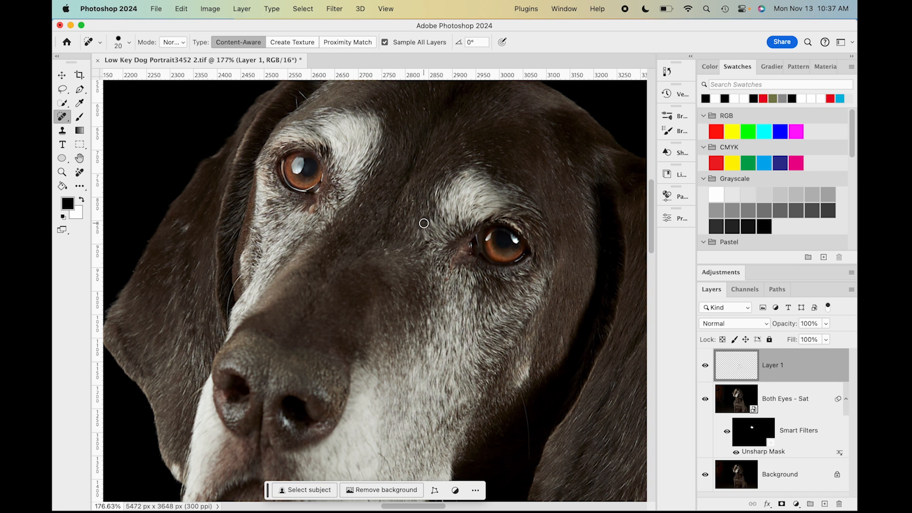
scroll(346, 286, "up", 2)
scroll(346, 285, "up", 5)
scroll(345, 285, "right", 2)
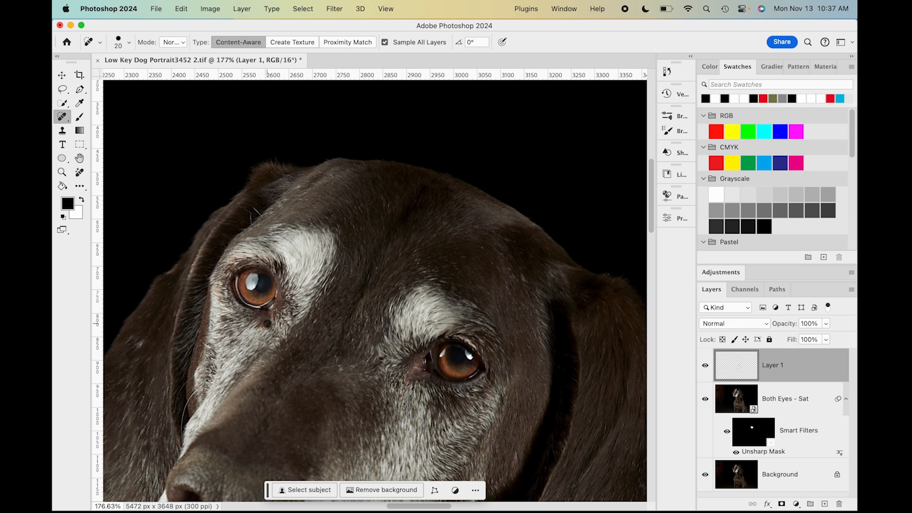
left_click(267, 323)
Step: Review the retouched dog from head to chest, ending with the whole image fitted in the window
scroll(372, 286, "down", 3)
scroll(390, 349, "down", 2)
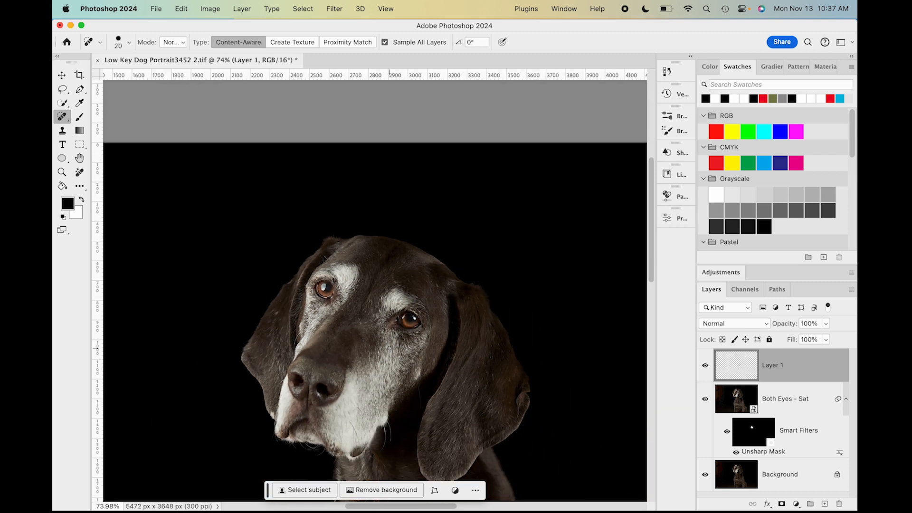
scroll(389, 348, "down", 5)
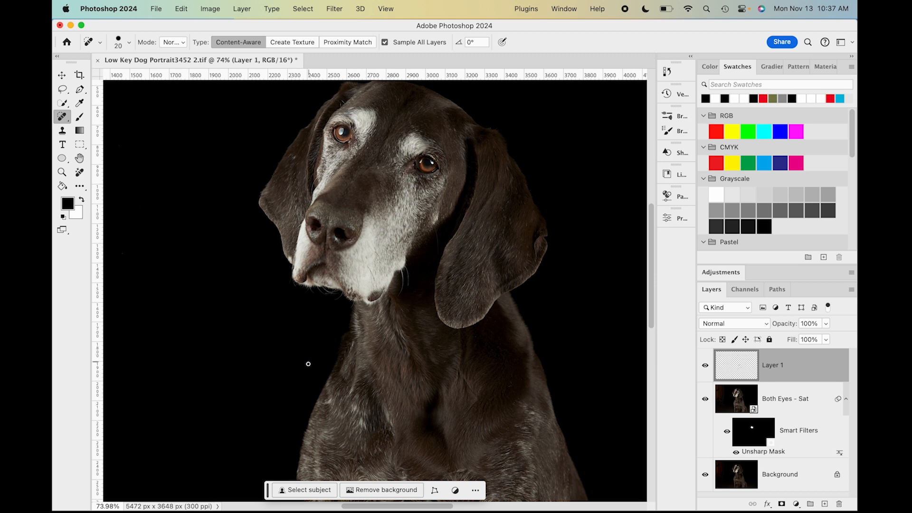
scroll(318, 305, "down", 1)
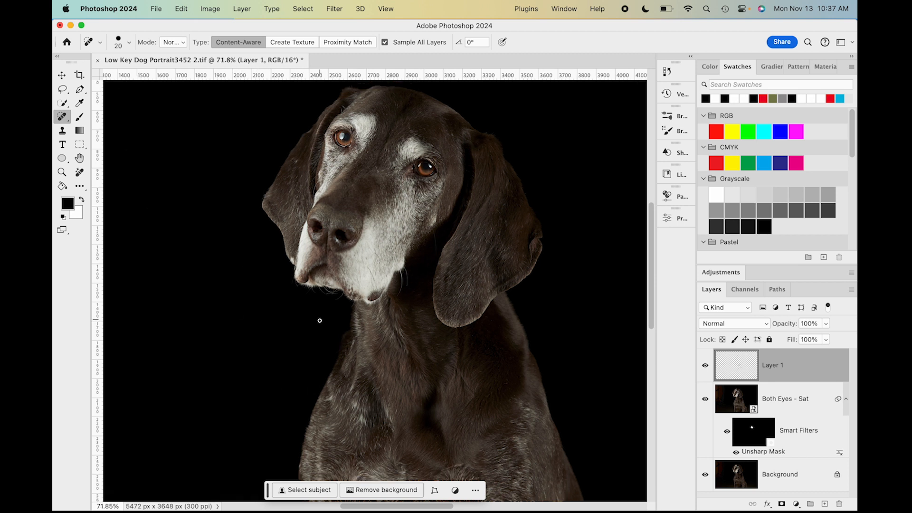
scroll(320, 322, "down", 2)
scroll(320, 323, "down", 3)
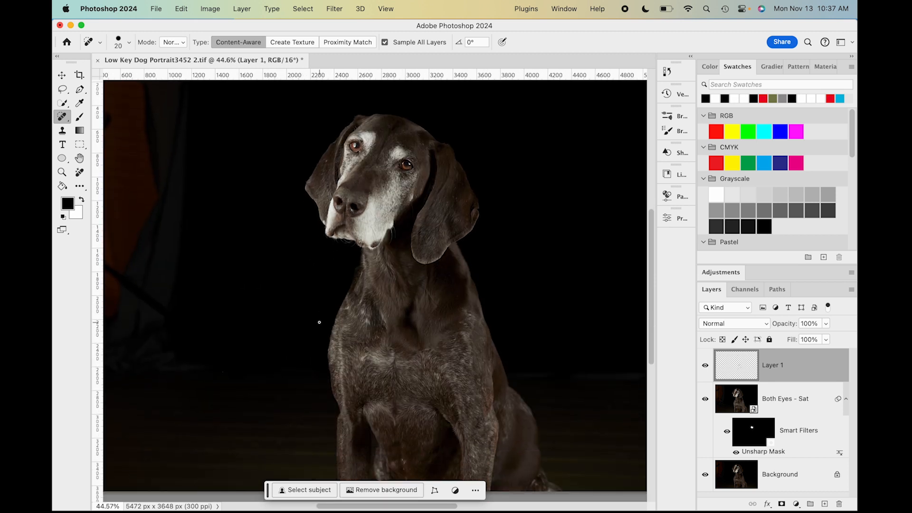
key("super+0")
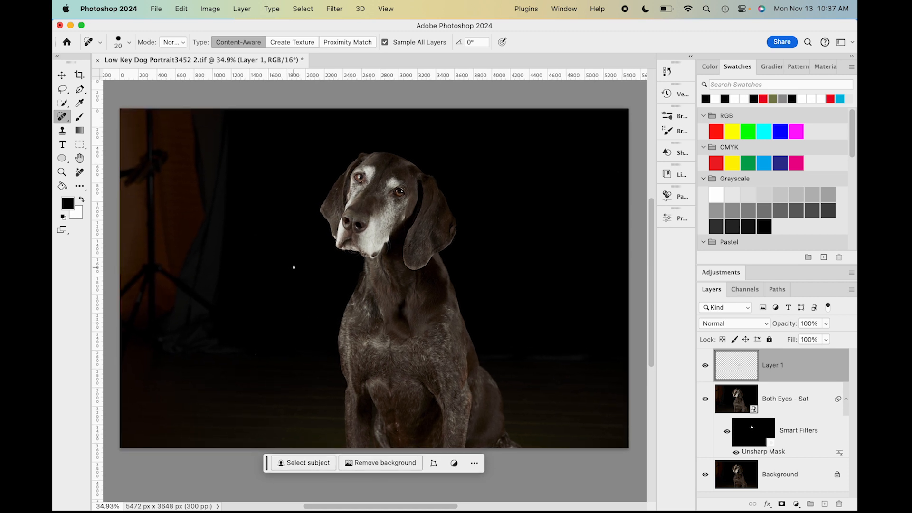
Step: Leave the healing brush for the Lasso tool and rename the retouching layer as Spot Healing
left_click(62, 79)
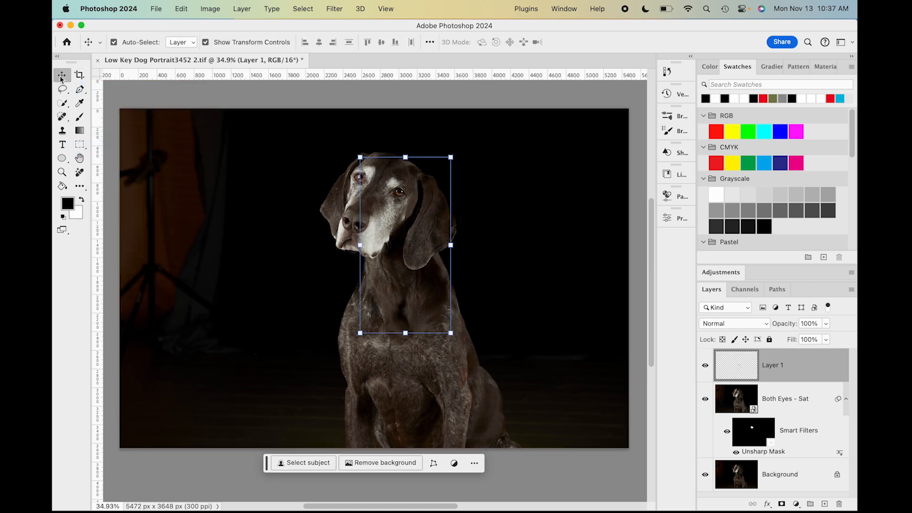
left_click(61, 94)
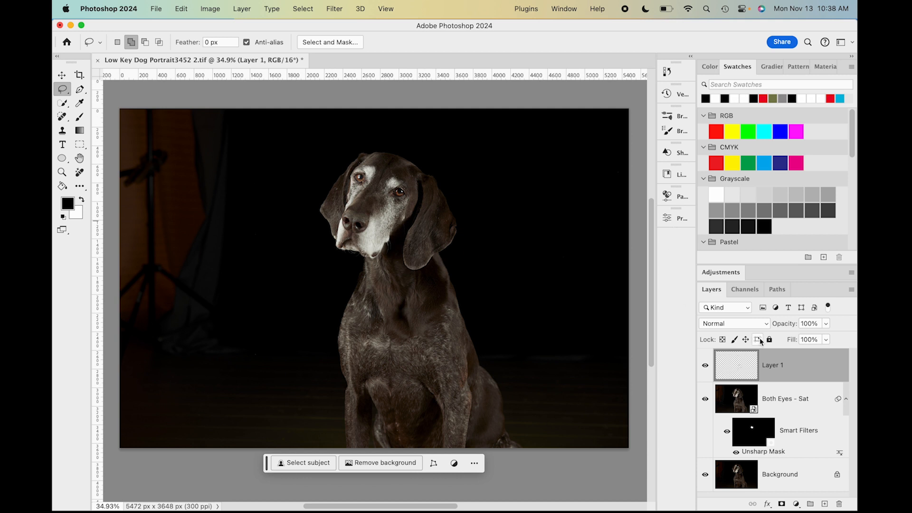
double_click(774, 366)
type("Spot Healing")
key("Return")
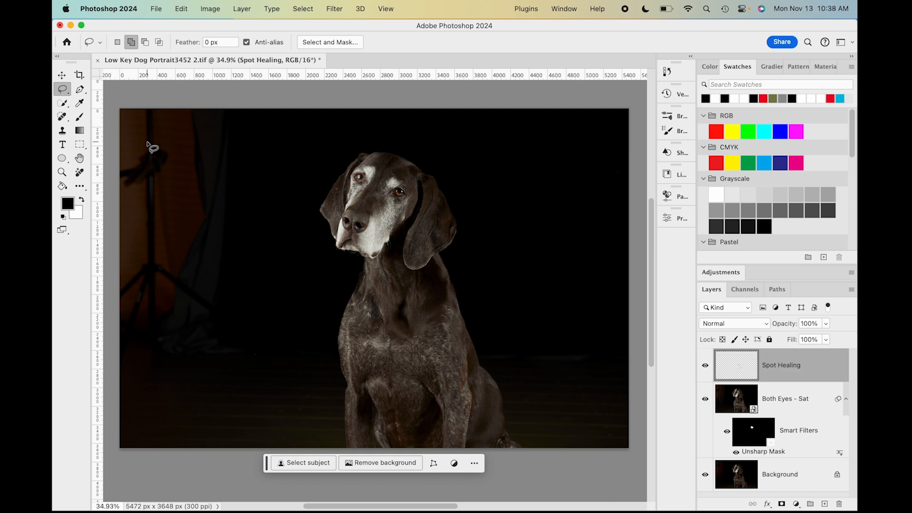
Step: Add an empty layer above Spot Healing and name it Backlight
left_click(63, 117)
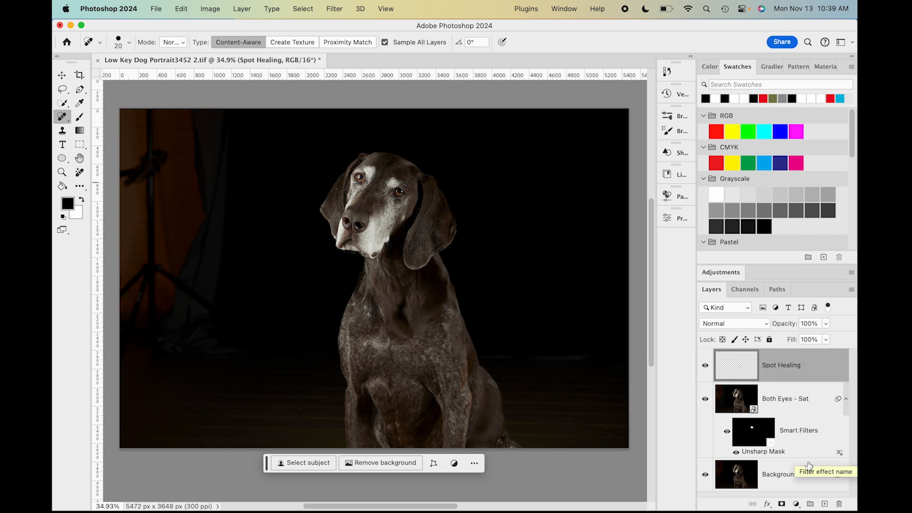
left_click(825, 504)
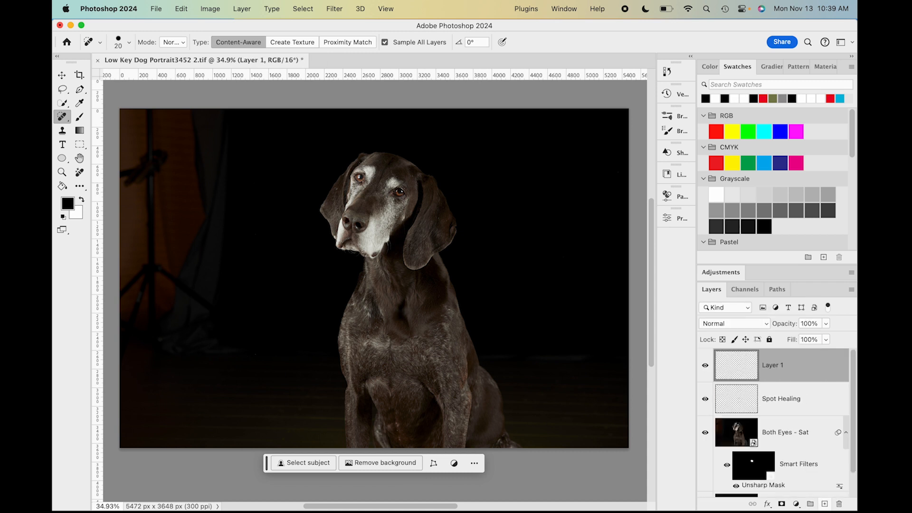
double_click(776, 364)
type("Backlight")
key("Return")
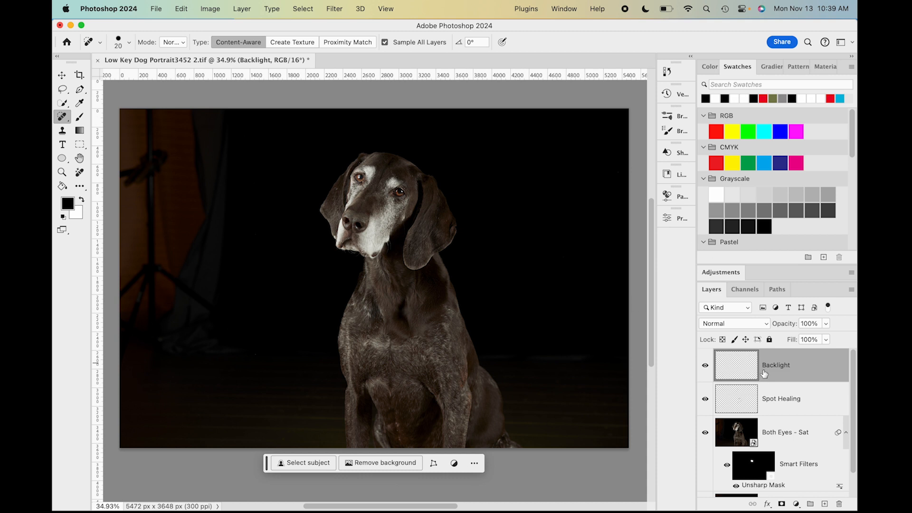
Step: Switch to the Object Selection tool and select the dog on the Both Eyes - Sat layer using Select Subject
left_click(734, 430)
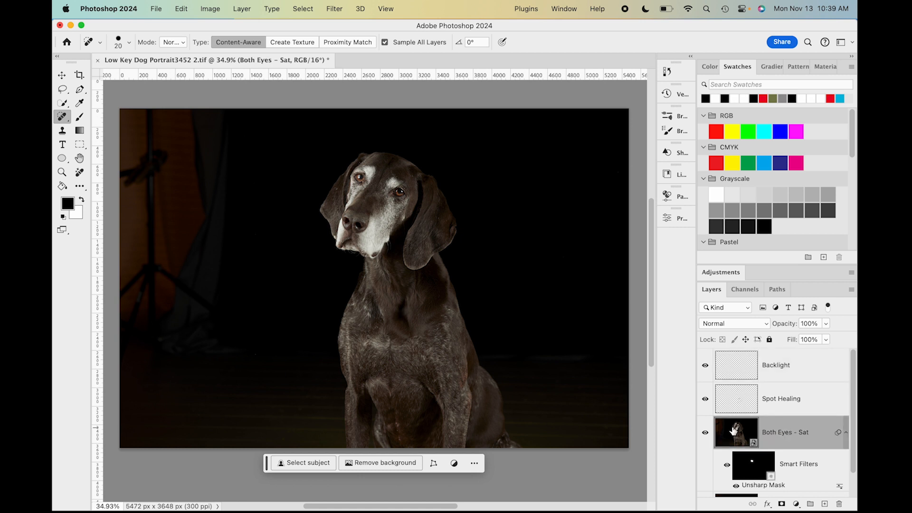
scroll(734, 430, "down", 2)
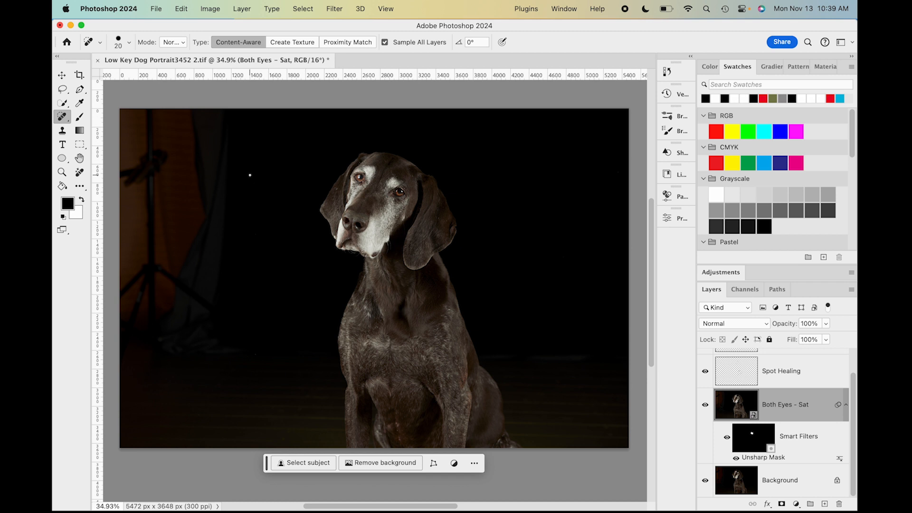
left_click(61, 103)
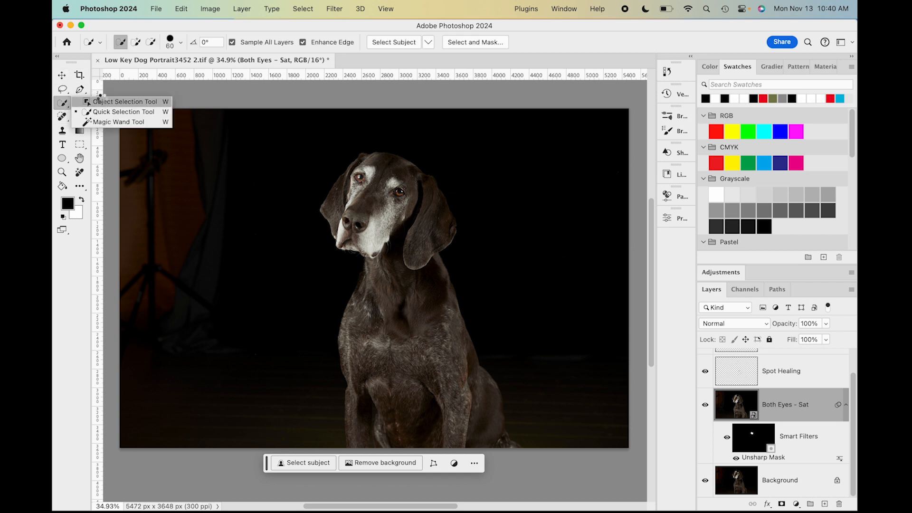
left_click(103, 101)
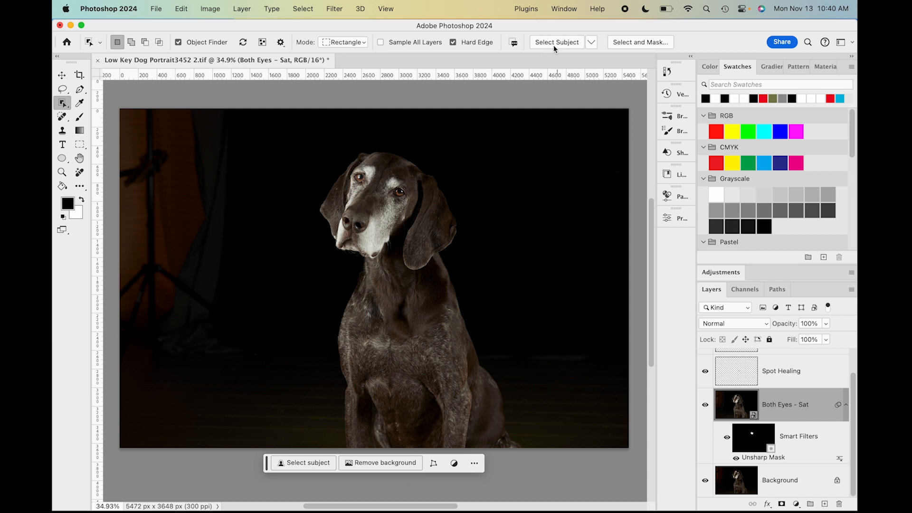
left_click(591, 44)
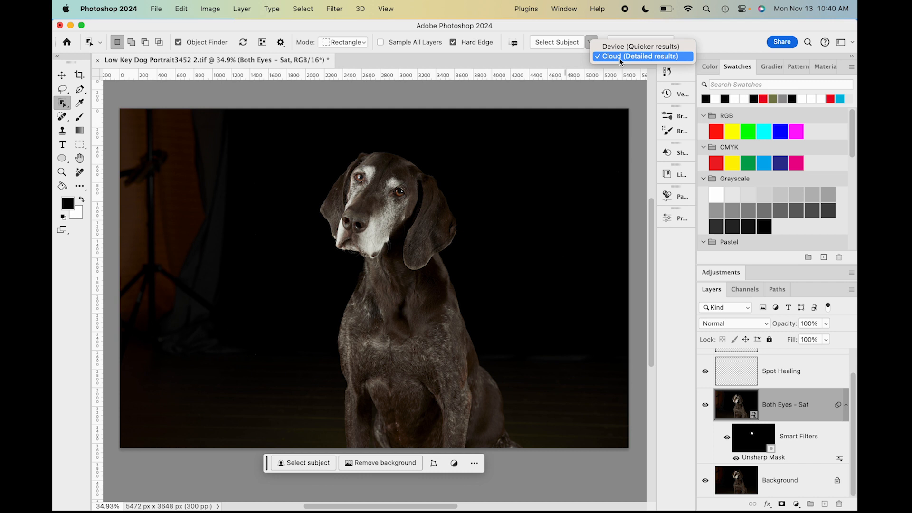
left_click(717, 39)
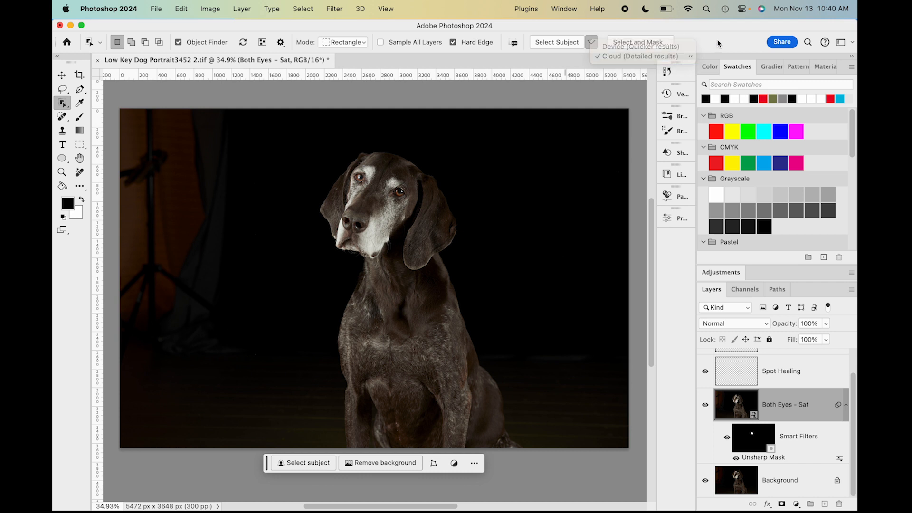
left_click(591, 46)
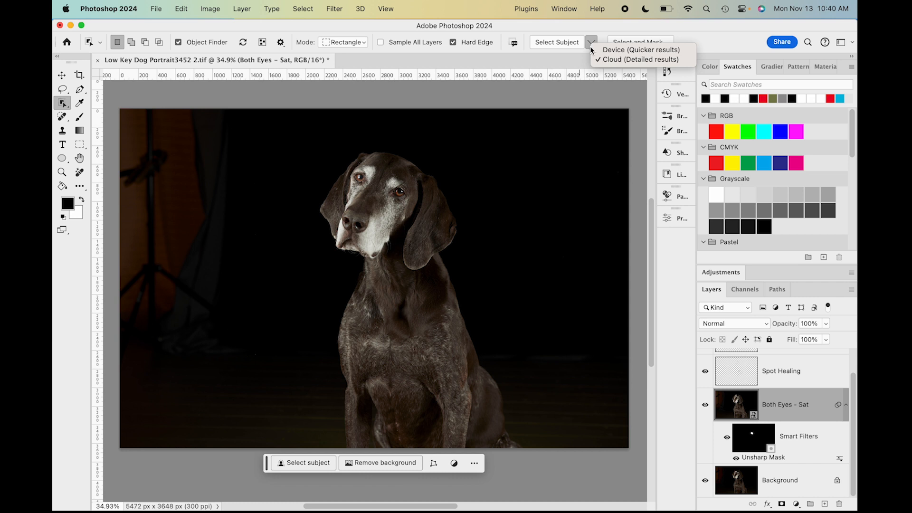
left_click(705, 38)
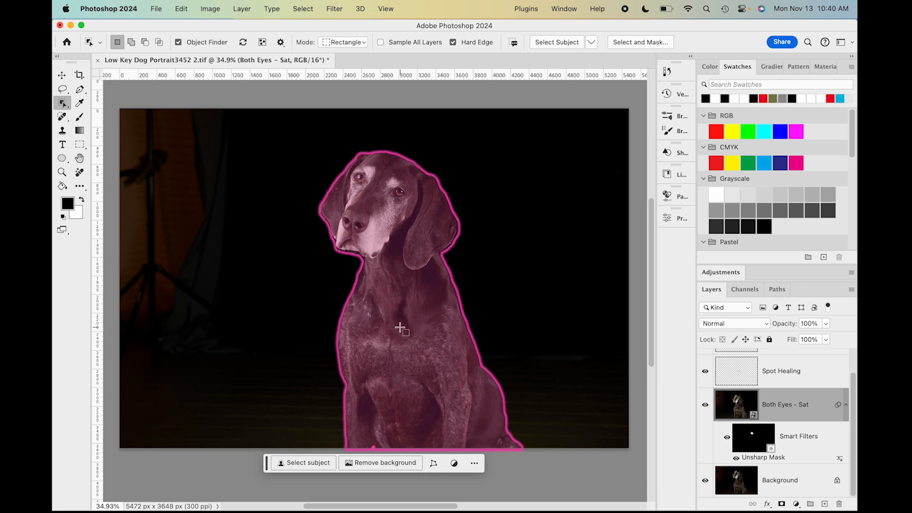
left_click(313, 465)
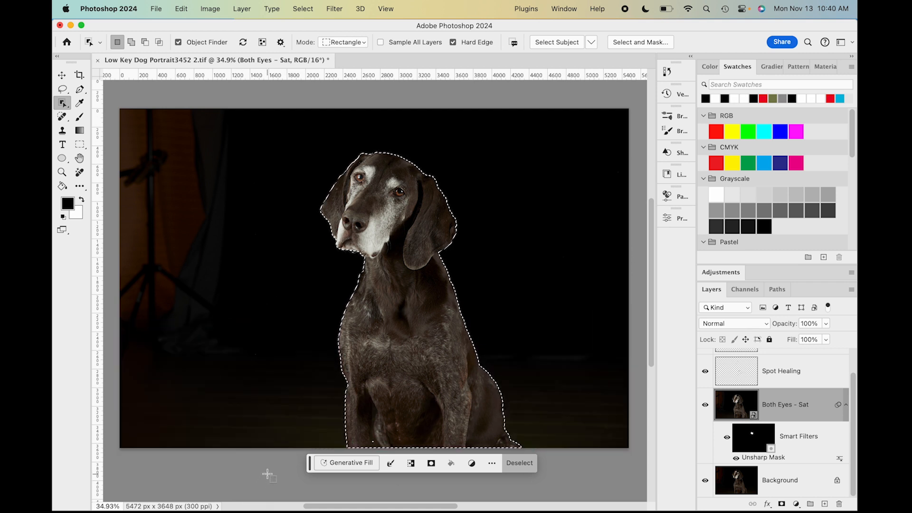
Step: Copy the selected dog and paste it onto its own new layer
left_click(181, 9)
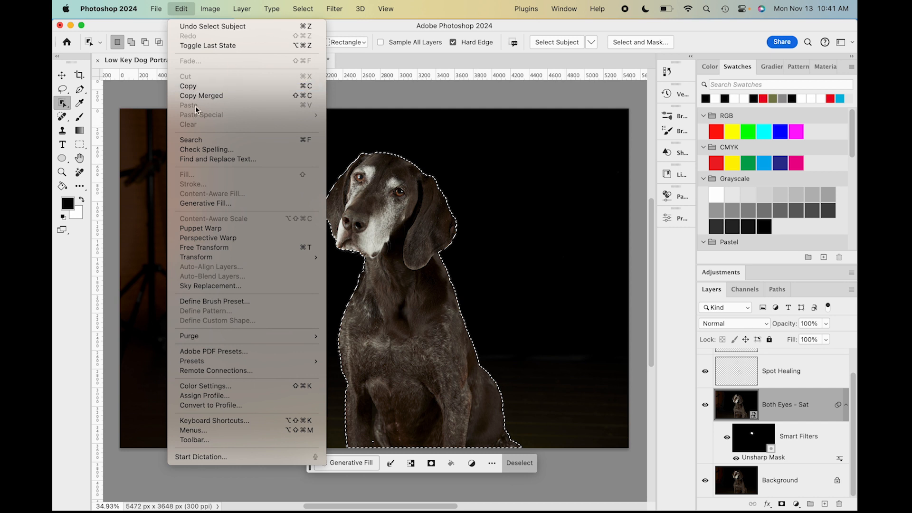
left_click(348, 31)
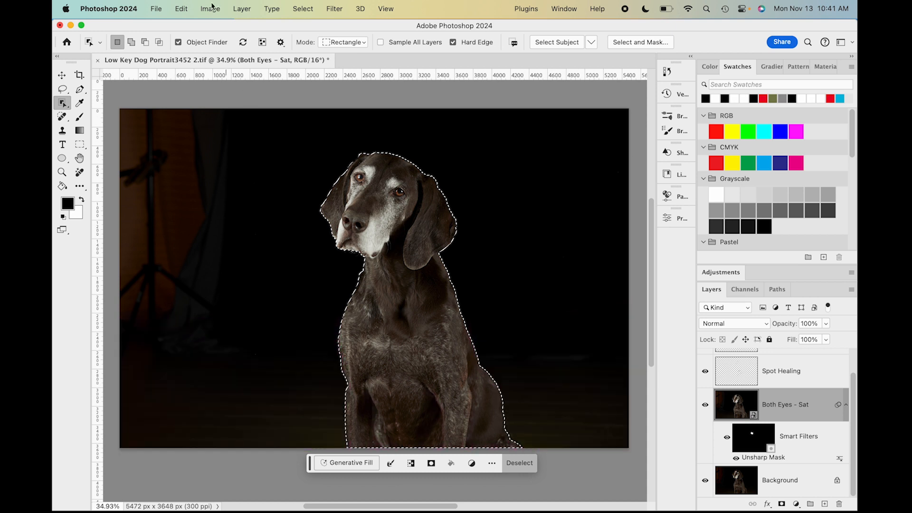
left_click(184, 14)
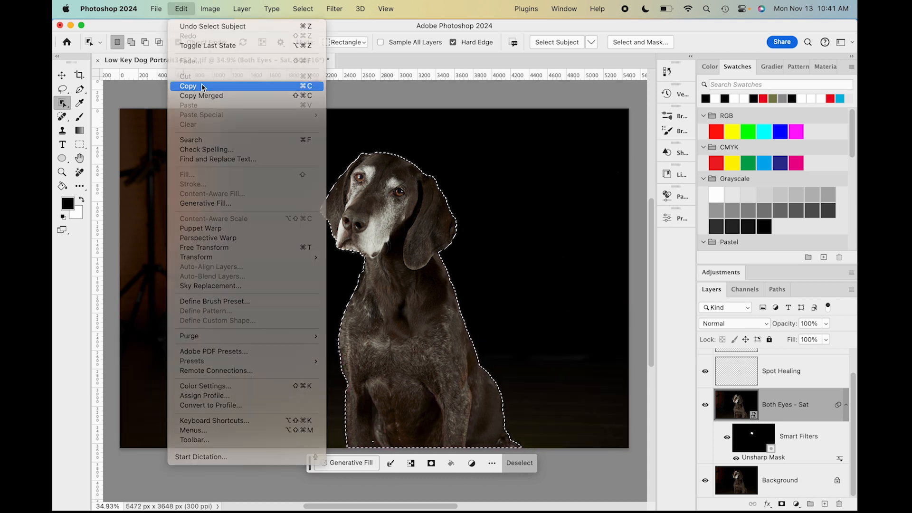
left_click(202, 87)
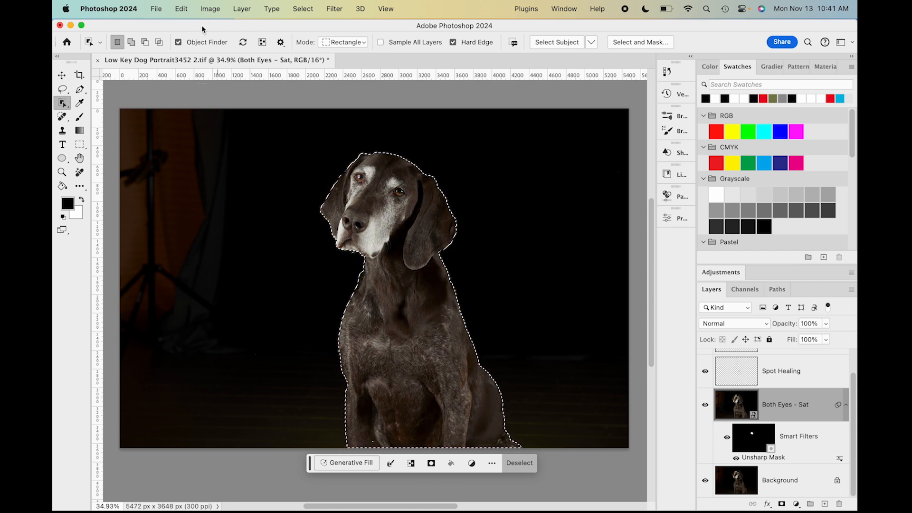
left_click(181, 9)
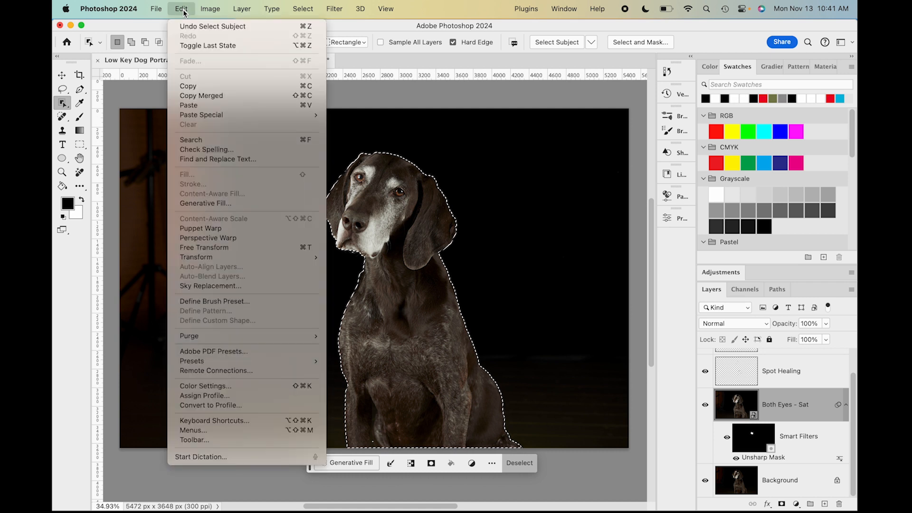
left_click(200, 107)
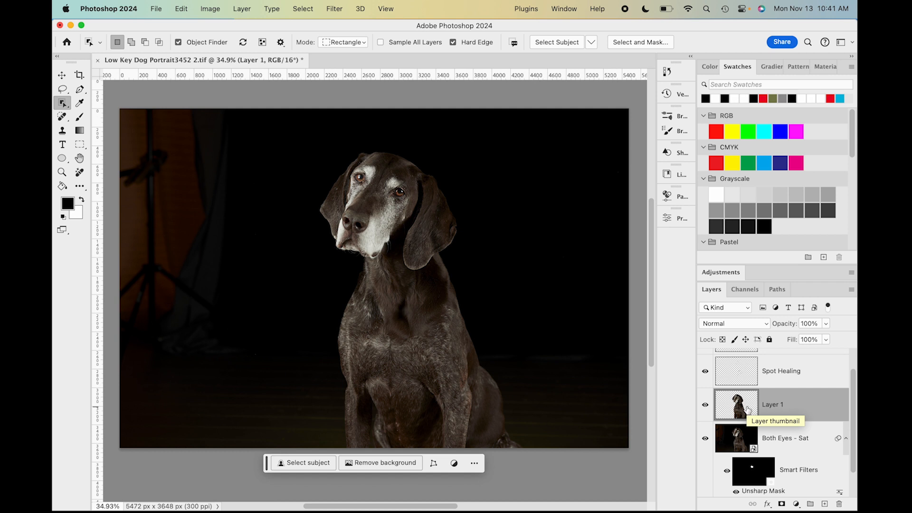
Step: Move the cut-out dog layer to the top of the stack above Backlight and check it by toggling its visibility
mouse_move(748, 409)
left_mouse_down()
mouse_move(734, 364)
mouse_move(742, 338)
mouse_move(741, 380)
mouse_move(754, 336)
mouse_move(744, 360)
left_mouse_up()
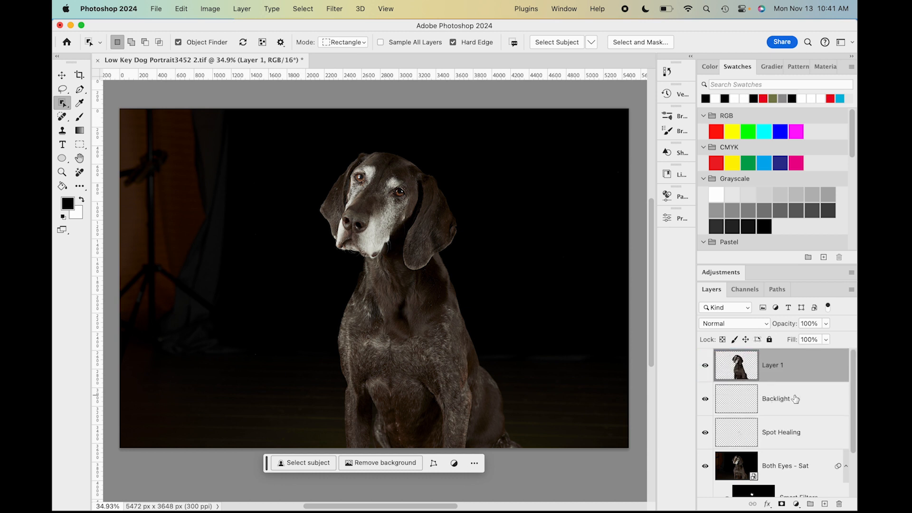
left_click(706, 370)
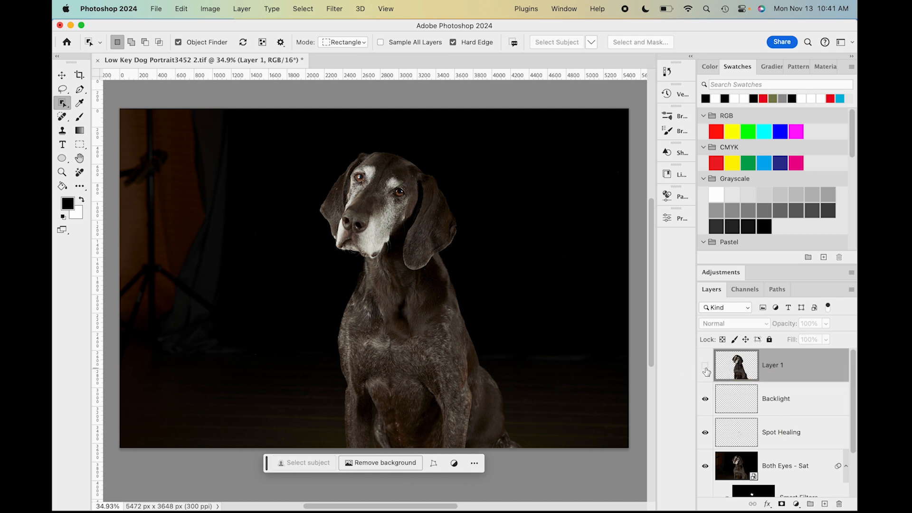
left_click(706, 370)
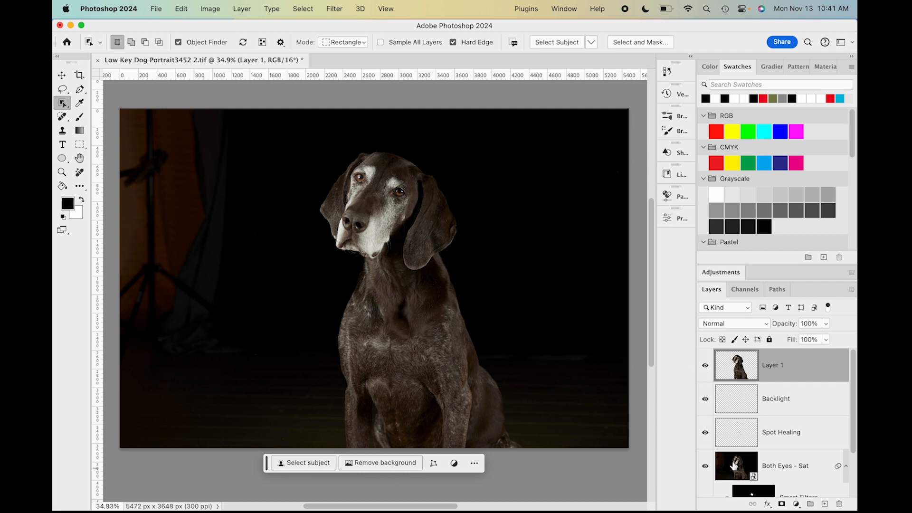
scroll(769, 440, "down", 2)
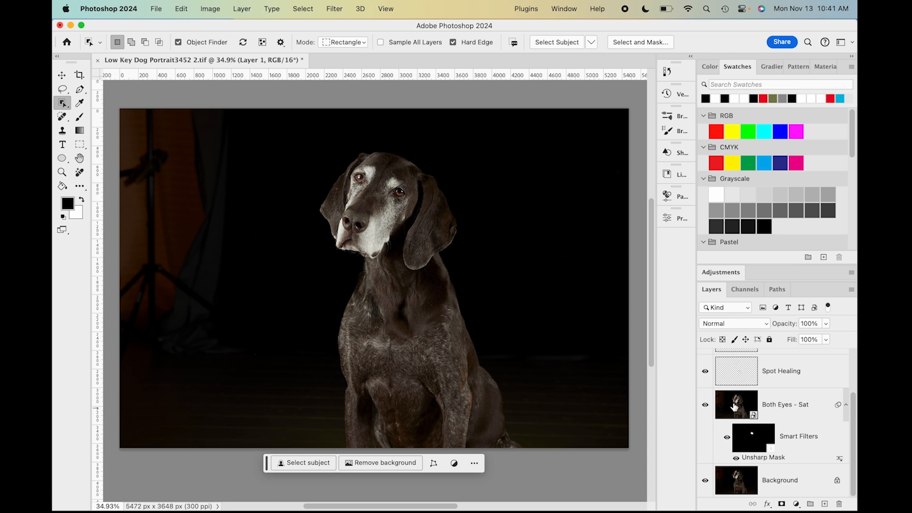
scroll(738, 408, "up", 2)
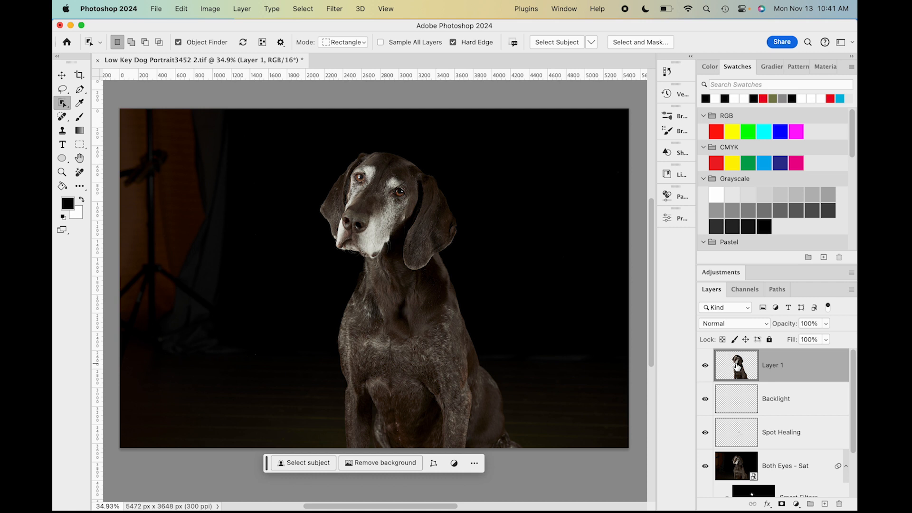
Step: Make Backlight the active layer and set up a soft Brush with 0% hardness and a size of 102 px
left_click(736, 402)
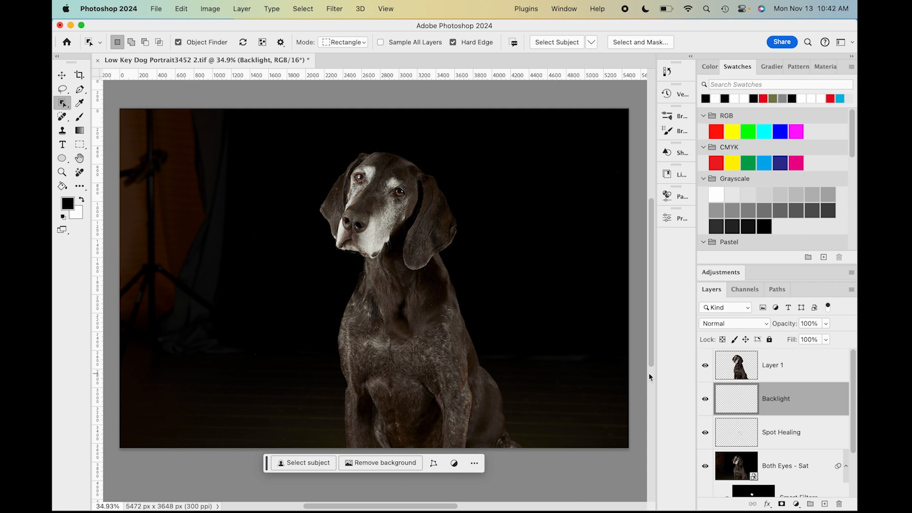
key("q")
key("q")
left_click(80, 118)
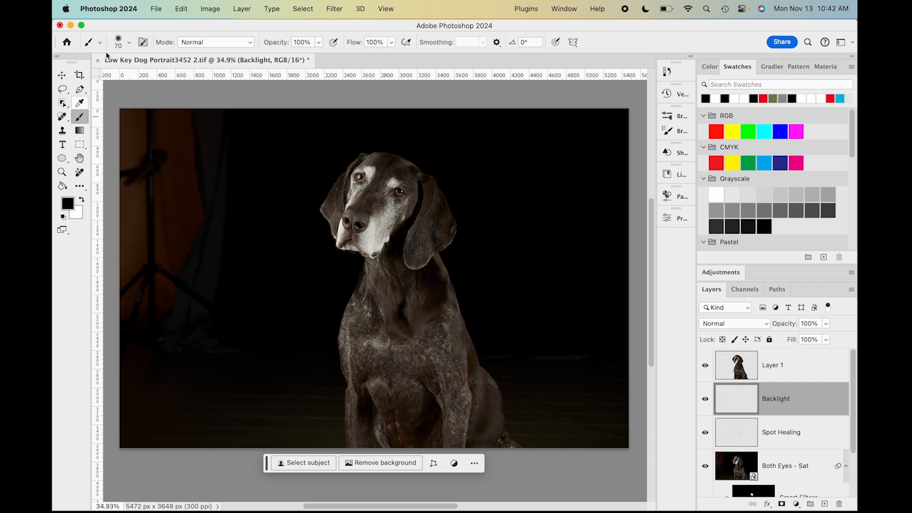
left_click(128, 43)
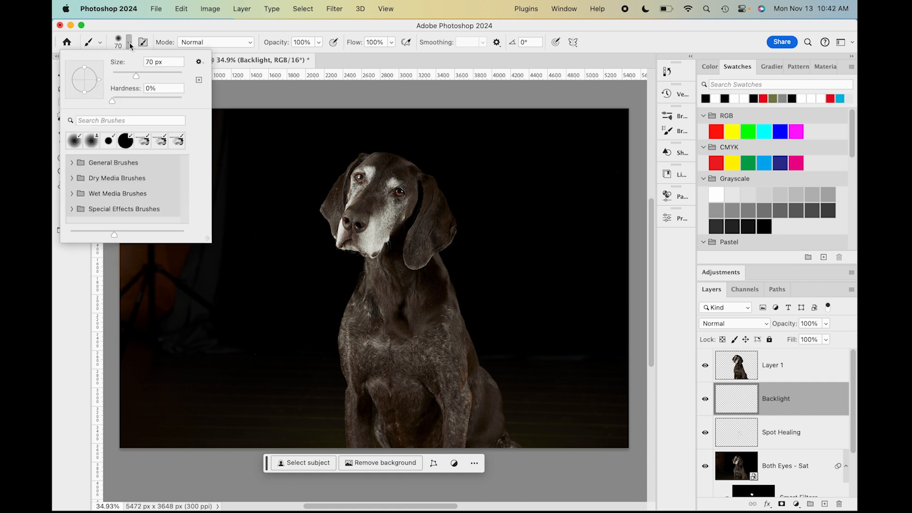
left_click_drag(111, 103, 101, 104)
left_click_drag(137, 76, 149, 80)
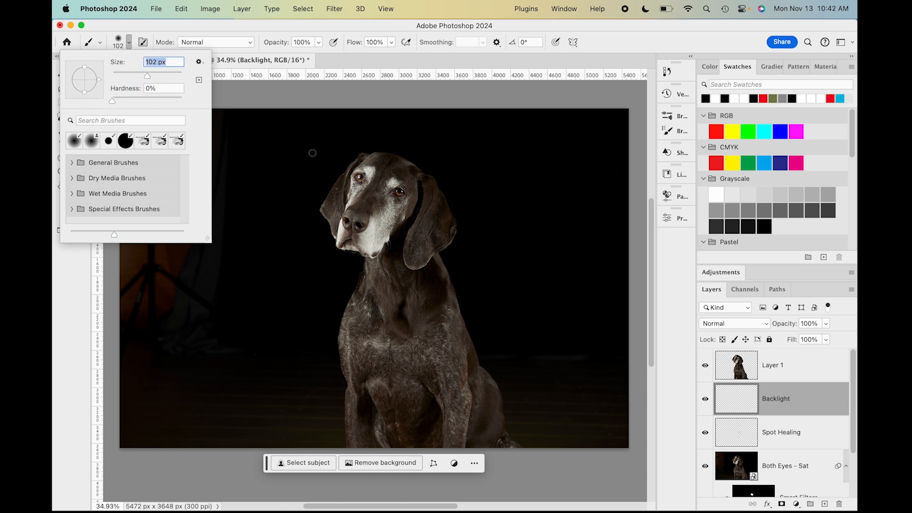
left_click(386, 64)
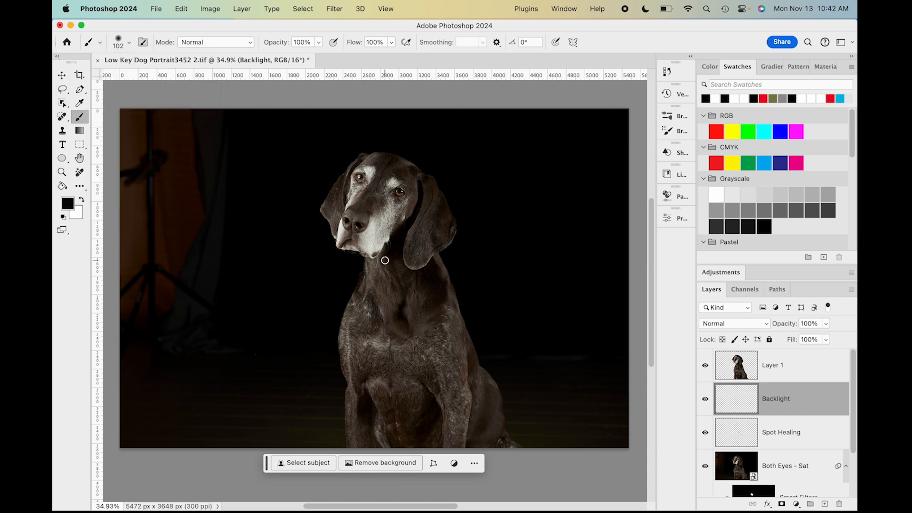
Step: Enlarge the brush to 2700 px and paint one white dab on Backlight, centred on the dog's neck, as a glow behind it
key("bracketright")
key("bracketright")
key("bracketright")
key("bracketright")
key("bracketright")
key("bracketright")
key("bracketright")
key("bracketright")
key("bracketright")
key("bracketright")
key("bracketright")
key("bracketright")
key("bracketright")
key("bracketright")
key("bracketright")
key("bracketright")
key("bracketright")
key("bracketright")
key("bracketright")
key("bracketright")
key("bracketright")
key("bracketright")
key("bracketright")
key("bracketright")
key("bracketright")
key("bracketright")
key("bracketright")
key("bracketright")
key("bracketright")
key("bracketright")
key("bracketright")
key("bracketright")
key("bracketright")
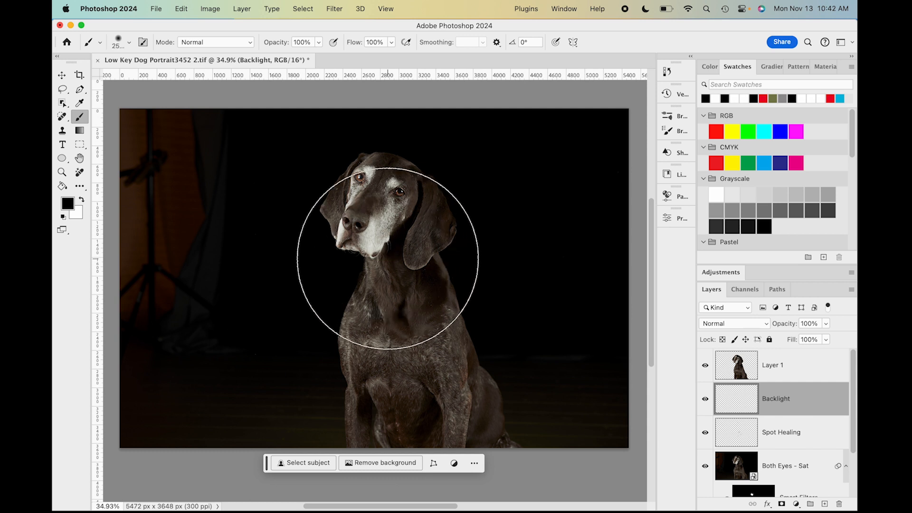
key("bracketright")
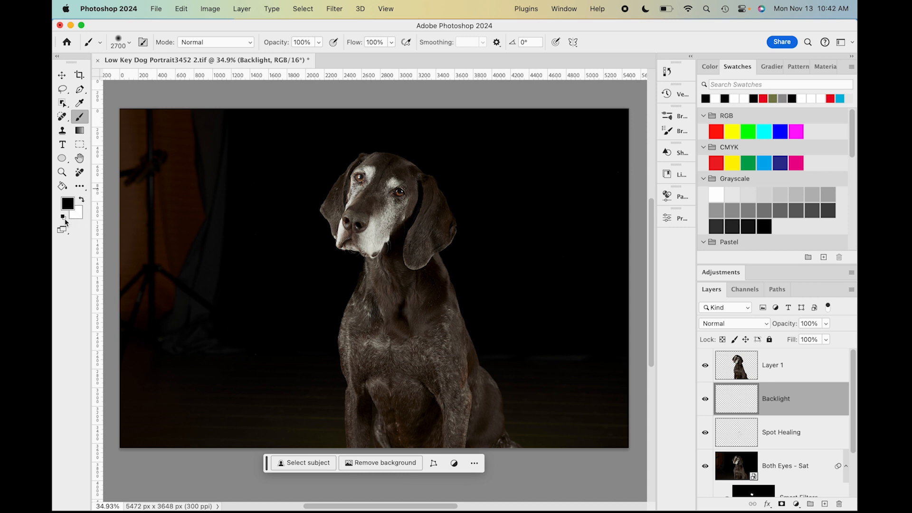
left_click(83, 200)
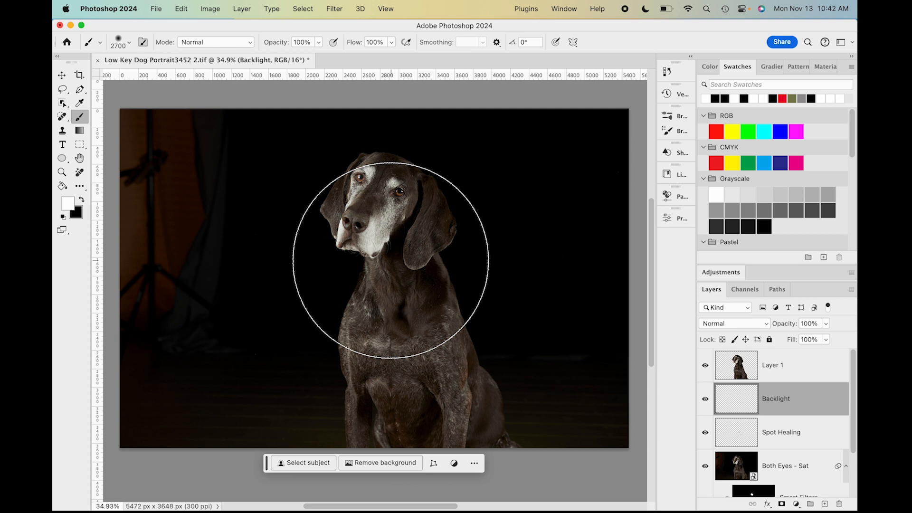
left_click(391, 261)
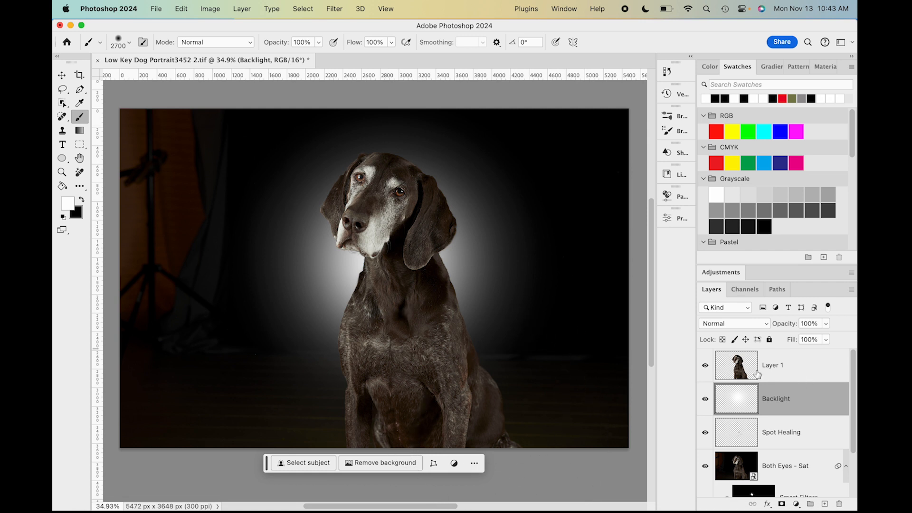
Step: Review the layer stack and lower the Backlight layer's opacity to 24%
scroll(778, 364, "down", 4)
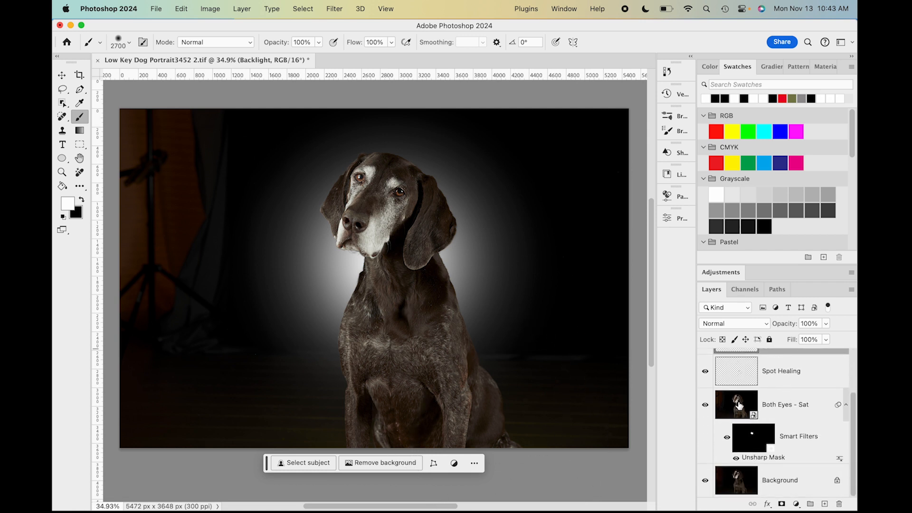
scroll(778, 377, "up", 4)
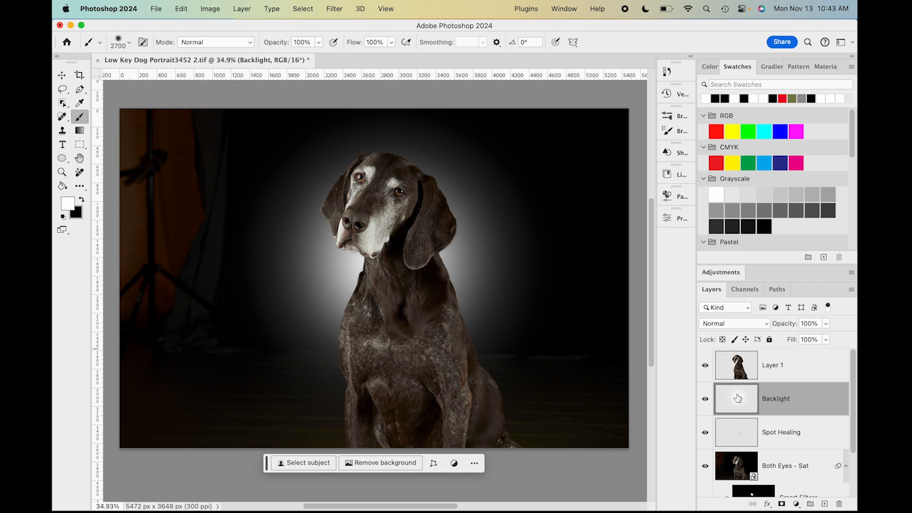
scroll(738, 399, "down", 3)
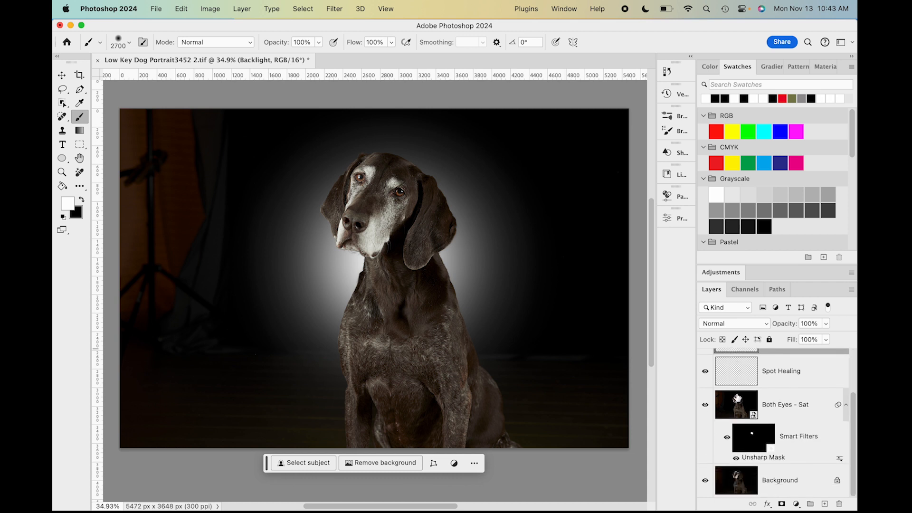
scroll(738, 398, "up", 3)
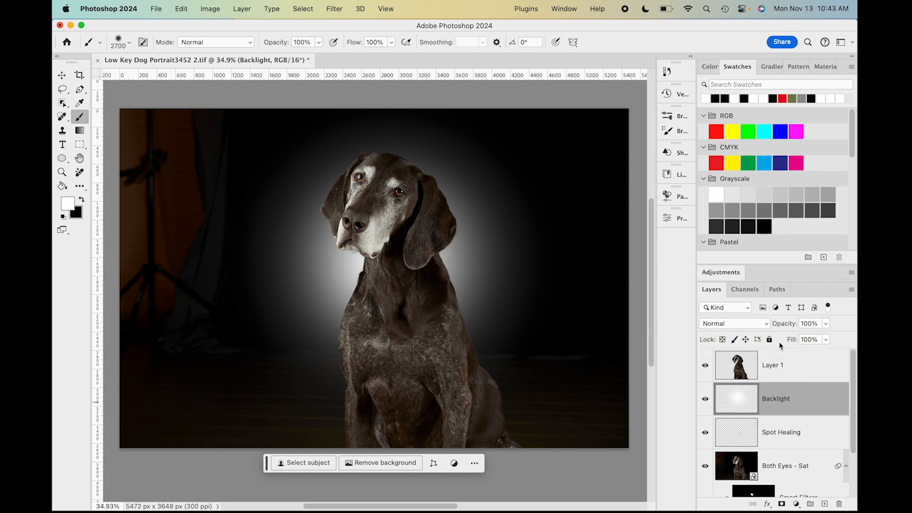
left_click_drag(783, 326, 803, 329)
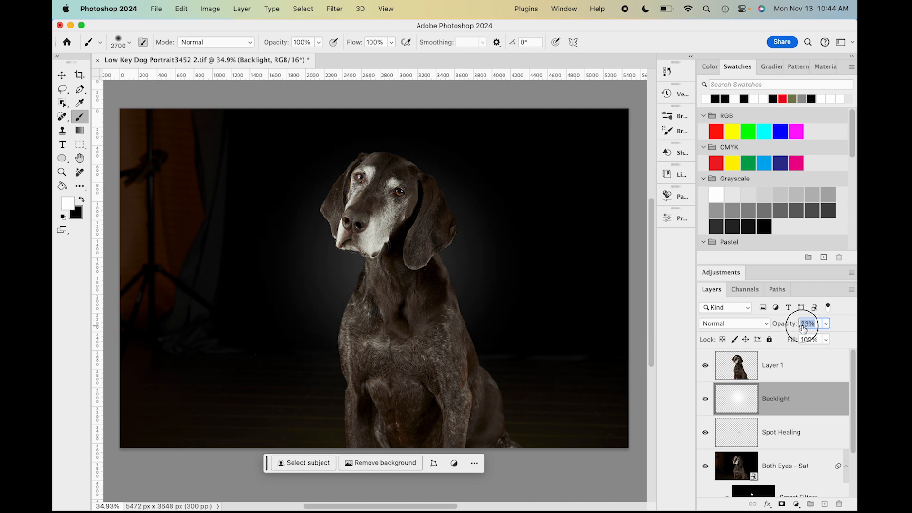
left_click_drag(803, 329, 803, 329)
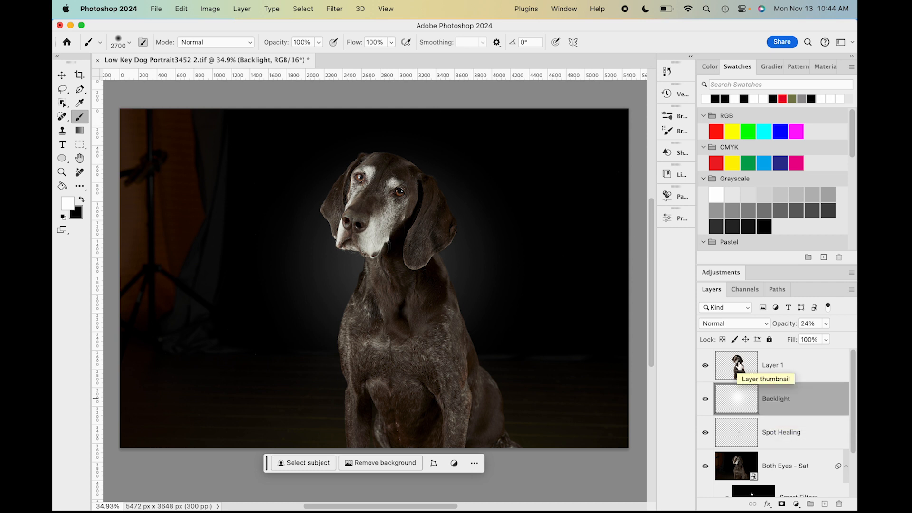
Step: Select the layers from Layer 1 down to Both Eyes - Sat and group them as Group 1, leaving Background outside
left_click(739, 366)
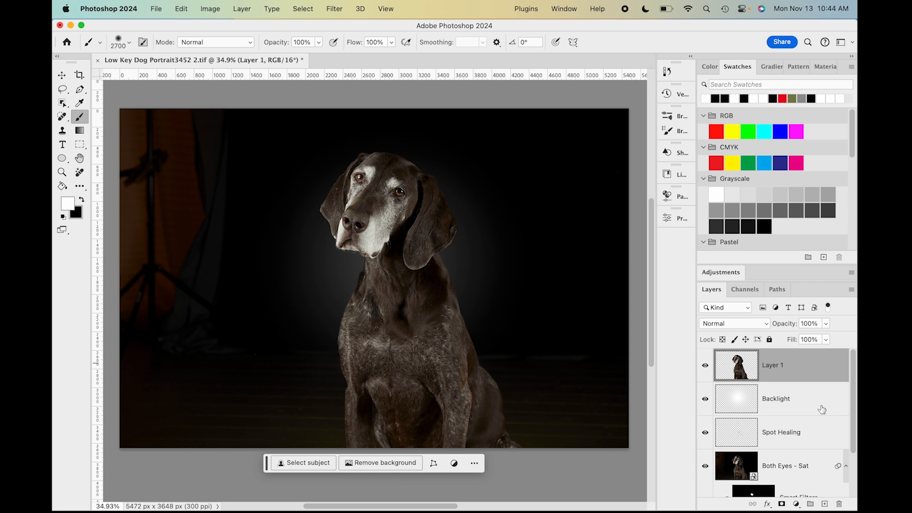
scroll(822, 410, "down", 3)
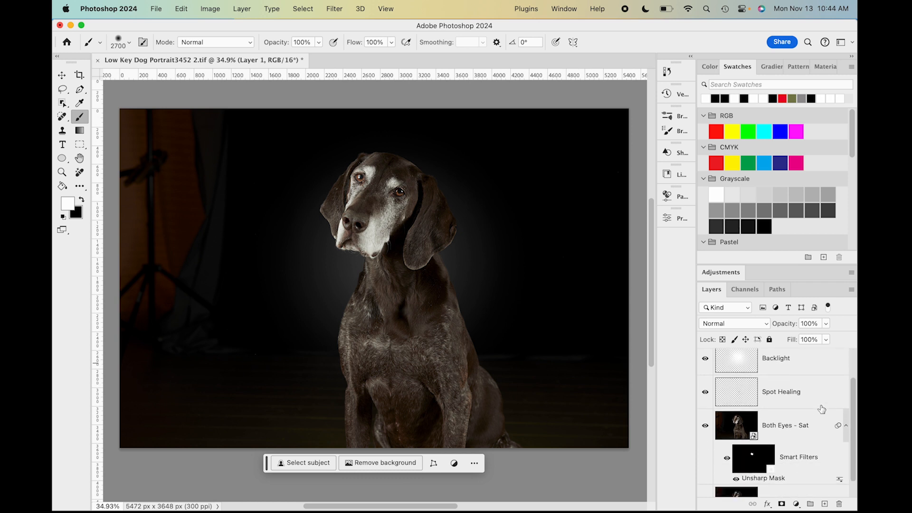
scroll(823, 409, "up", 3)
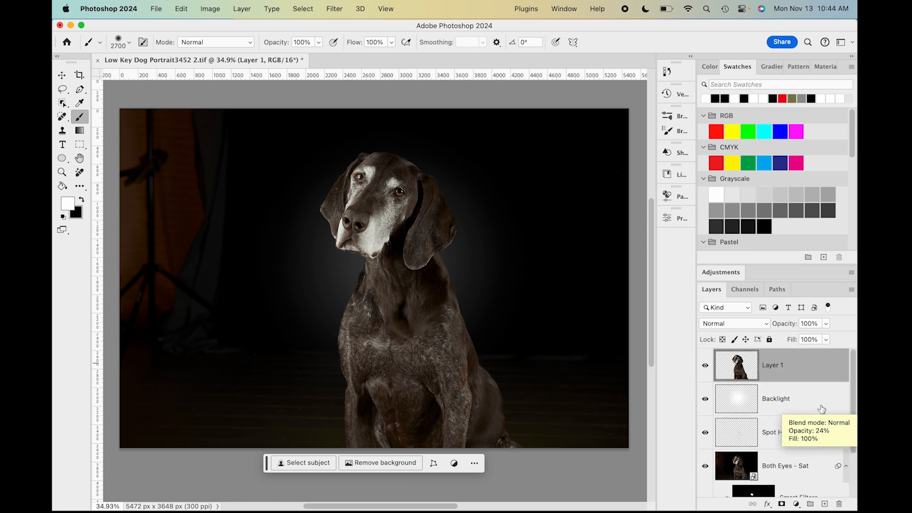
left_click(824, 371)
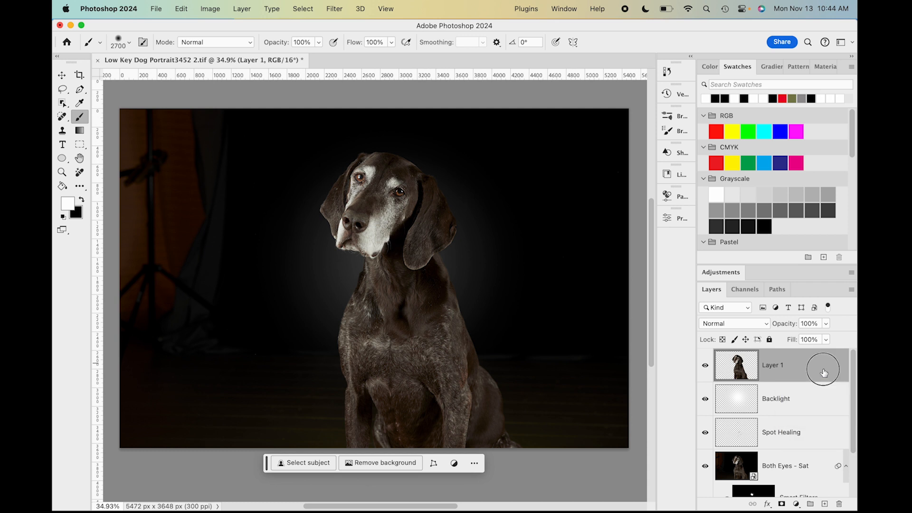
scroll(814, 420, "down", 4)
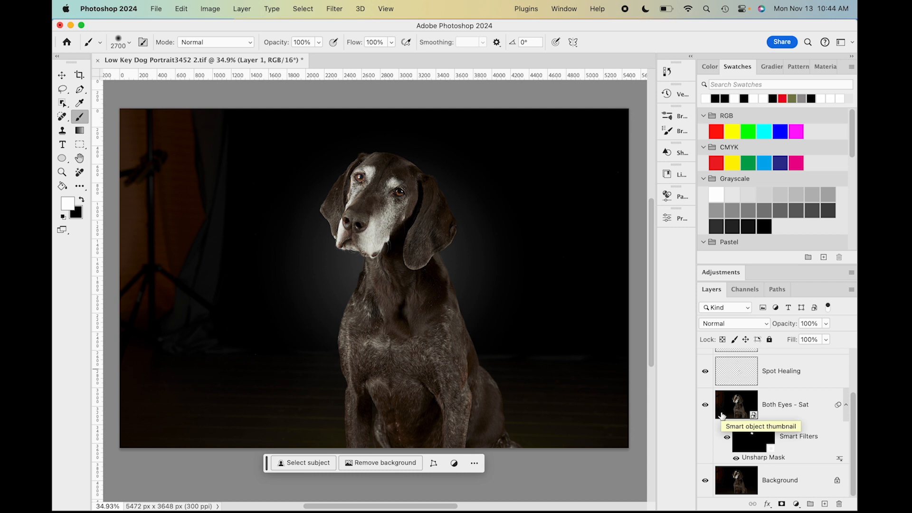
left_click(722, 416, "shift")
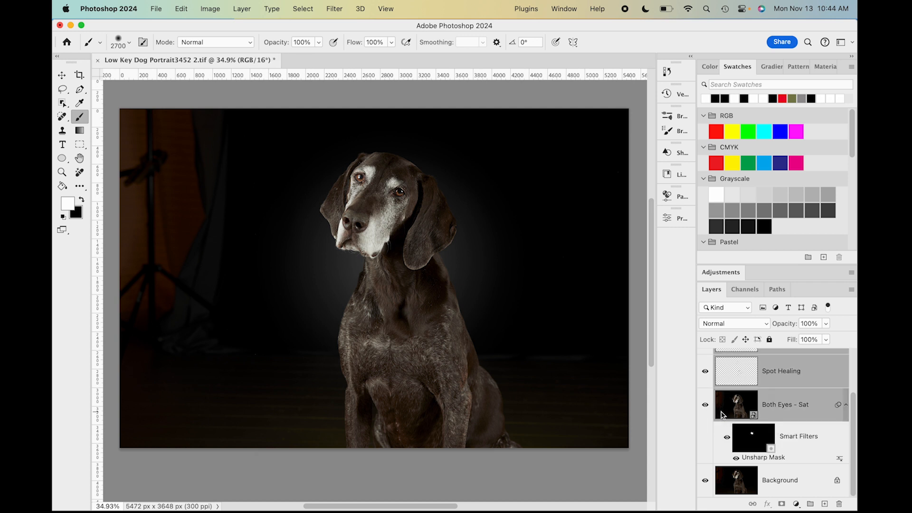
scroll(783, 398, "up", 2)
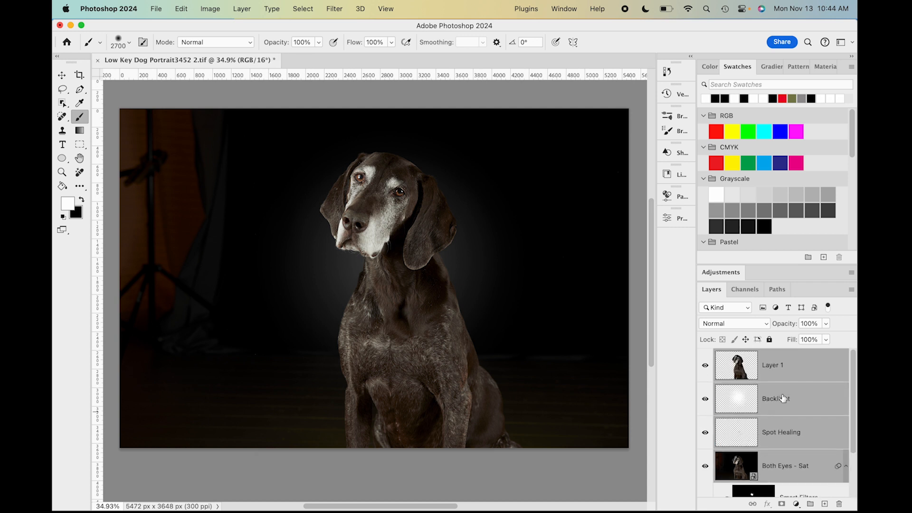
right_click(814, 362)
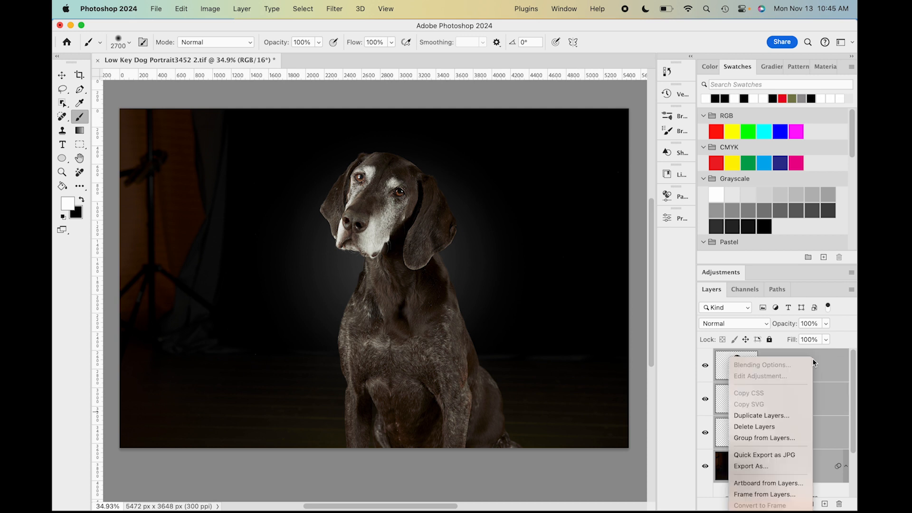
left_click(813, 360)
right_click(814, 360)
left_click(775, 439)
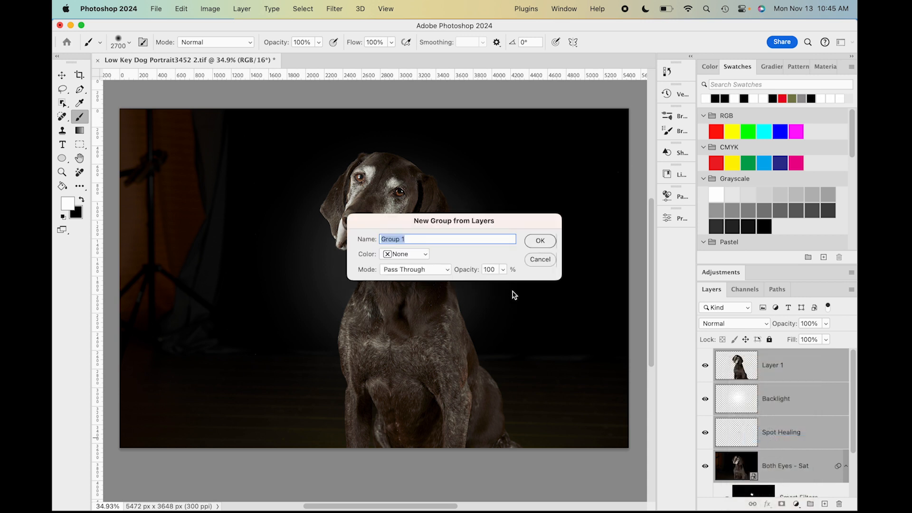
left_click(545, 244)
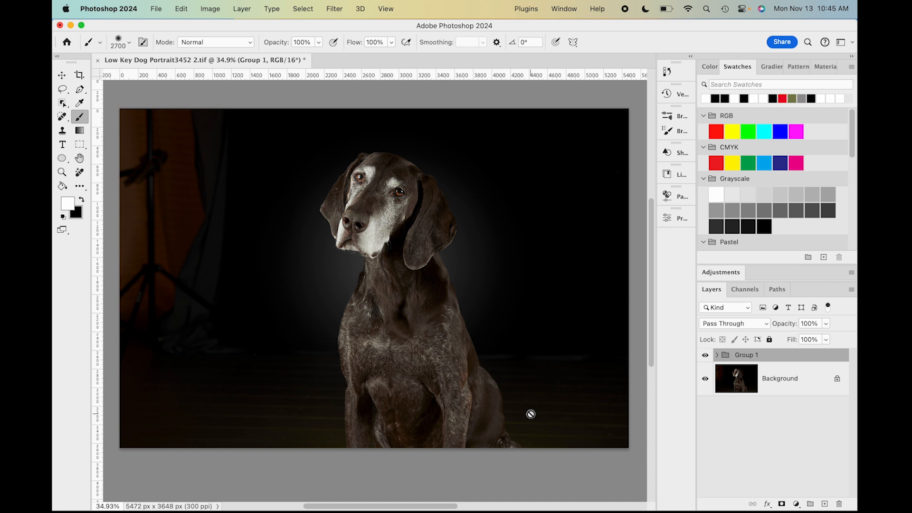
left_click(717, 356)
left_click(717, 355)
Step: Start a crop at an 11:16 ratio, shrink the frame around the dog and reposition the image with space above its head
left_click(80, 77)
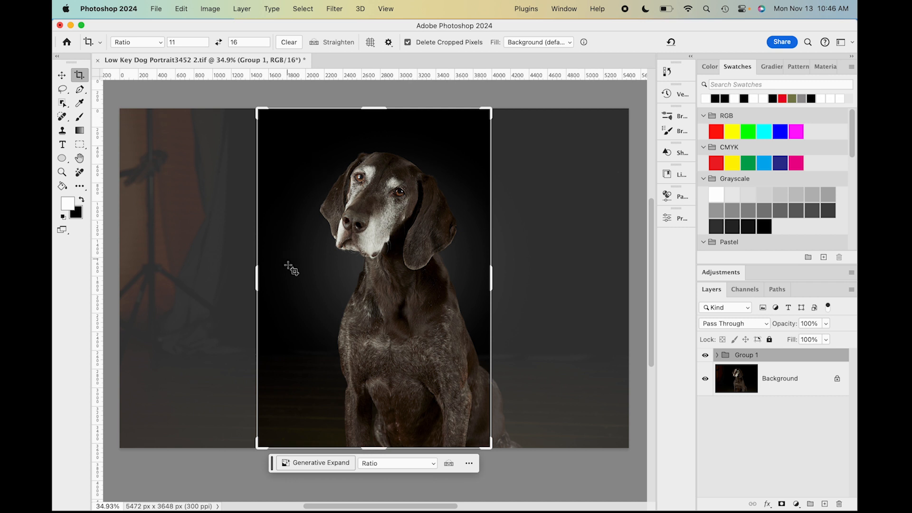
left_click(192, 41)
left_click(247, 42)
left_click_drag(256, 110, 287, 142)
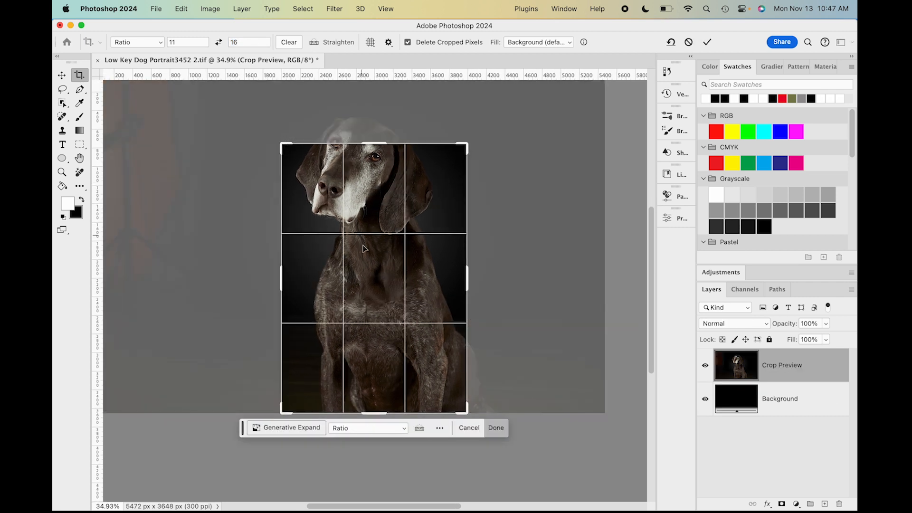
left_click_drag(366, 278, 385, 321)
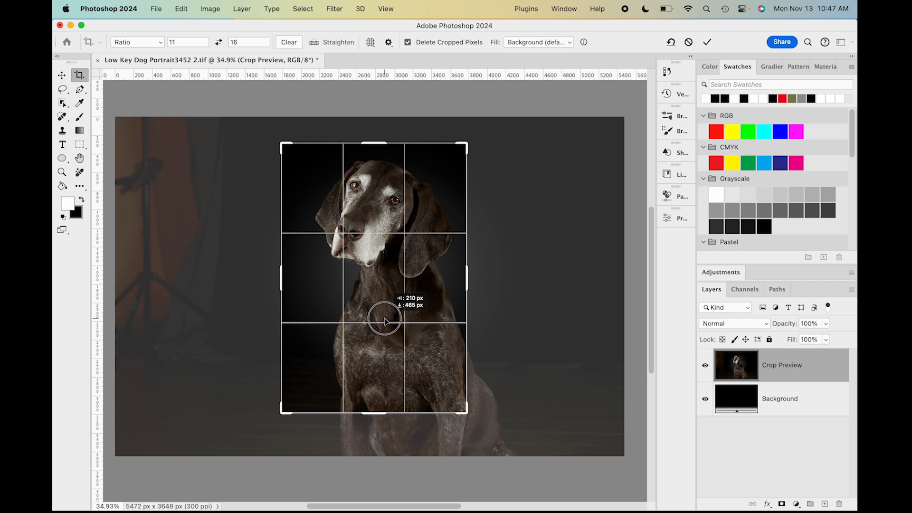
mouse_move(385, 321)
left_mouse_down()
mouse_move(370, 320)
mouse_move(370, 328)
mouse_move(380, 317)
mouse_move(373, 321)
left_mouse_up()
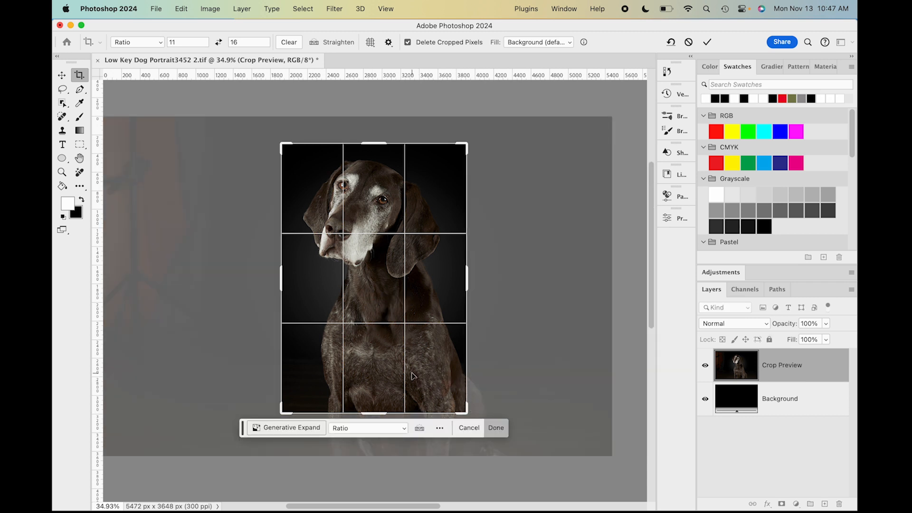
Step: Enlarge the crop frame to about 2101 x 3056 px around the dog's head and chest and apply the crop
scroll(491, 330, "down", 1)
scroll(491, 330, "down", 4)
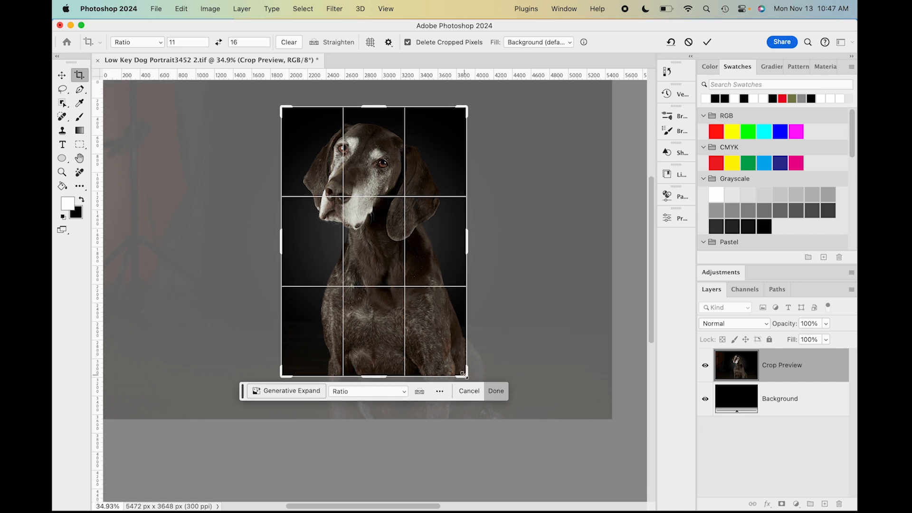
left_click_drag(463, 375, 469, 380)
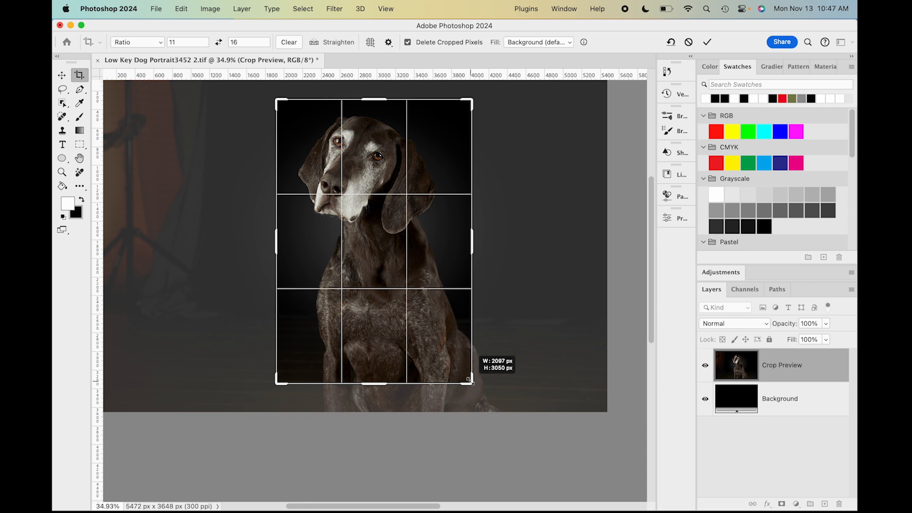
left_click_drag(470, 380, 471, 381)
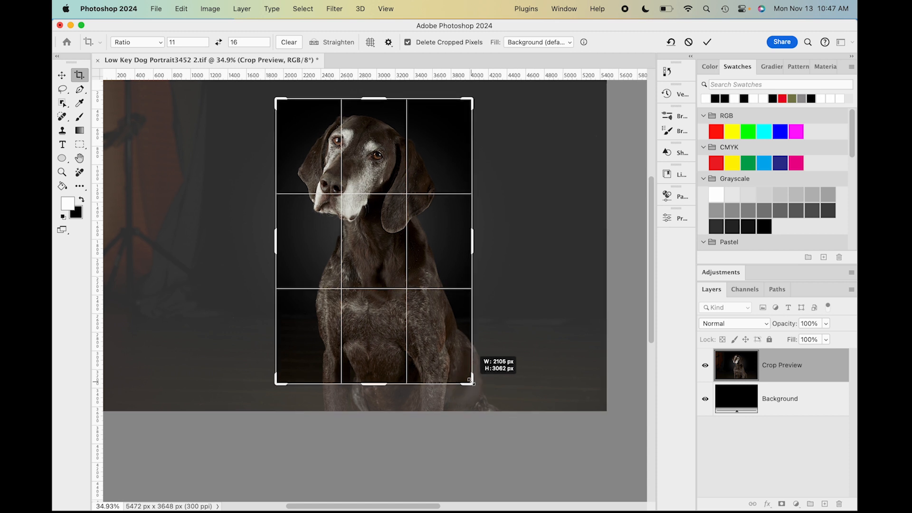
left_click_drag(471, 380, 473, 380)
left_click(497, 399)
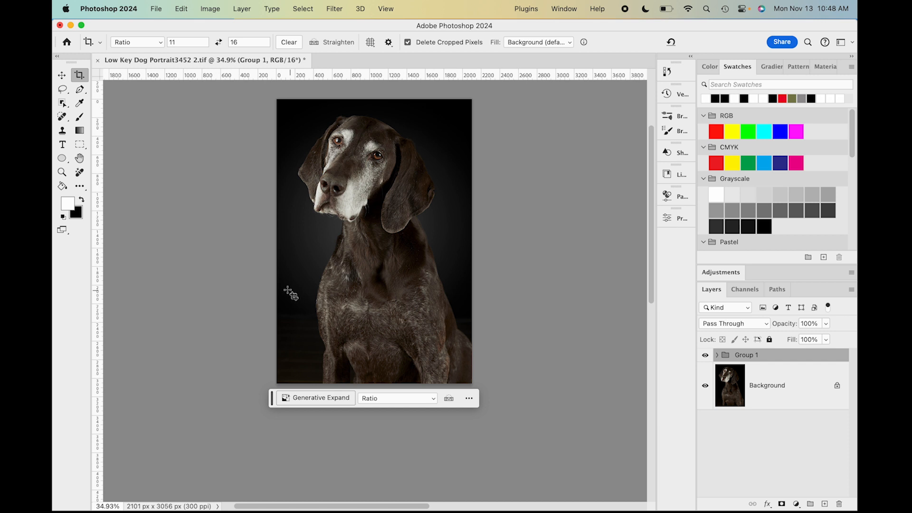
Step: Examine the cropped portrait at 100%, from the floor beside the dog's legs up to its head, and return to a wider view
left_click(61, 172)
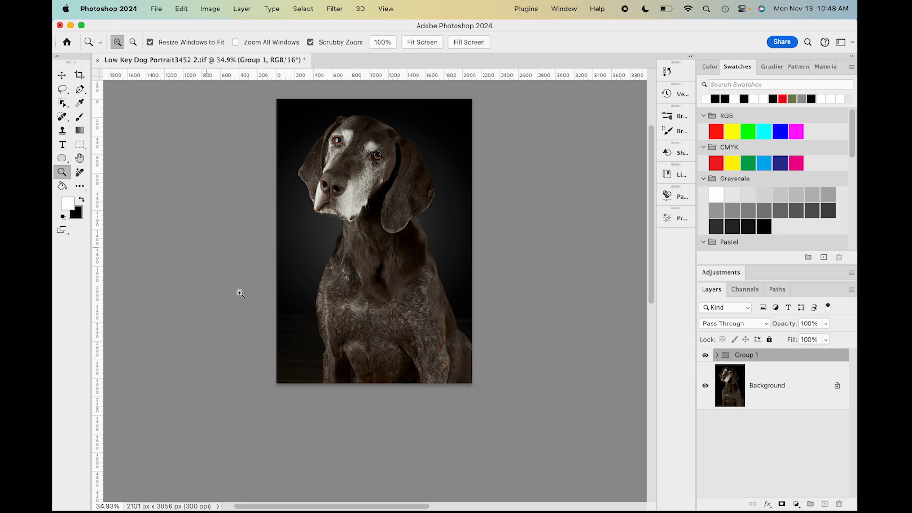
left_click(317, 354)
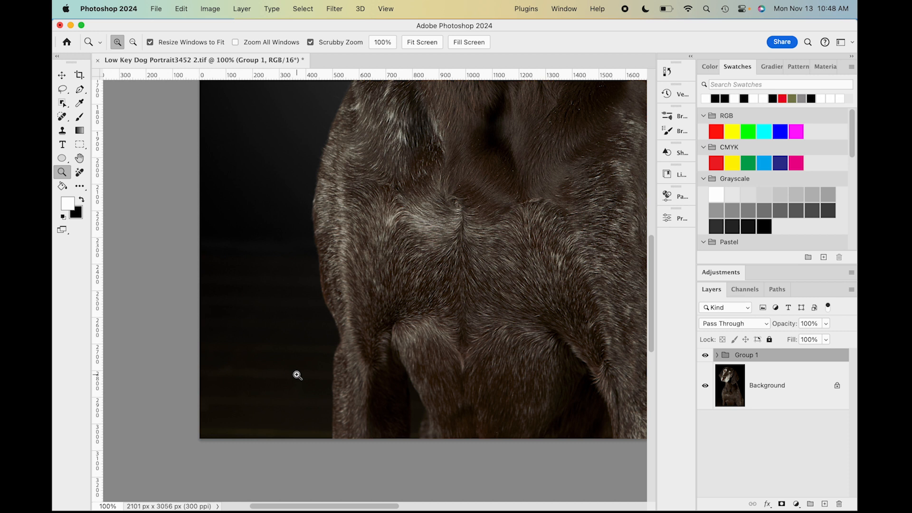
scroll(298, 375, "up", 15)
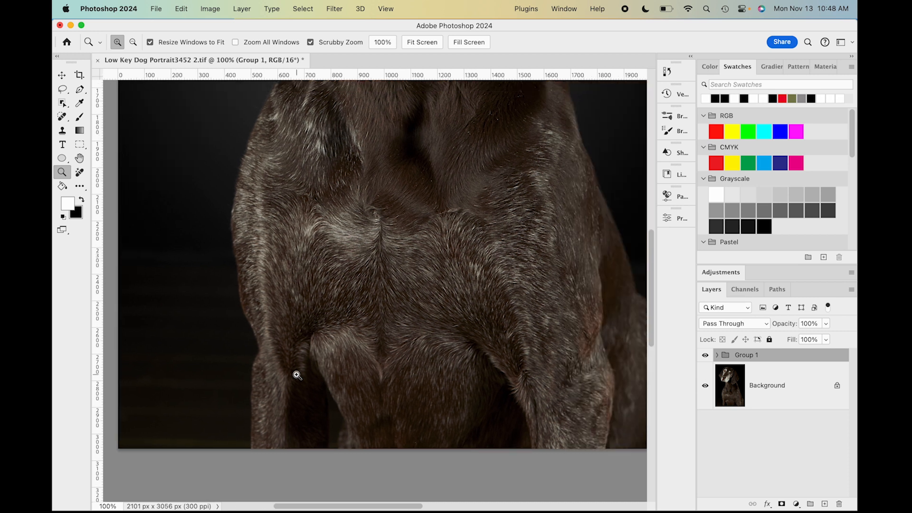
scroll(298, 375, "left", 5)
scroll(298, 375, "up", 3)
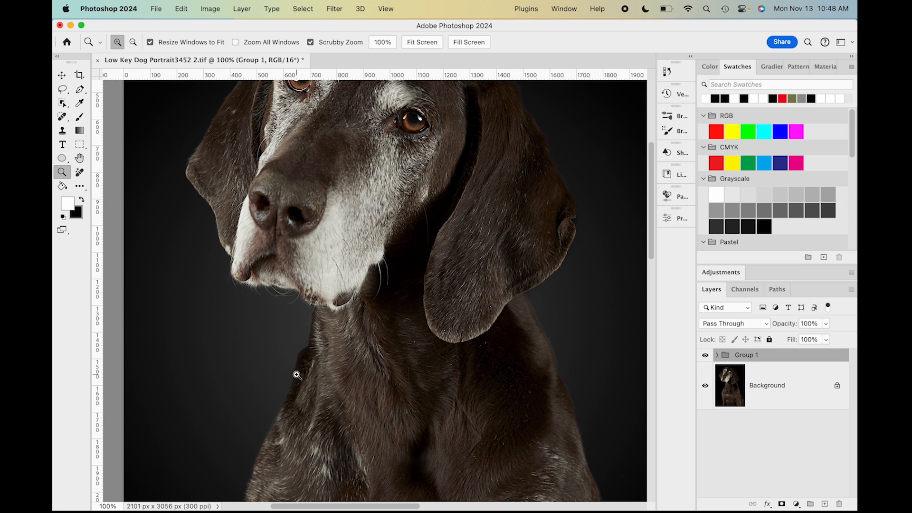
scroll(297, 375, "down", 5)
scroll(298, 375, "left", 5)
scroll(296, 373, "right", 4)
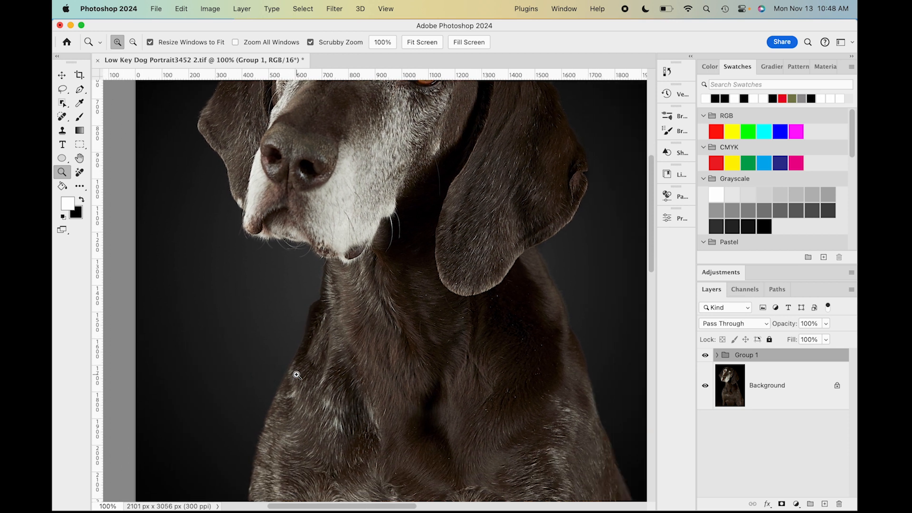
scroll(397, 349, "down", 5)
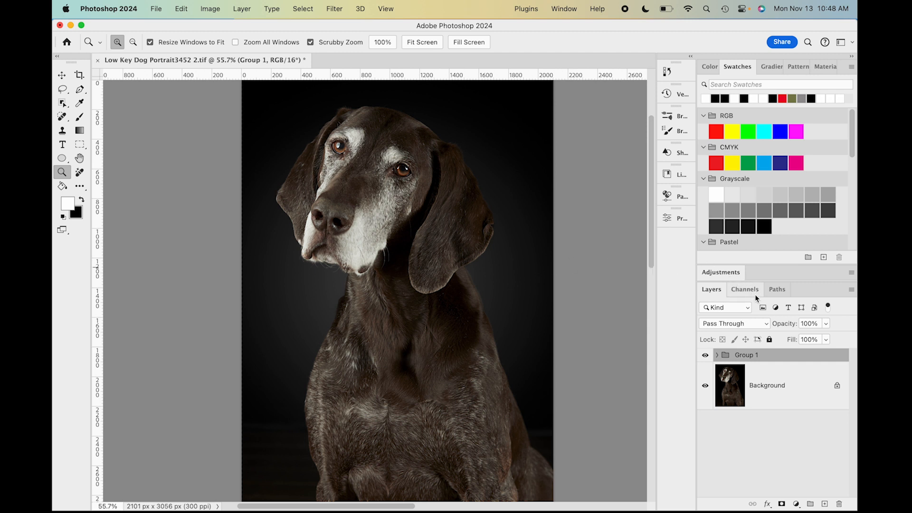
Step: Expand Group 1 and add a new layer named Black Background directly above Spot Healing
left_click(717, 355)
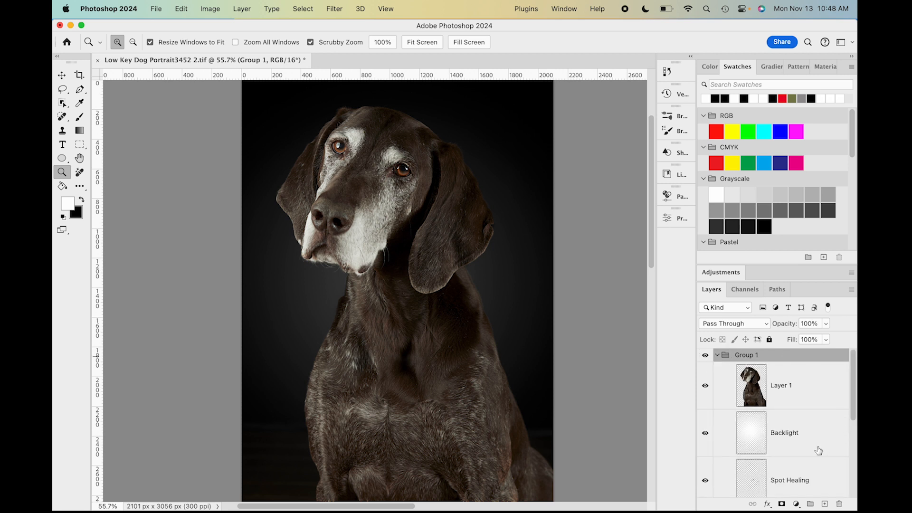
scroll(819, 451, "down", 3)
scroll(818, 450, "up", 2)
scroll(818, 451, "up", 2)
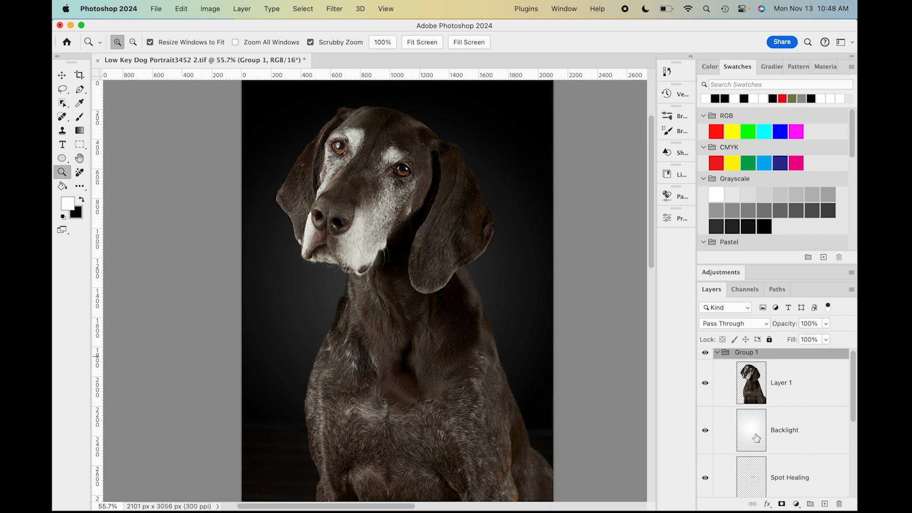
left_click(752, 480)
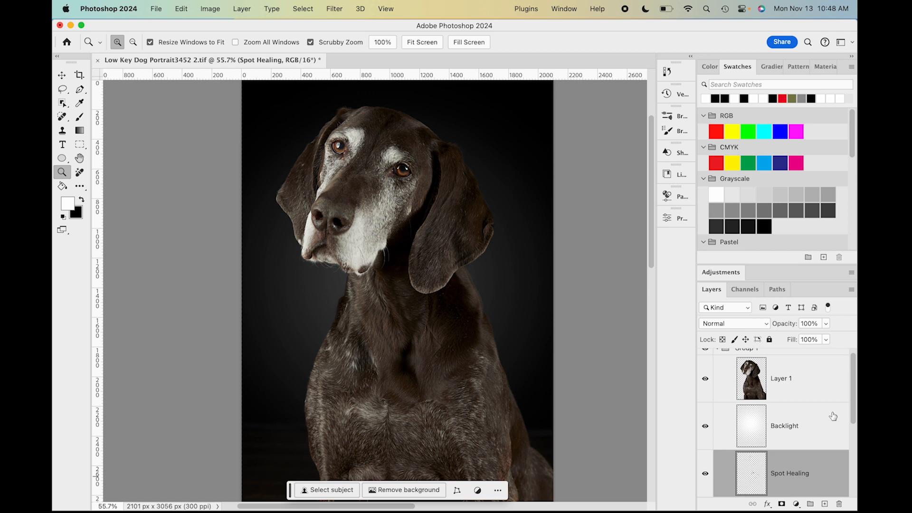
scroll(833, 416, "down", 1)
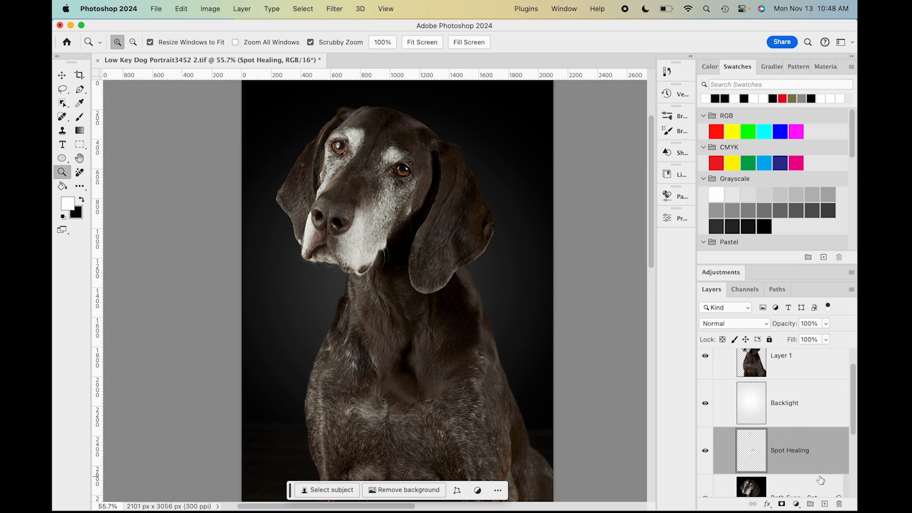
left_click(825, 505)
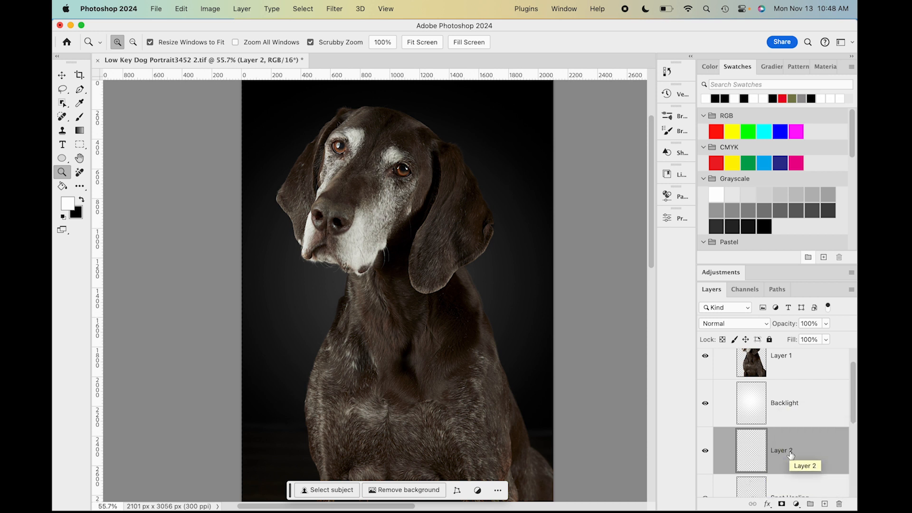
double_click(789, 452)
type("Black Bac")
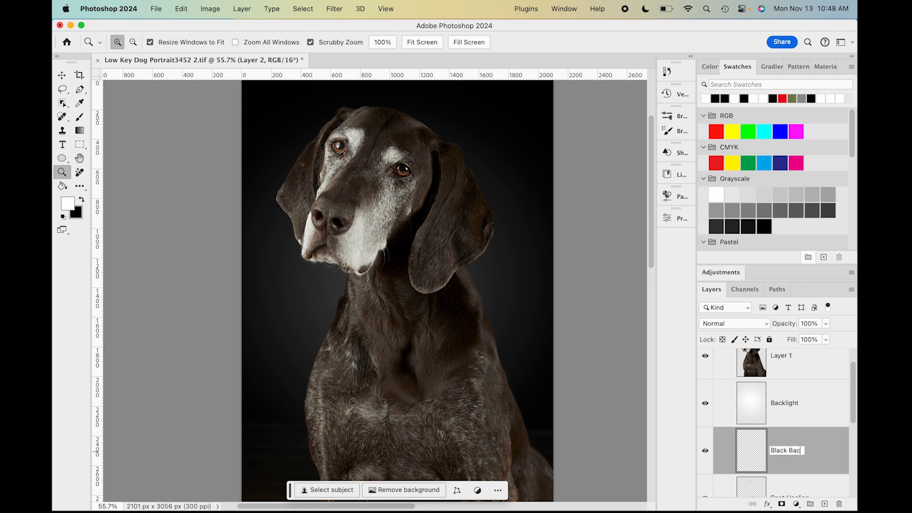
key("Return")
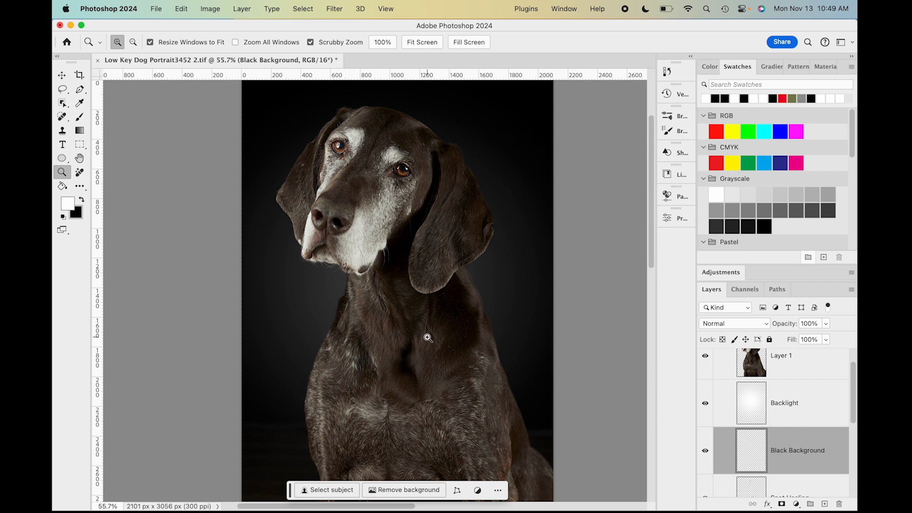
scroll(428, 337, "down", 5)
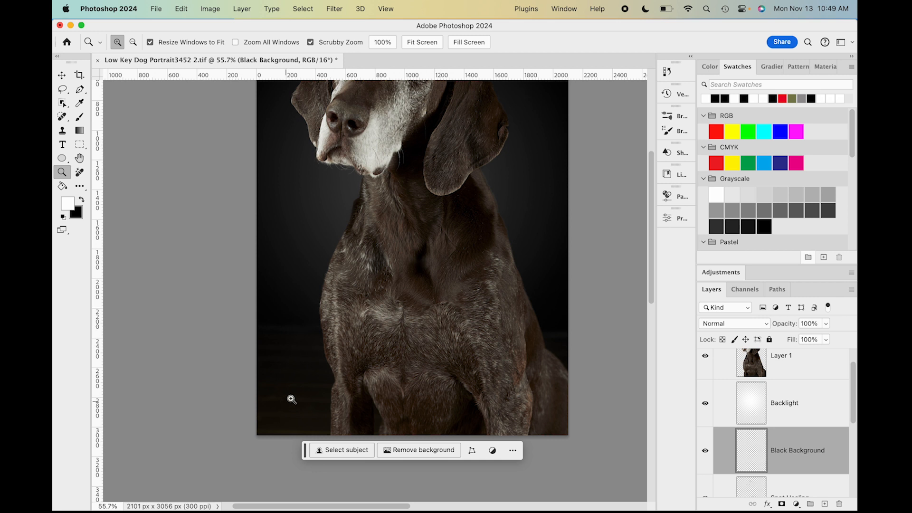
scroll(395, 340, "up", 4)
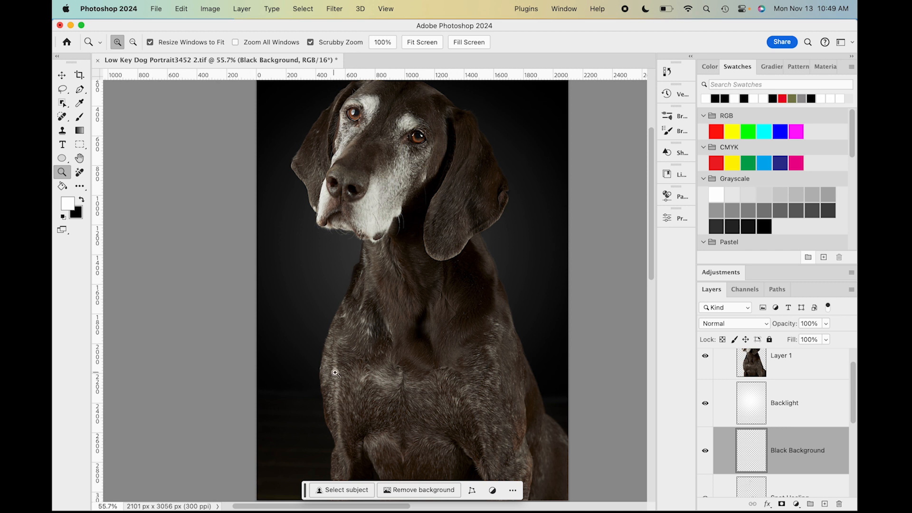
scroll(383, 354, "up", 1)
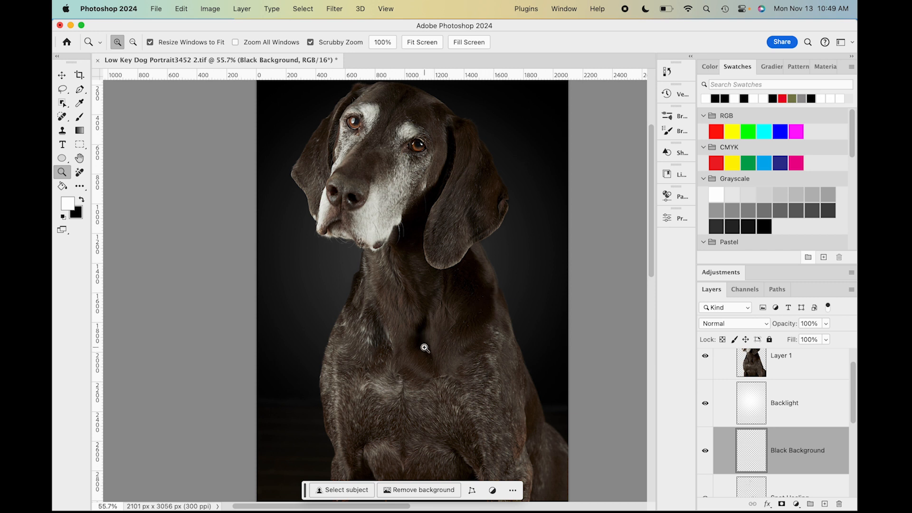
left_click(498, 285)
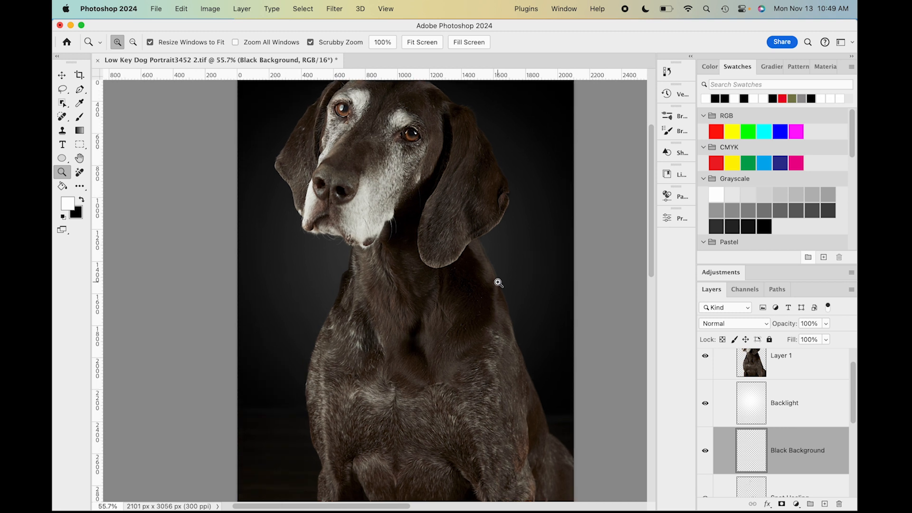
Step: Examine the dog's shoulder and neck edges against the background at 200%, and return to a view of the whole upper body
left_click(499, 284)
left_click(499, 284)
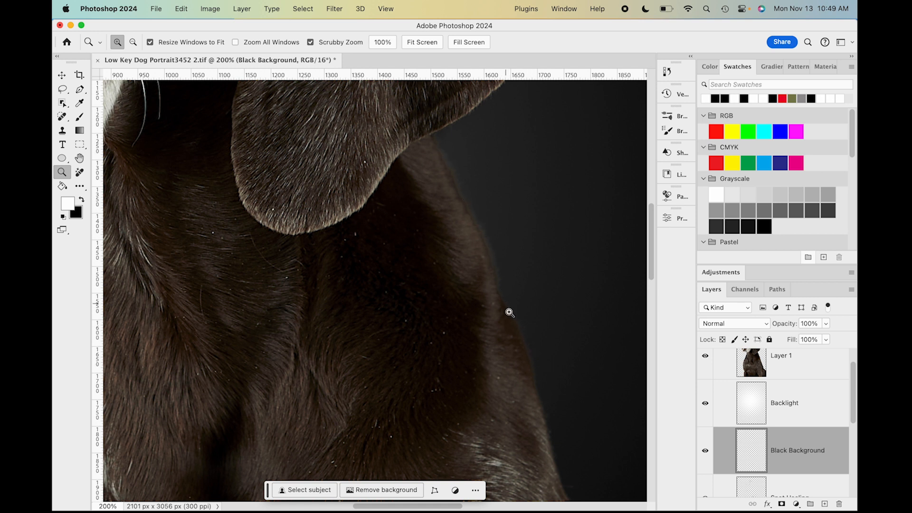
scroll(398, 270, "down", 5)
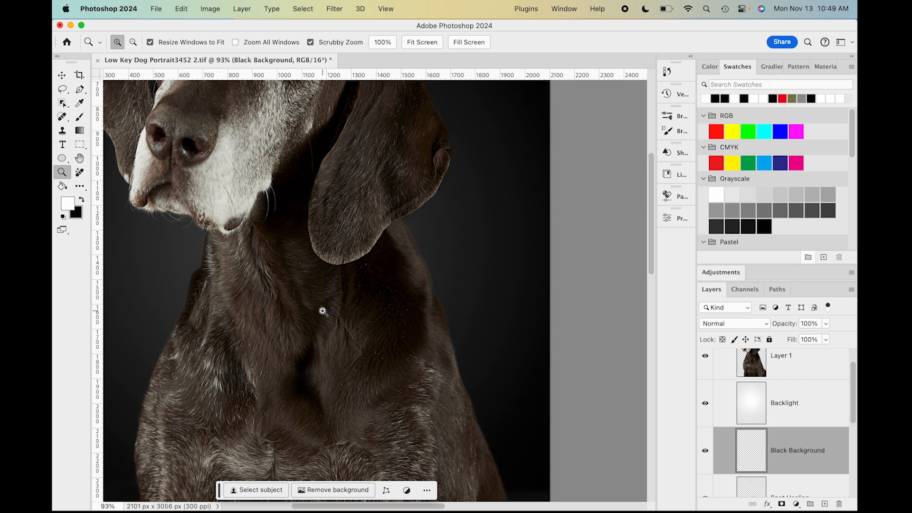
scroll(324, 311, "left", 5)
scroll(323, 312, "up", 1)
scroll(323, 311, "down", 5)
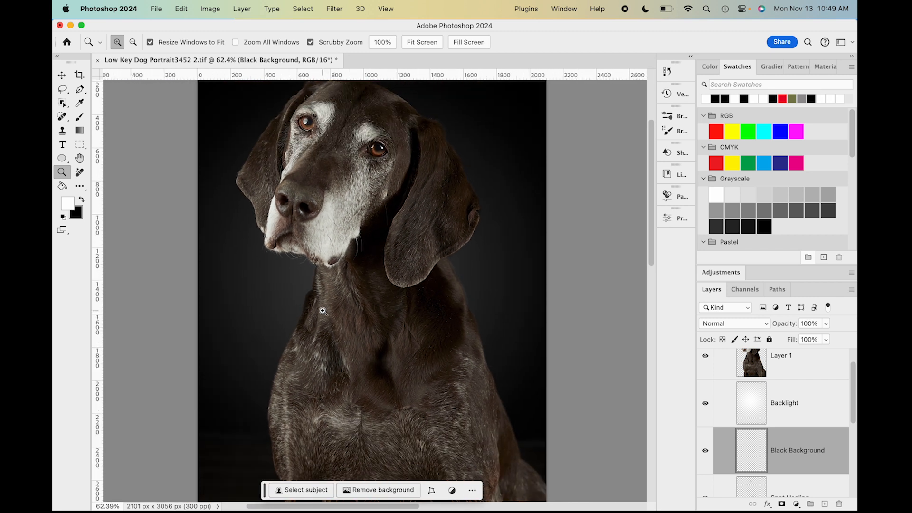
scroll(323, 311, "up", 1)
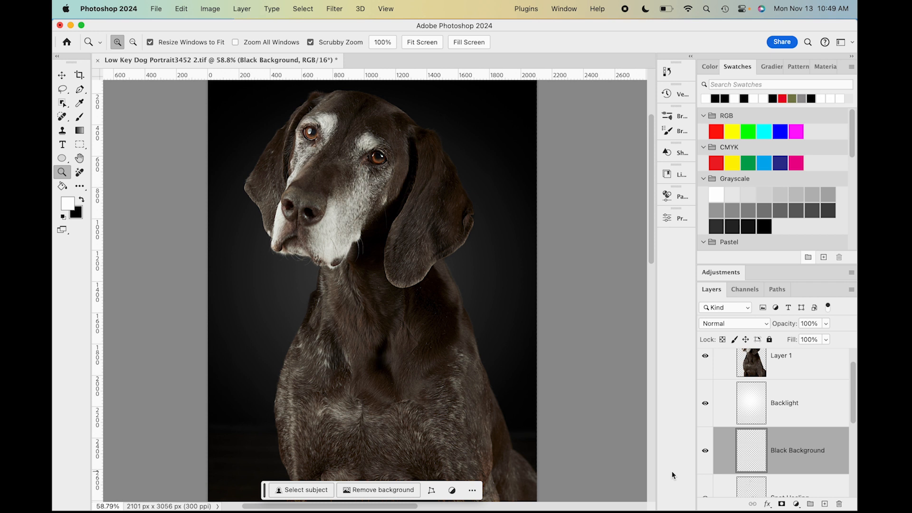
Step: Paint the Black Background layer solid black with the 2700 px soft brush at 100% opacity and flow
left_click(753, 457)
left_click(79, 116)
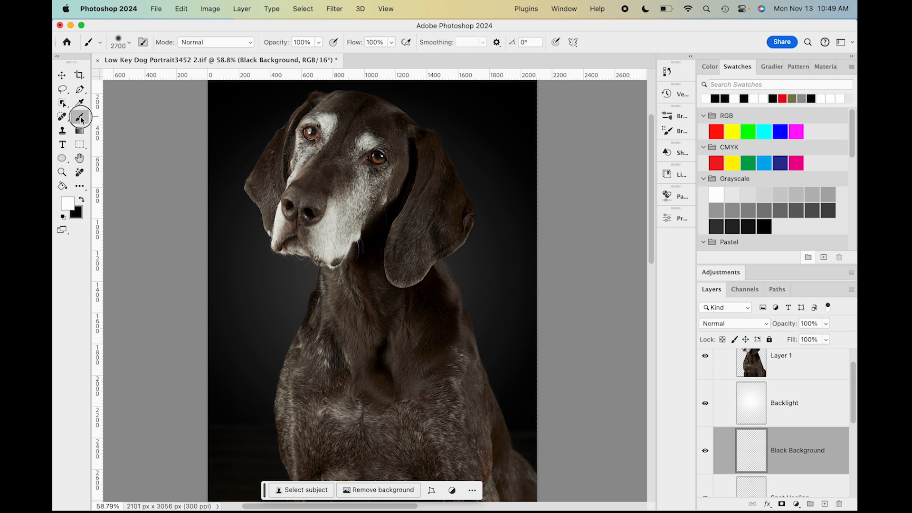
left_click(81, 201)
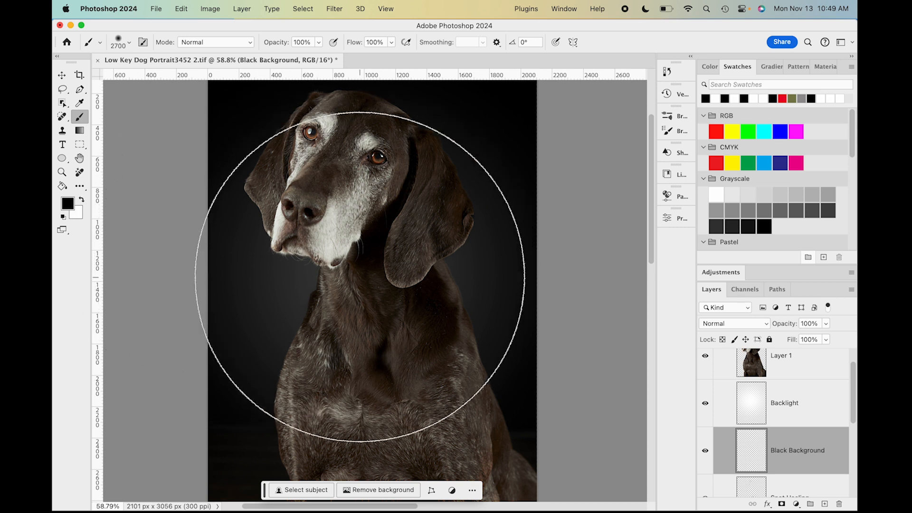
scroll(360, 277, "down", 4)
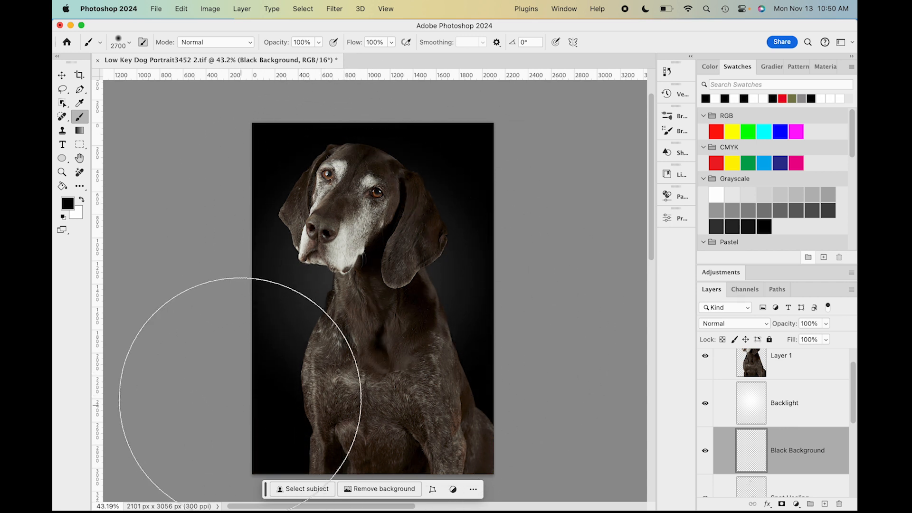
left_click_drag(394, 390, 334, 258)
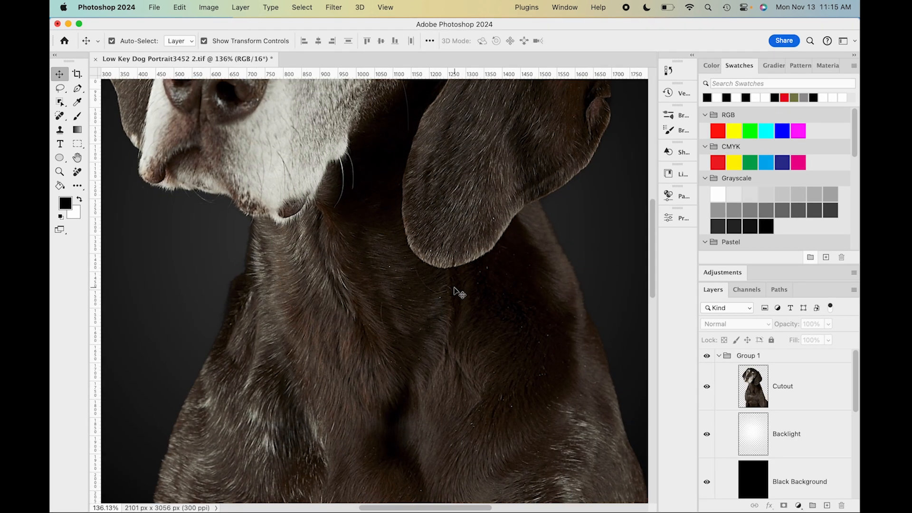
Step: Examine the dog's edges against the blackened background, from the ears and neck down to the legs on both sides
scroll(452, 290, "right", 5)
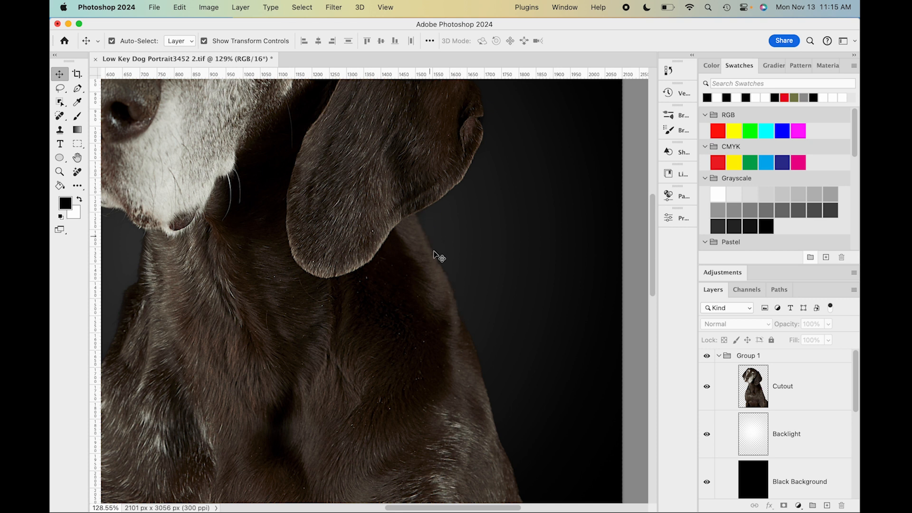
scroll(465, 332, "down", 10)
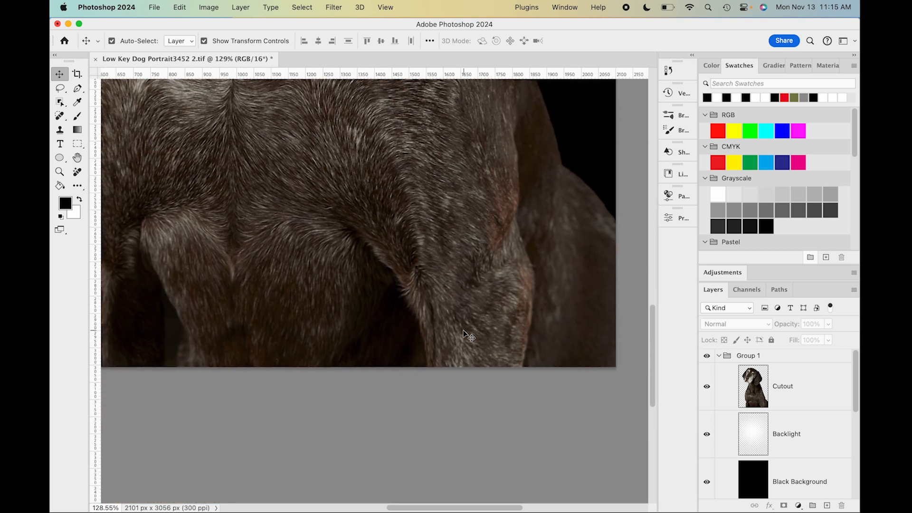
scroll(464, 332, "left", 15)
scroll(464, 332, "right", 6)
scroll(465, 332, "up", 2)
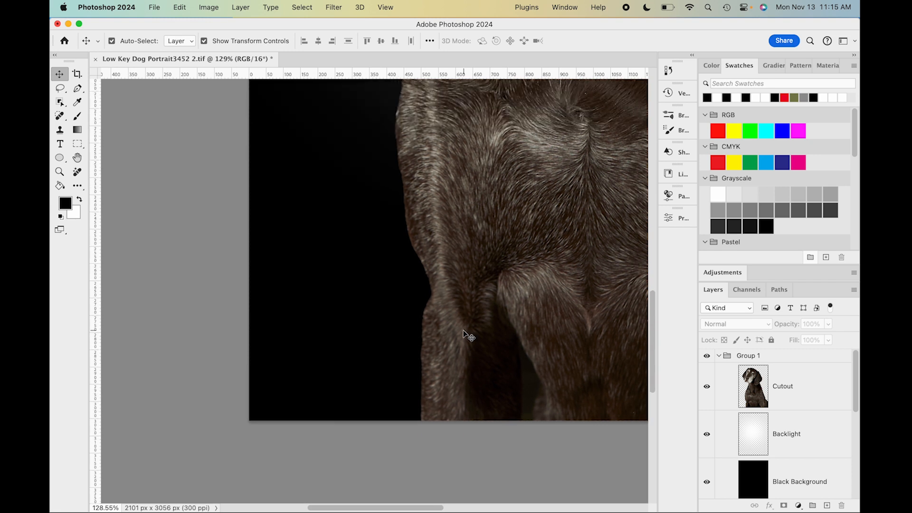
scroll(465, 333, "up", 10)
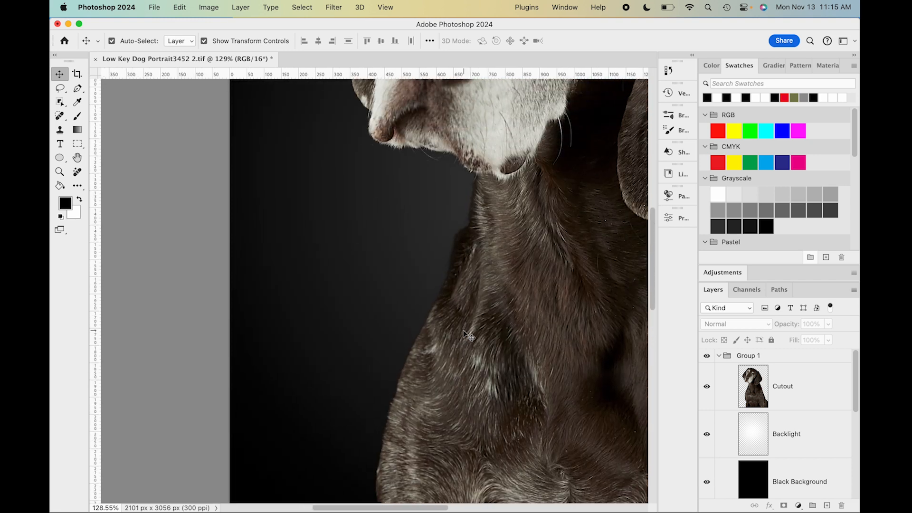
scroll(463, 330, "right", 1)
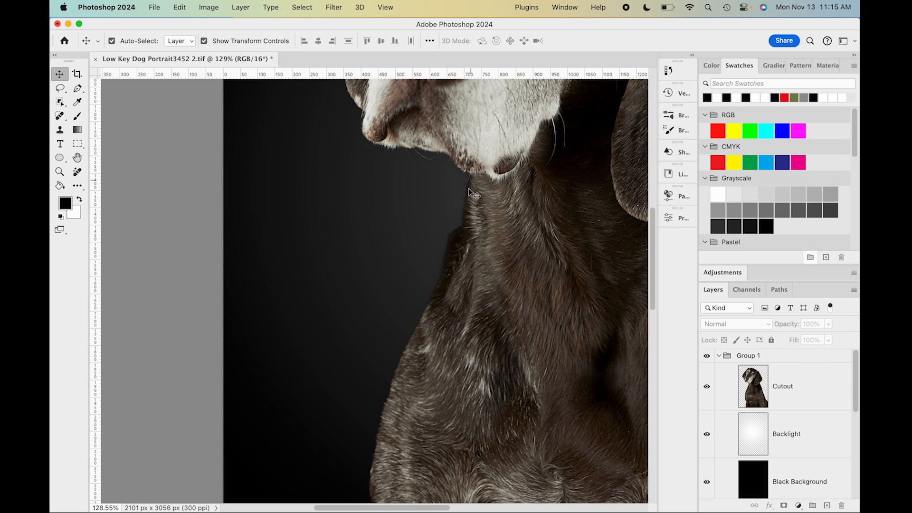
scroll(496, 278, "right", 4)
scroll(495, 278, "right", 20)
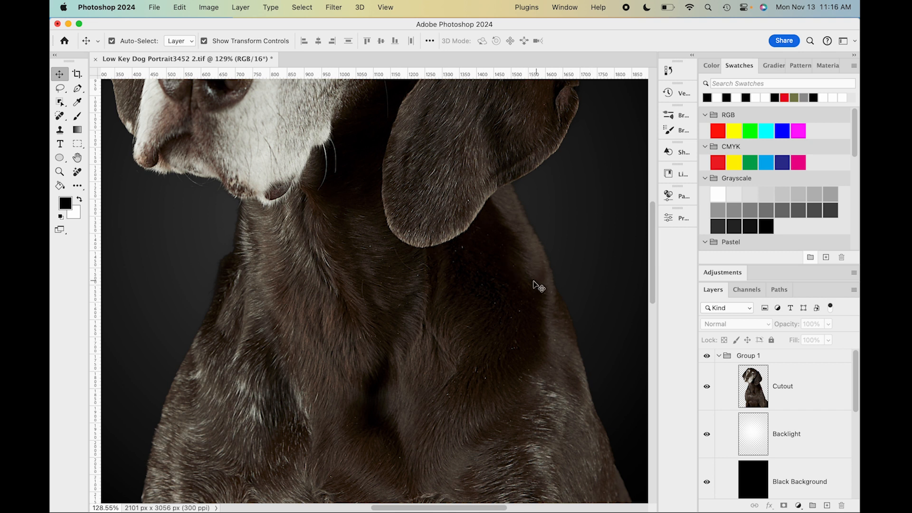
scroll(427, 356, "down", 5)
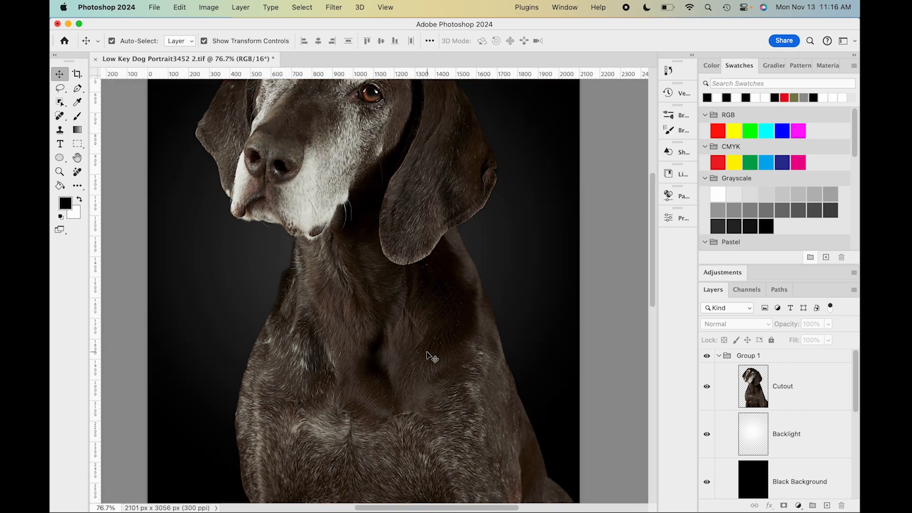
scroll(427, 356, "down", 4)
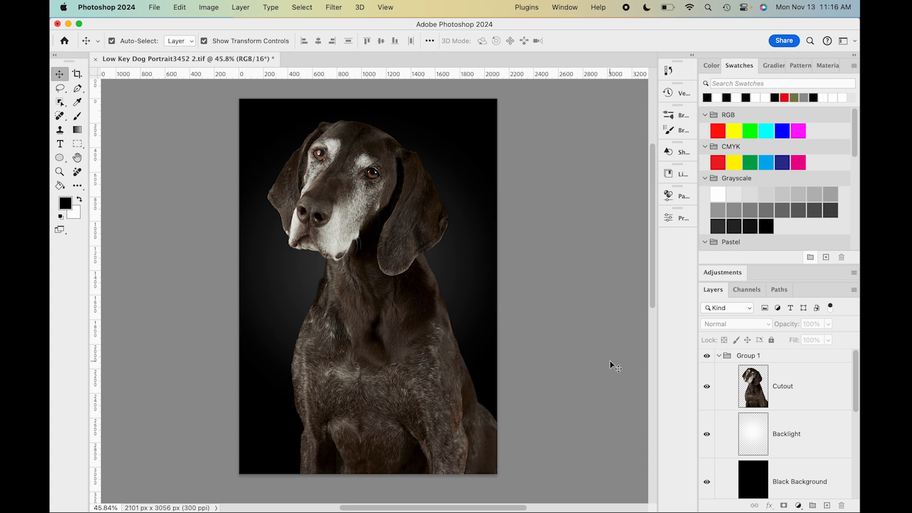
Step: Select the dog as subject on the Both Eyes - Sat layer and open the selection in Select and Mask
scroll(783, 436, "down", 5)
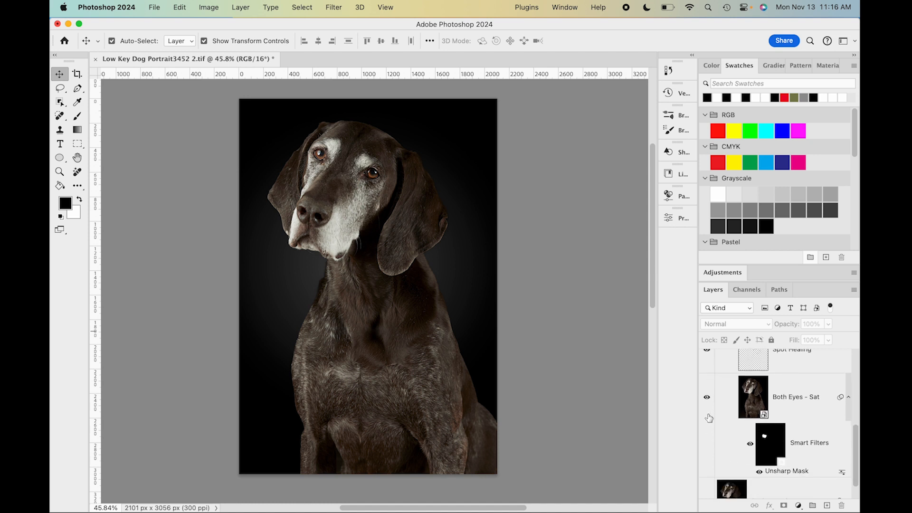
left_click(757, 397)
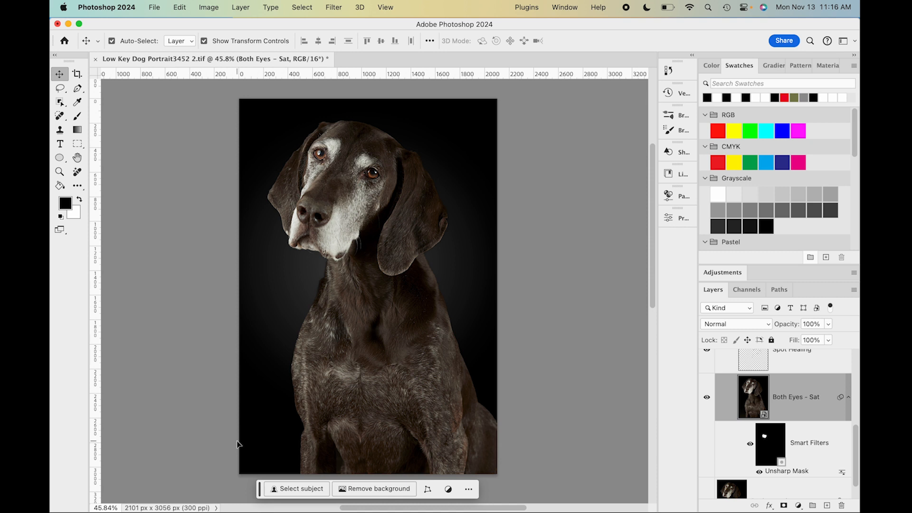
left_click(289, 494)
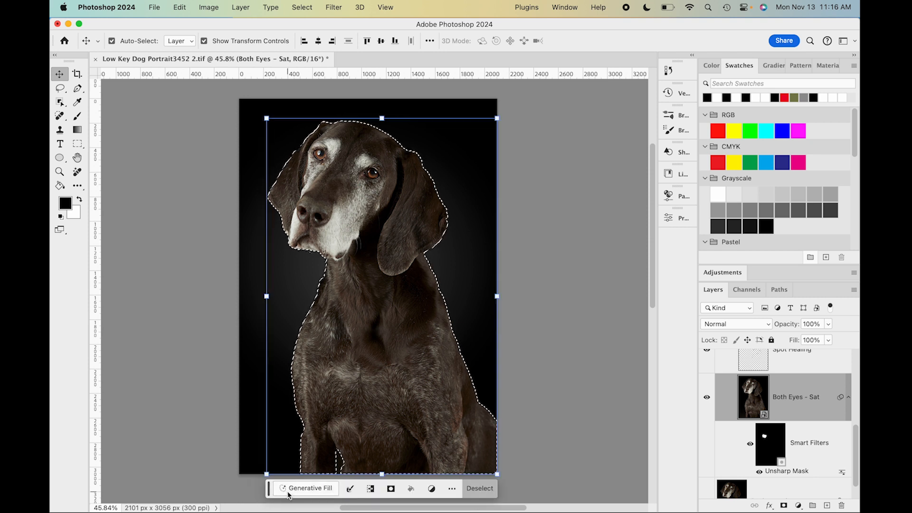
left_click(60, 89)
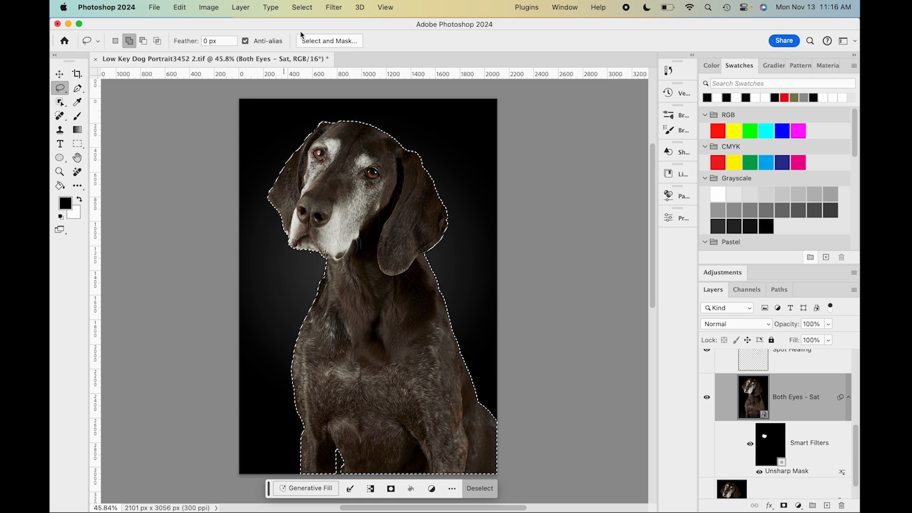
left_click(327, 42)
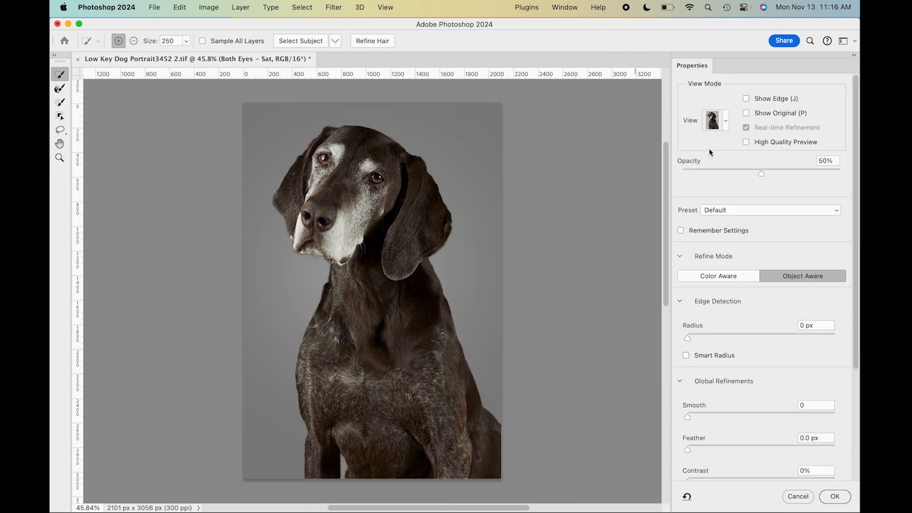
Step: Keep the On White preview at 50% opacity and enable Decontaminate Colors at 100% for the dog selection
left_click(727, 121)
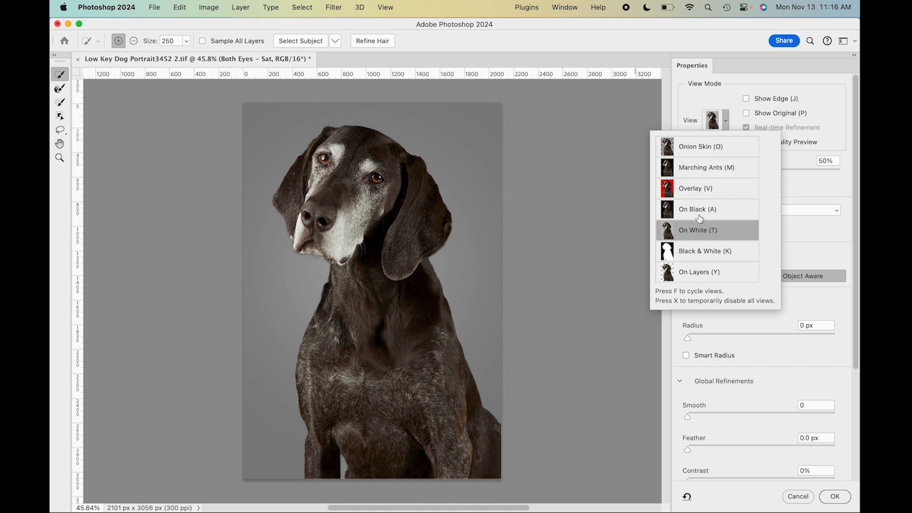
left_click(715, 102)
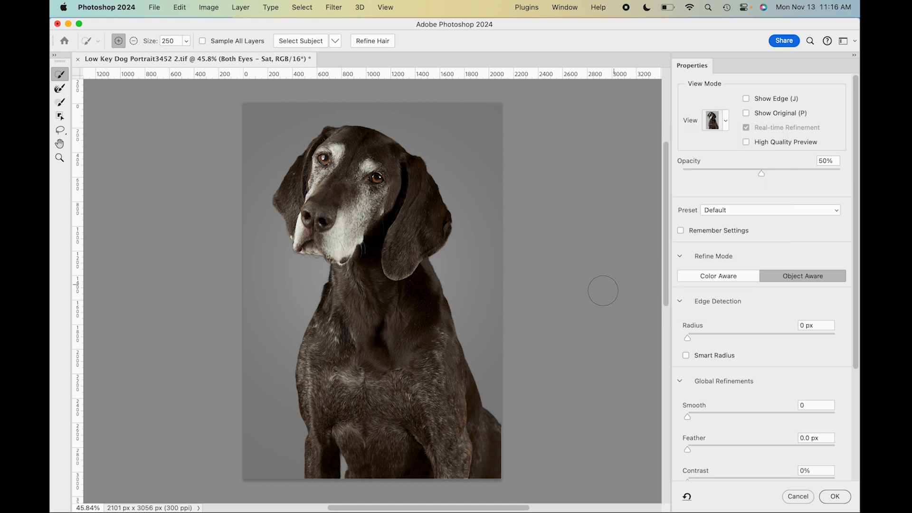
scroll(570, 303, "left", 5)
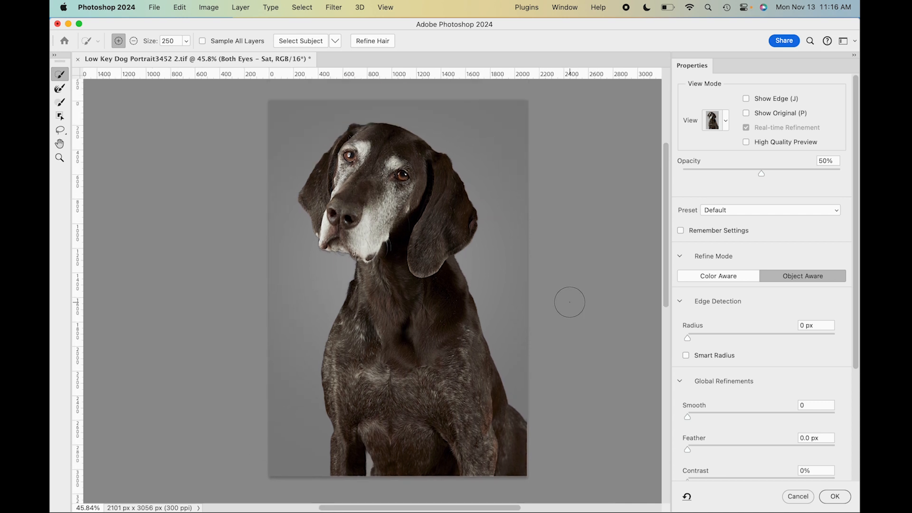
scroll(732, 360, "down", 5)
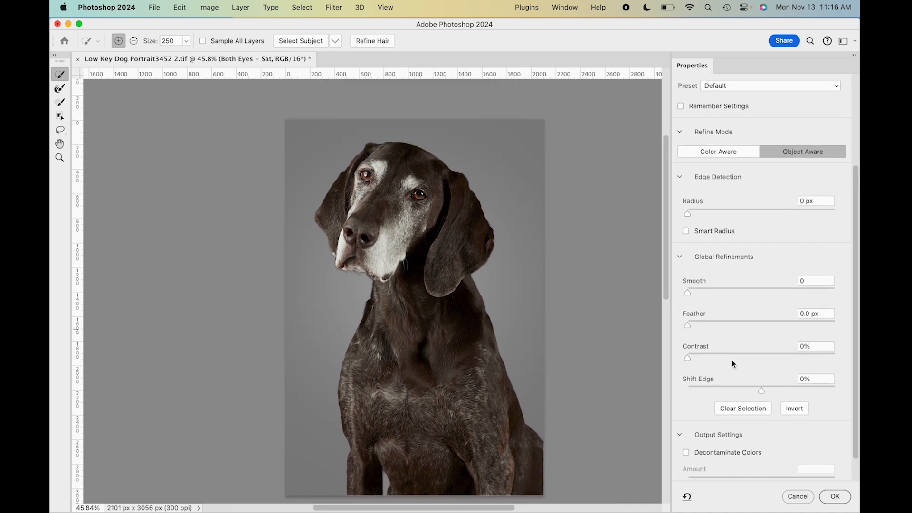
left_click(687, 425)
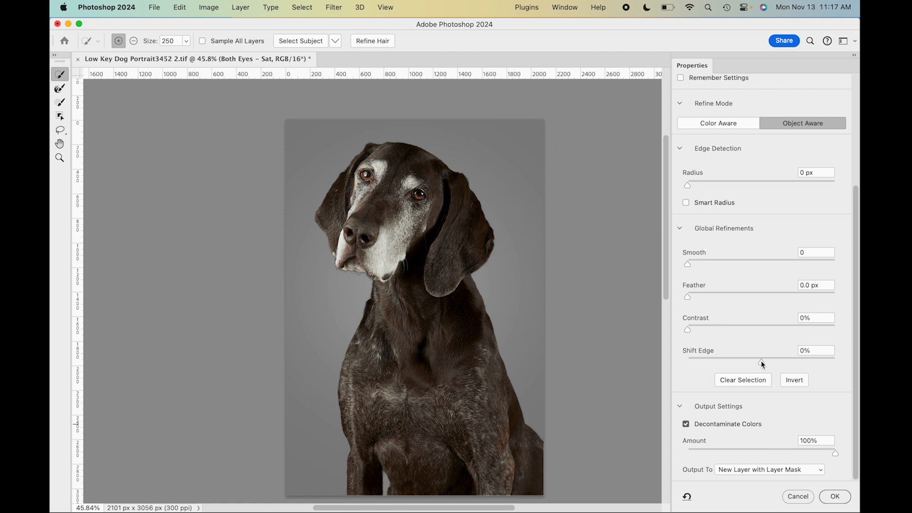
Step: Try Shift Edge at +100% and -95% on the dog selection, and reset it to 0%
left_click_drag(761, 361, 851, 358)
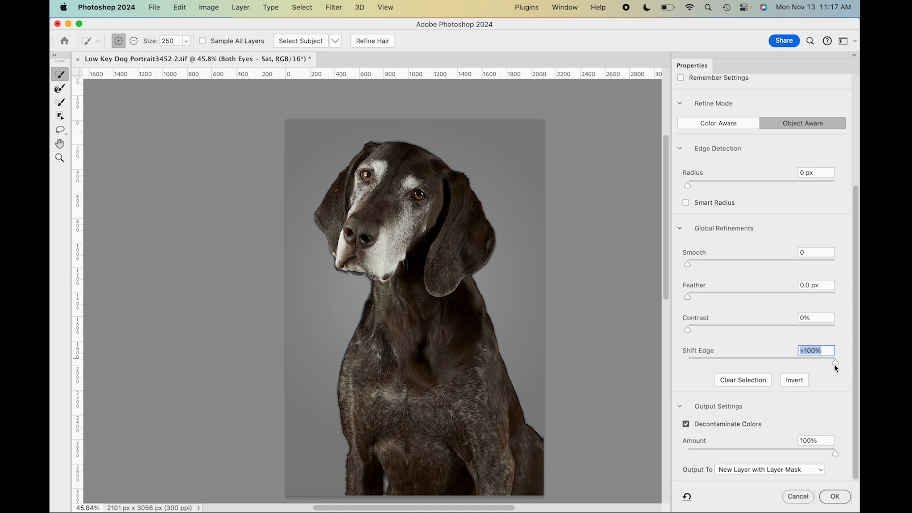
left_click_drag(834, 362, 693, 366)
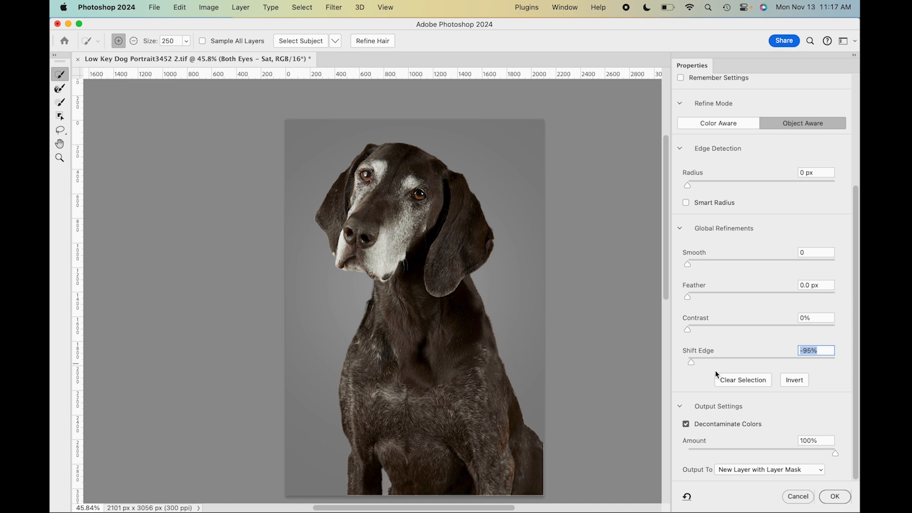
type("0")
key("Return")
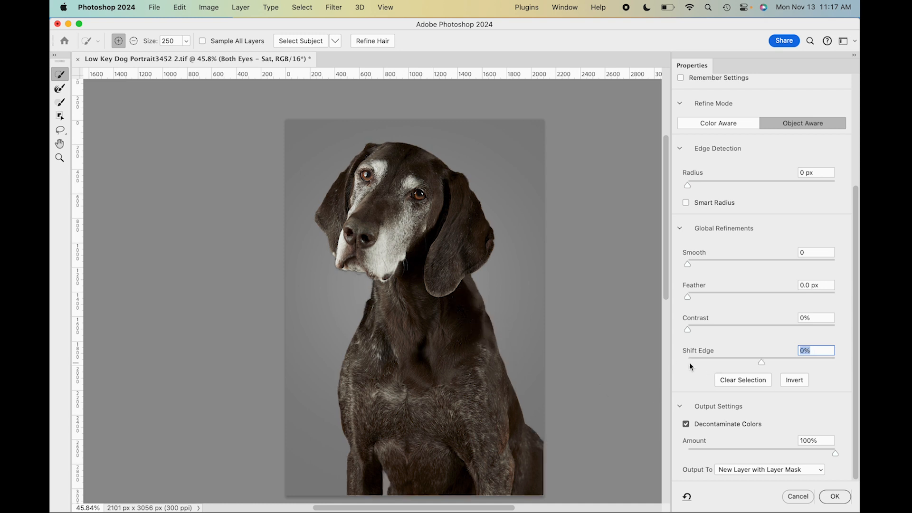
Step: Set Shift Edge to -45% and check the dog's outline close up along the neck, chest and shoulder
scroll(447, 325, "up", 7)
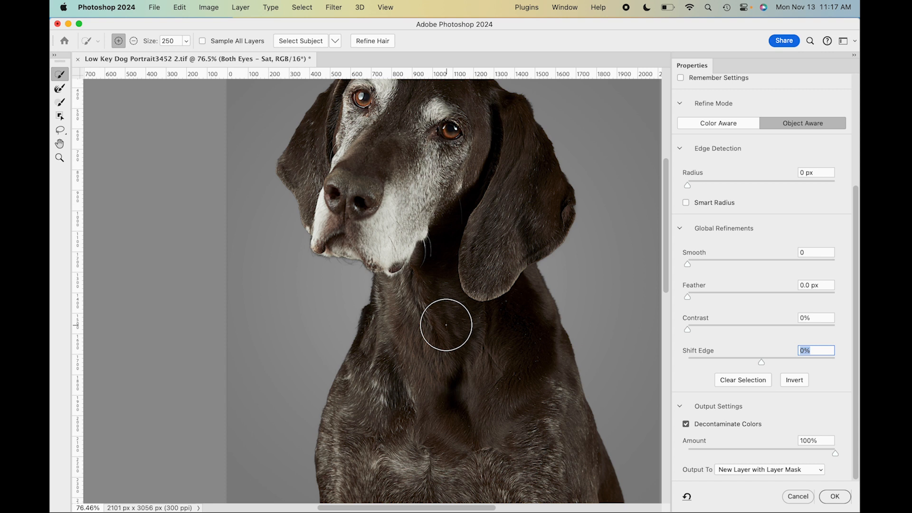
scroll(447, 326, "up", 1)
scroll(446, 325, "right", 4)
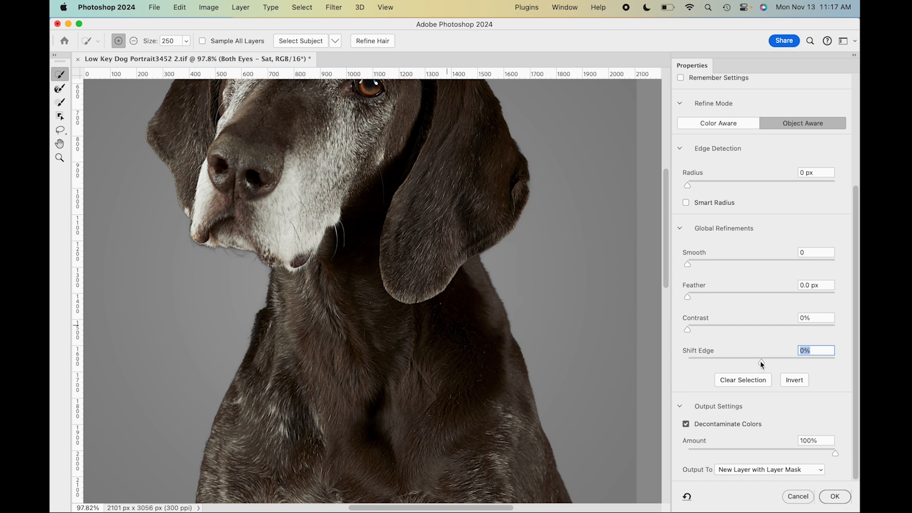
left_click_drag(761, 362, 730, 369)
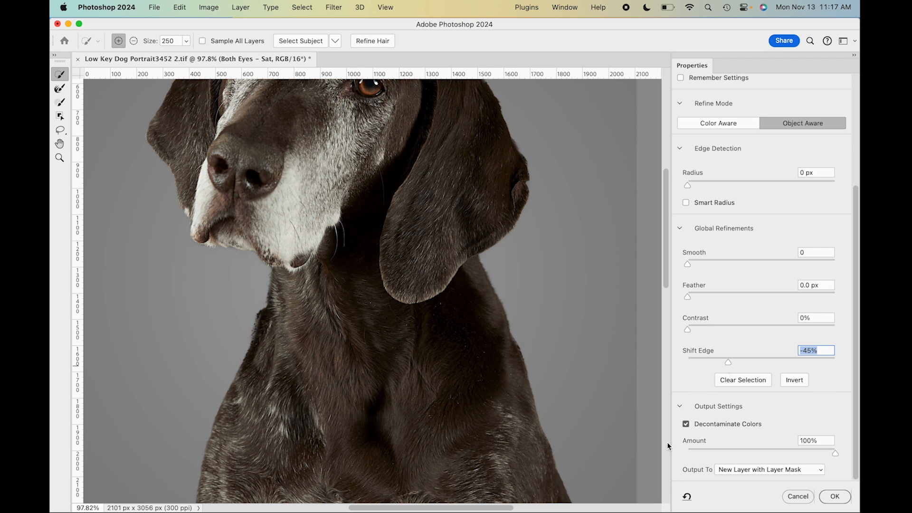
scroll(561, 427, "down", 3)
scroll(562, 427, "down", 3)
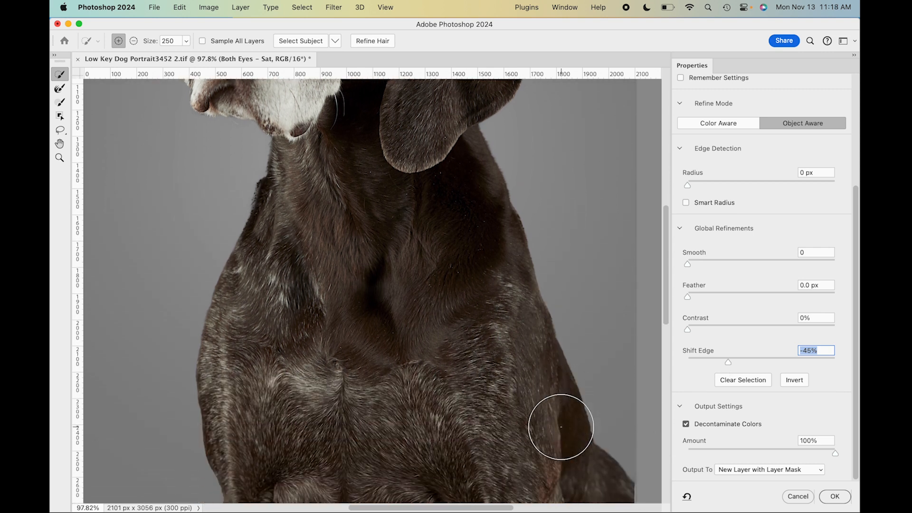
scroll(561, 427, "up", 12)
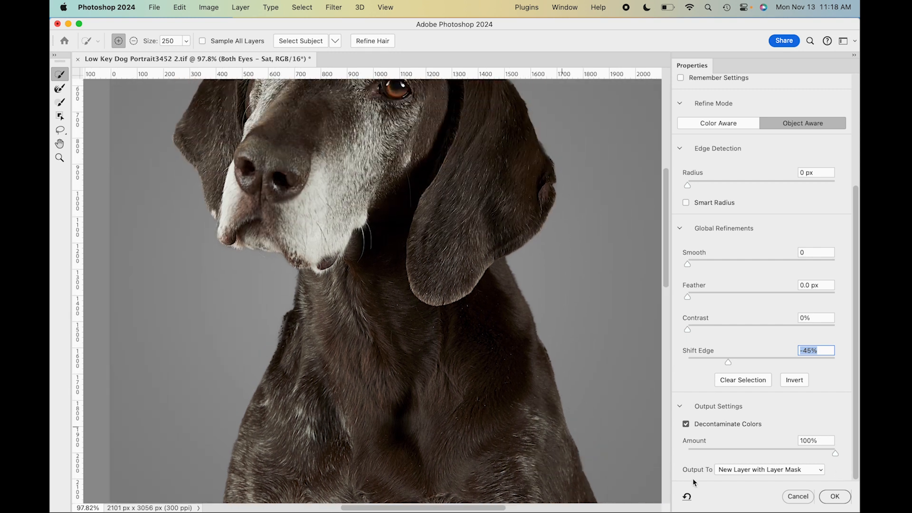
Step: Output the refined dog selection to a new layer and name that layer New Cutout
left_click(819, 471)
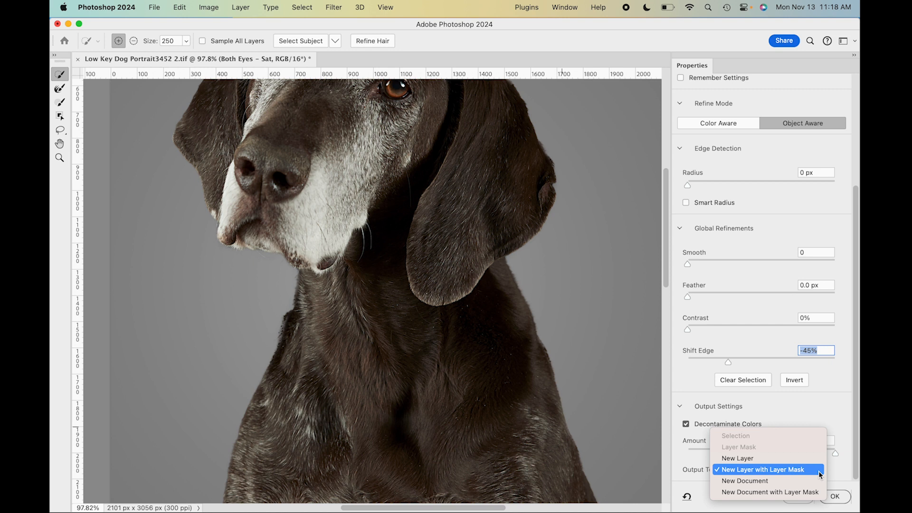
left_click(812, 459)
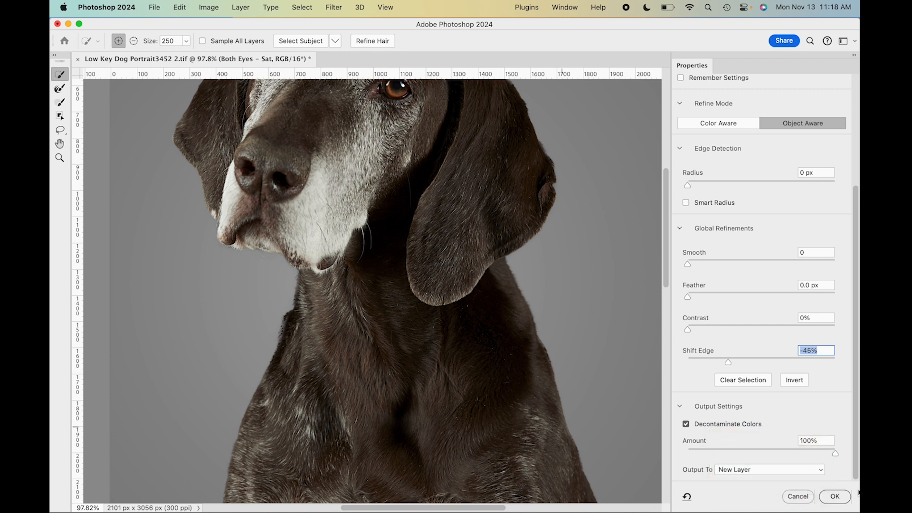
left_click(835, 496)
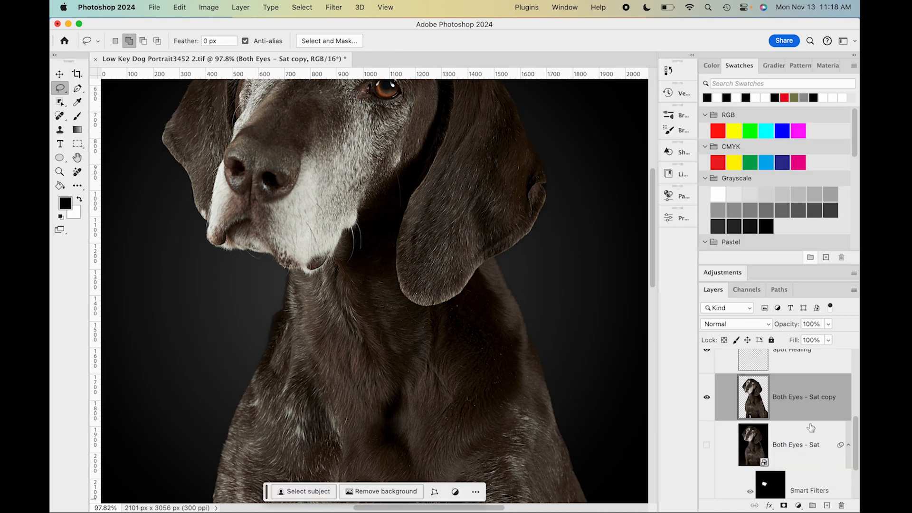
double_click(799, 401)
type("New Cutout")
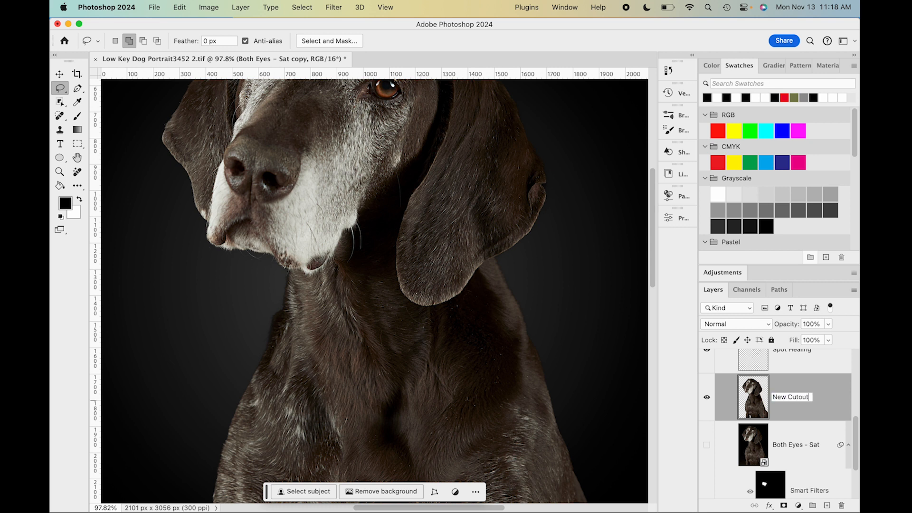
key("Return")
Step: Make the Both Eyes - Sat layer visible again and move New Cutout above the Cutout layer in Group 1
left_click(706, 448)
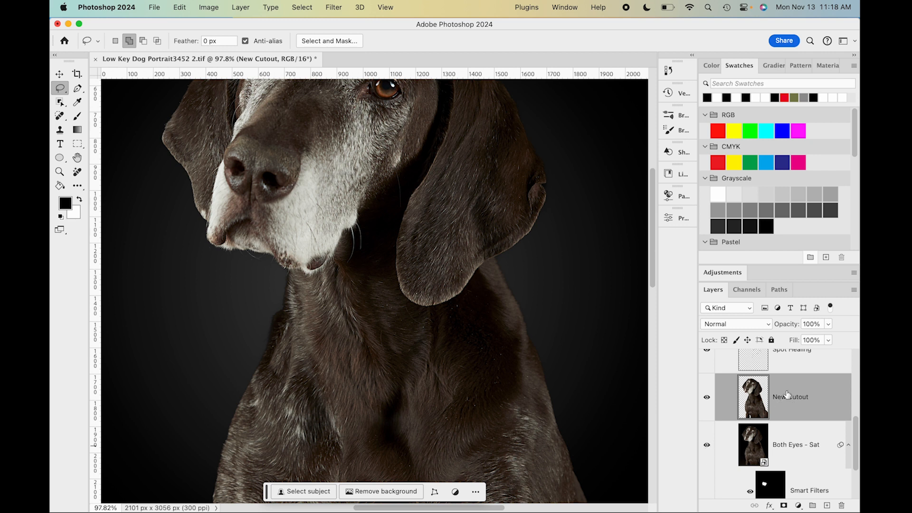
left_click_drag(798, 386, 767, 375)
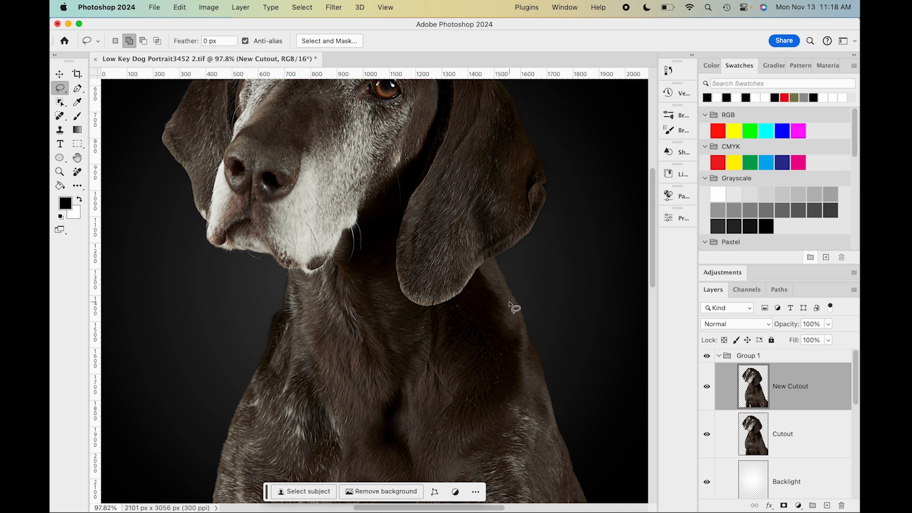
Step: Examine the New Cutout edges close up along the ear, both shoulders, chest and neck, and check the whole portrait
scroll(513, 307, "up", 5)
scroll(513, 307, "right", 5)
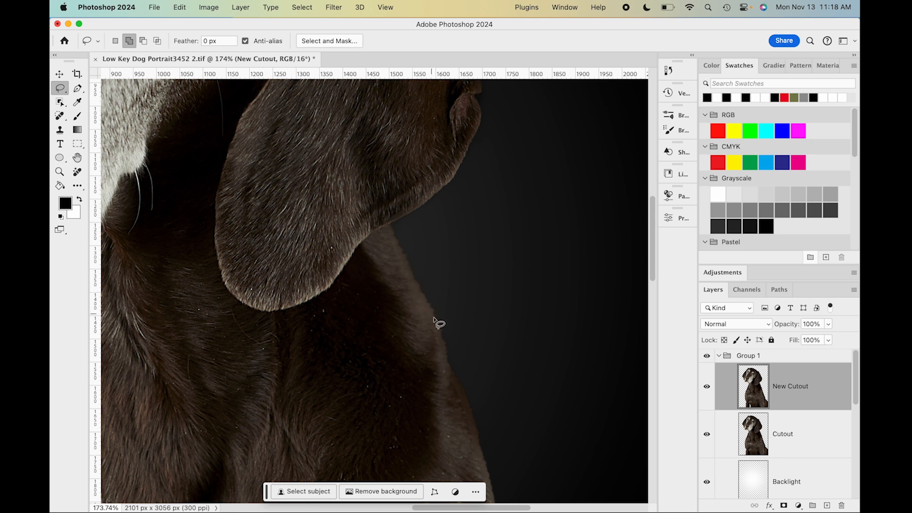
scroll(451, 365, "down", 5)
scroll(451, 365, "right", 2)
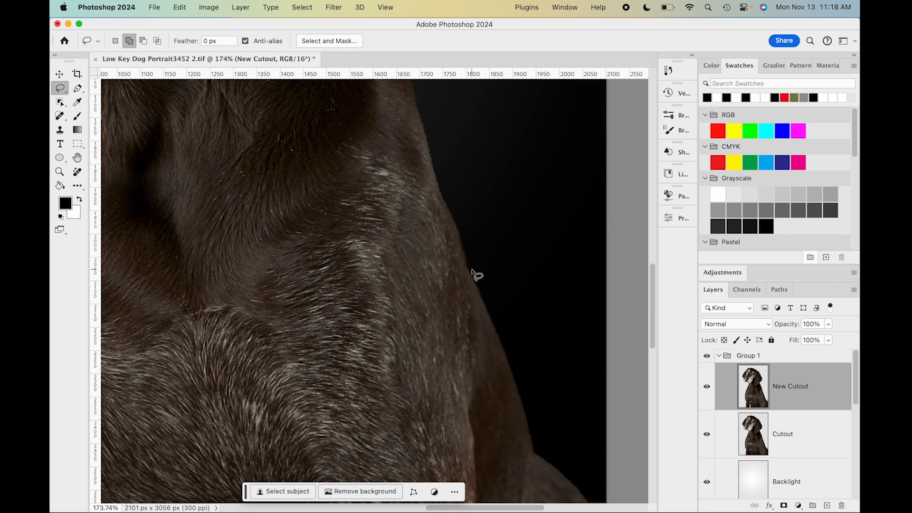
scroll(475, 275, "left", 10)
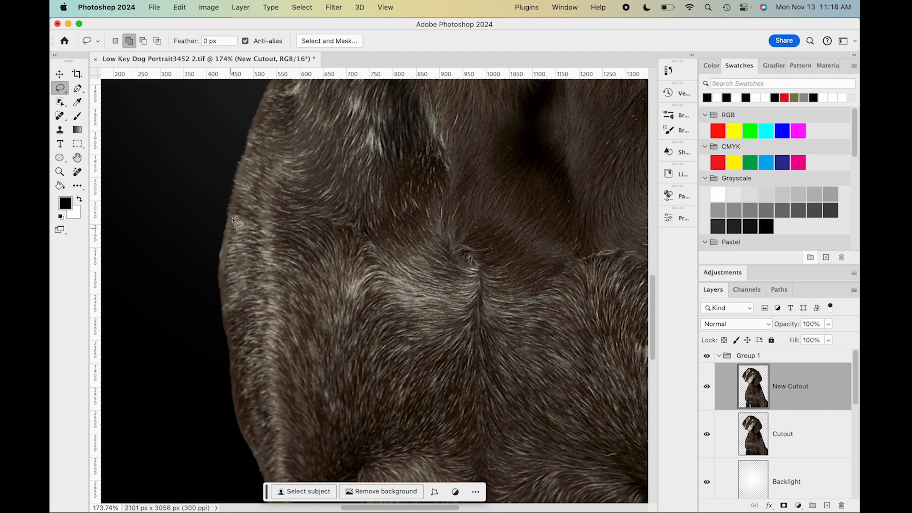
scroll(235, 247, "up", 5)
scroll(235, 248, "right", 2)
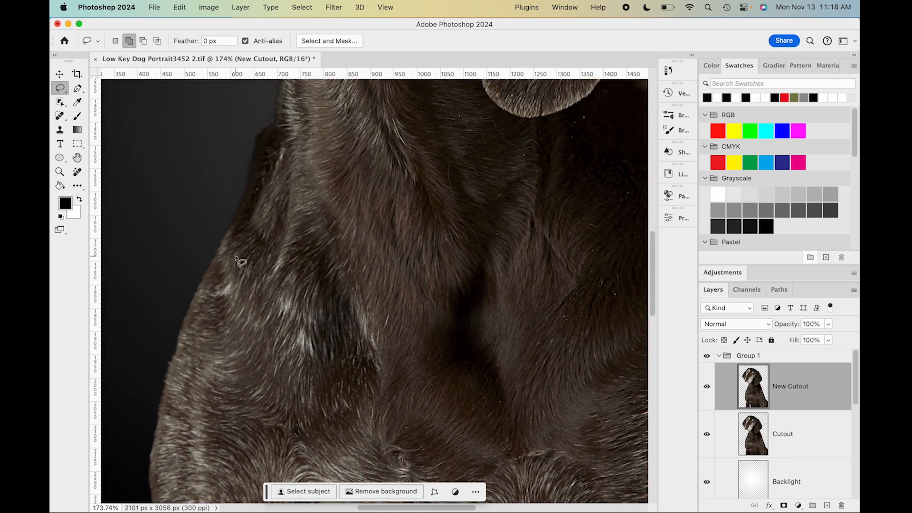
scroll(237, 259, "up", 5)
scroll(236, 259, "right", 3)
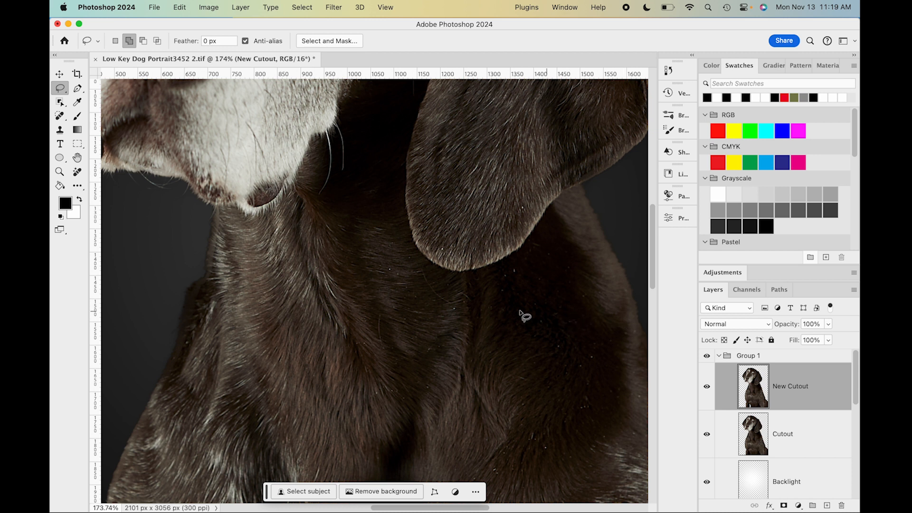
scroll(473, 316, "down", 6)
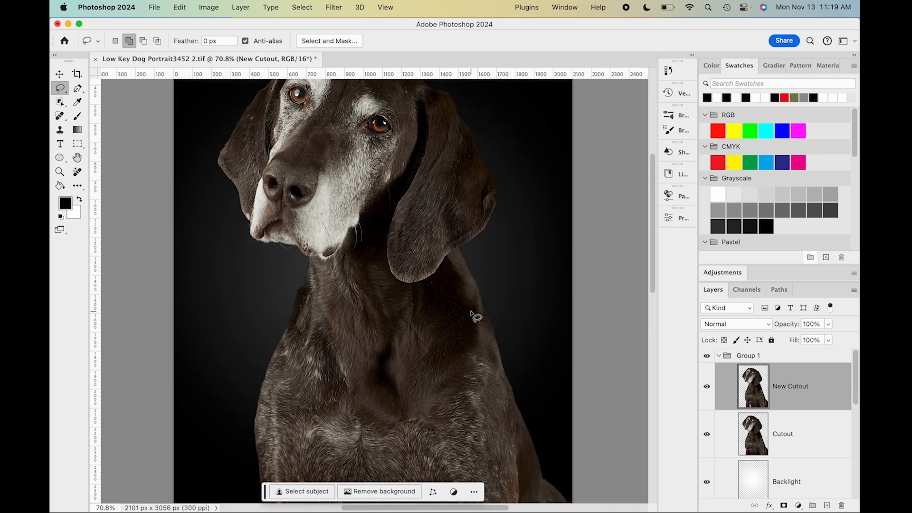
scroll(473, 316, "down", 2)
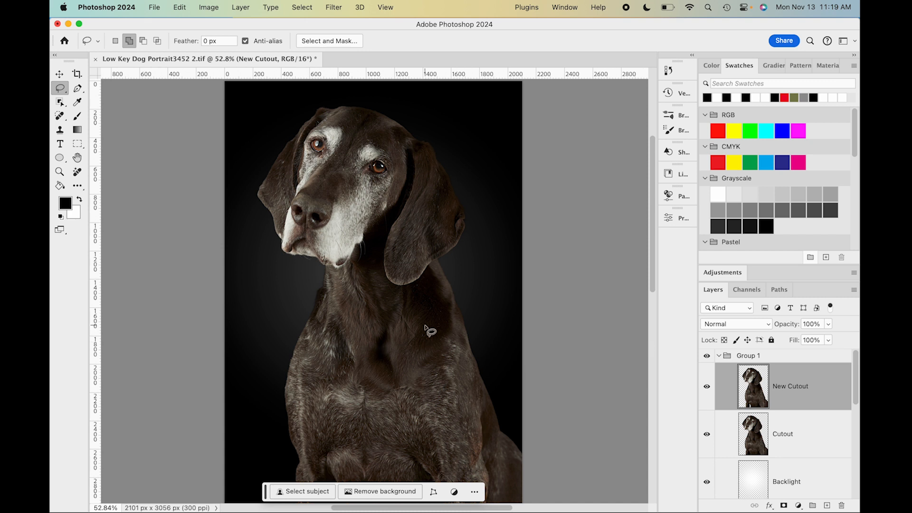
scroll(428, 329, "up", 3)
scroll(428, 328, "down", 2)
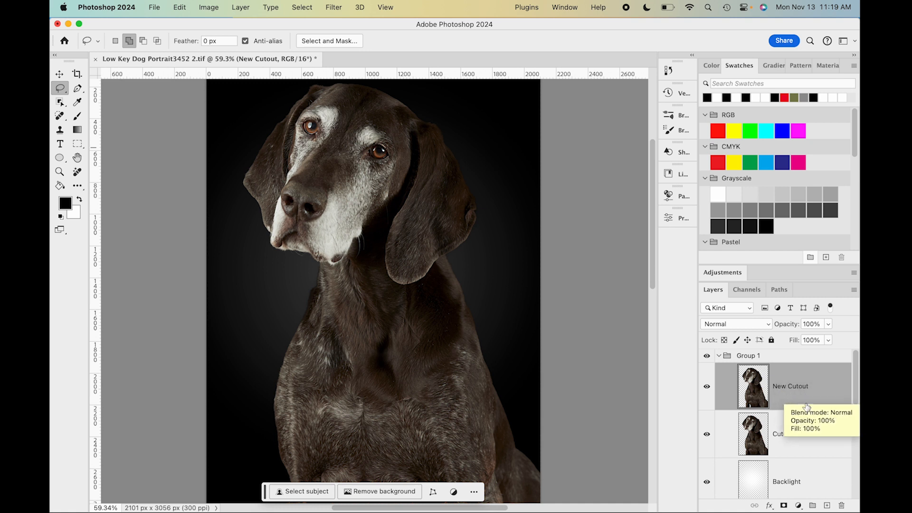
Step: Add a black layer mask to New Cutout and set up the Brush tool with white as the foreground color
left_click(784, 507, "alt")
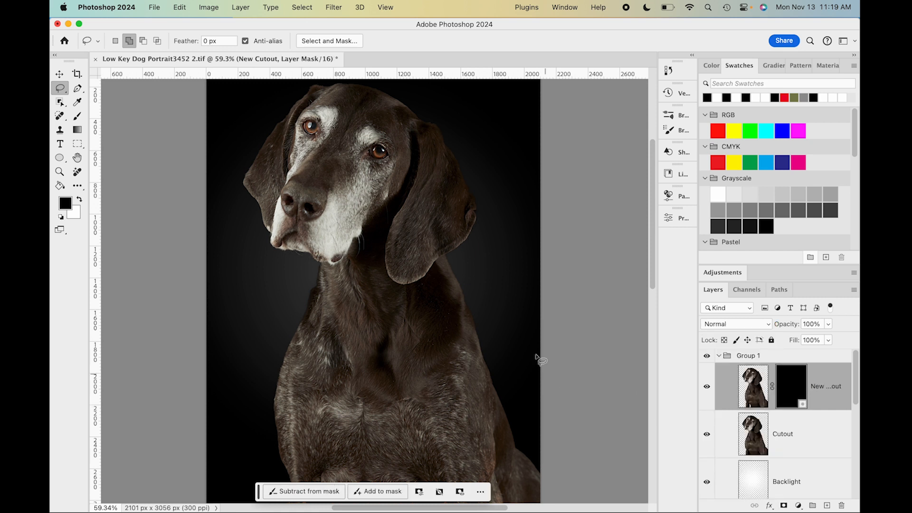
scroll(460, 285, "up", 5)
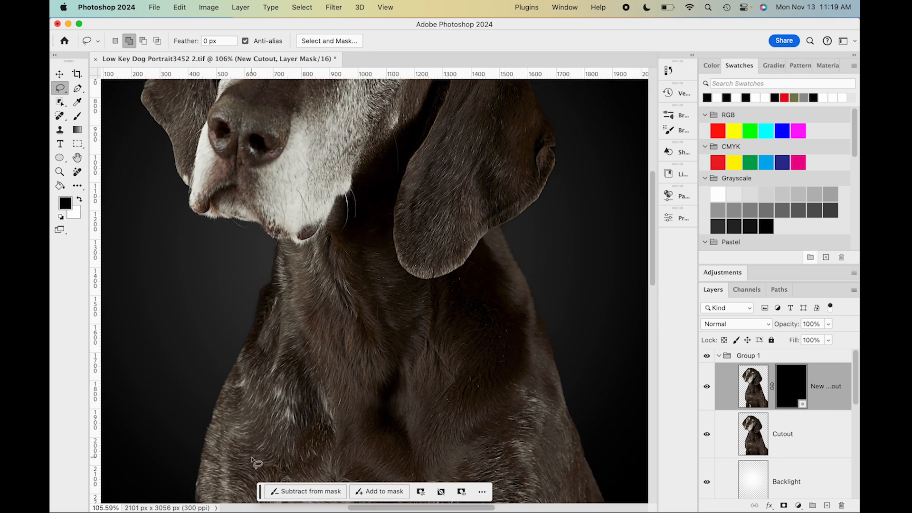
scroll(324, 398, "down", 10)
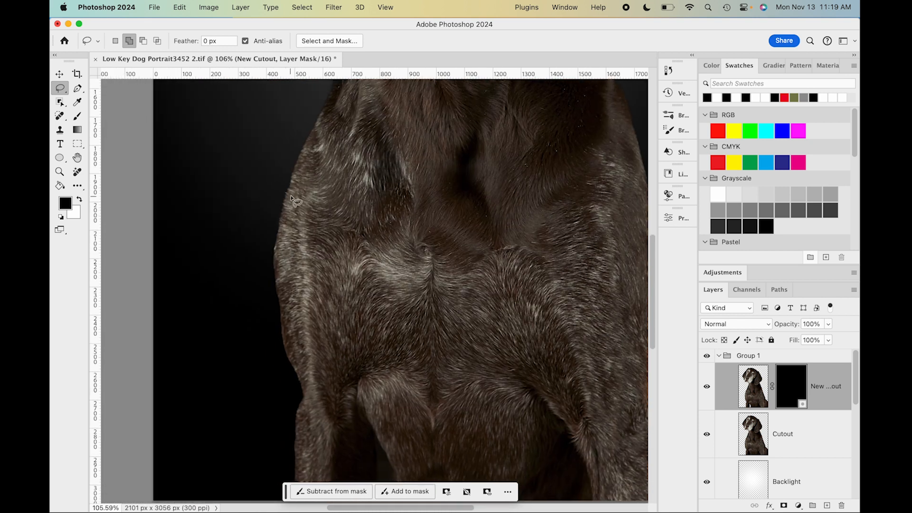
scroll(495, 289, "right", 5)
scroll(494, 288, "up", 5)
scroll(494, 289, "up", 5)
scroll(495, 289, "left", 3)
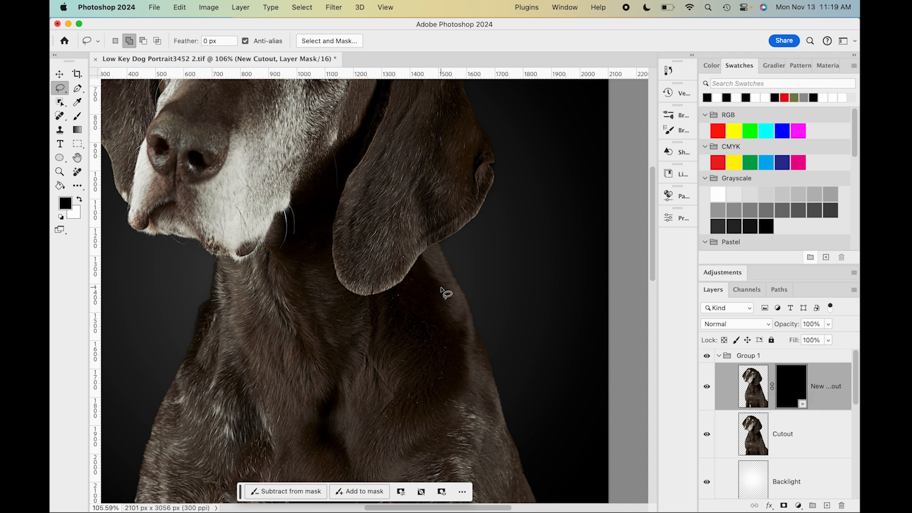
left_click(79, 121)
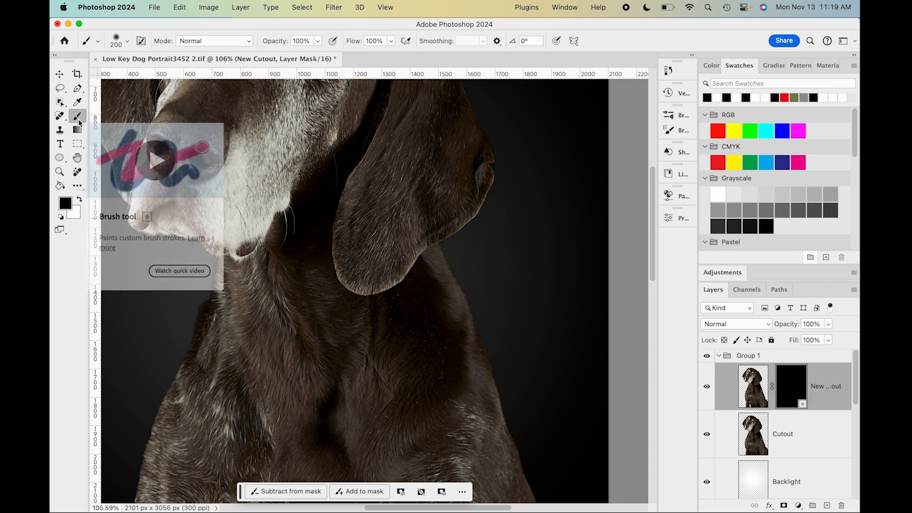
left_click(80, 201)
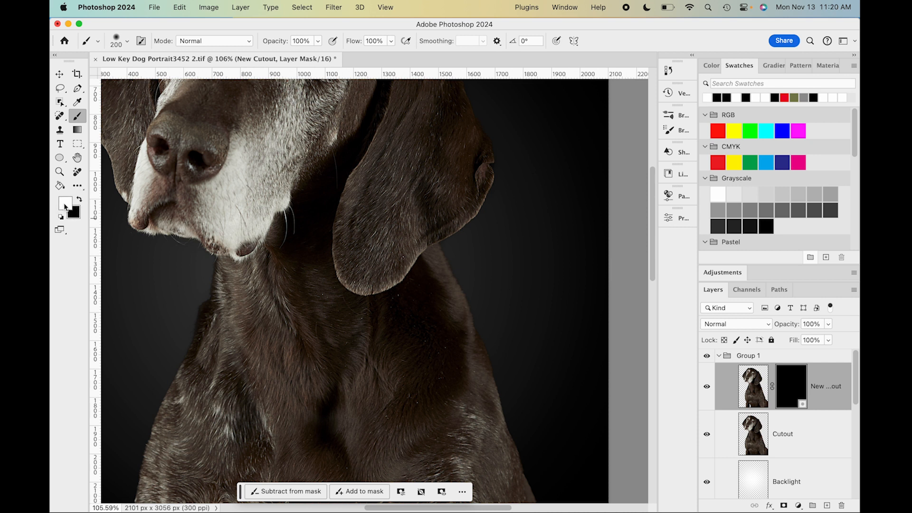
Step: Paint white on the New Cutout mask with a brush size of 100 along the shoulder edge below the ear and the opposite neck edge
mouse_move(415, 249)
left_mouse_down()
mouse_move(480, 286)
mouse_move(460, 281)
left_mouse_up()
key("bracketleft")
key("bracketleft")
key("bracketleft")
key("bracketleft")
mouse_move(445, 254)
left_mouse_down()
mouse_move(469, 312)
mouse_move(451, 244)
mouse_move(474, 339)
mouse_move(468, 314)
left_mouse_up()
mouse_move(190, 327)
left_mouse_down()
mouse_move(214, 273)
mouse_move(205, 294)
mouse_move(216, 271)
left_mouse_up()
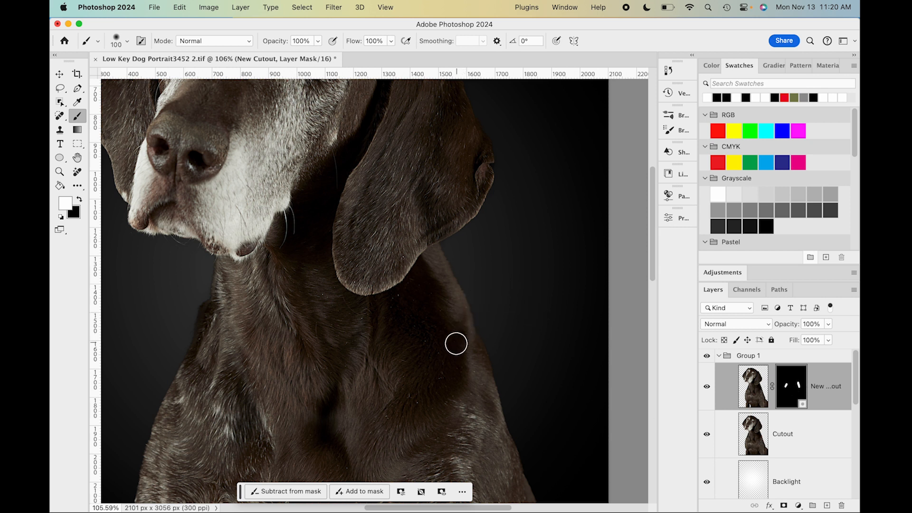
scroll(381, 335, "left", 5)
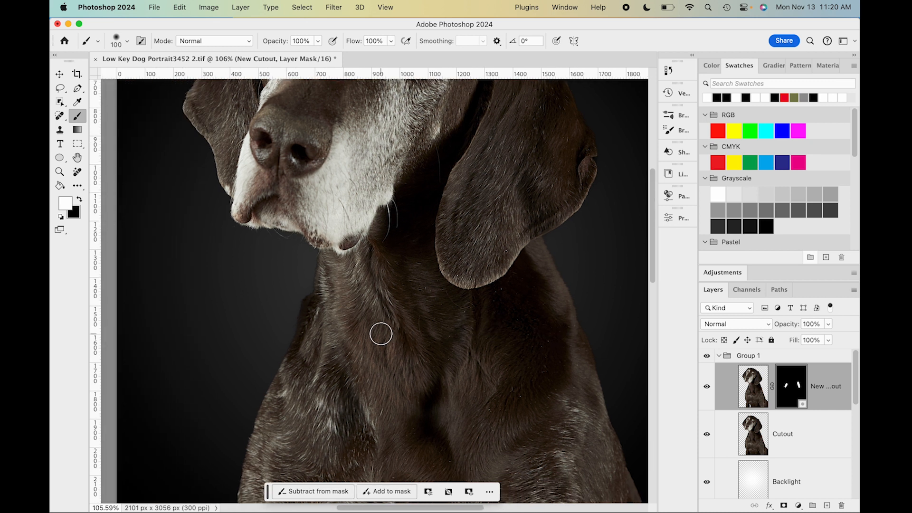
scroll(382, 334, "down", 8)
scroll(381, 333, "down", 1)
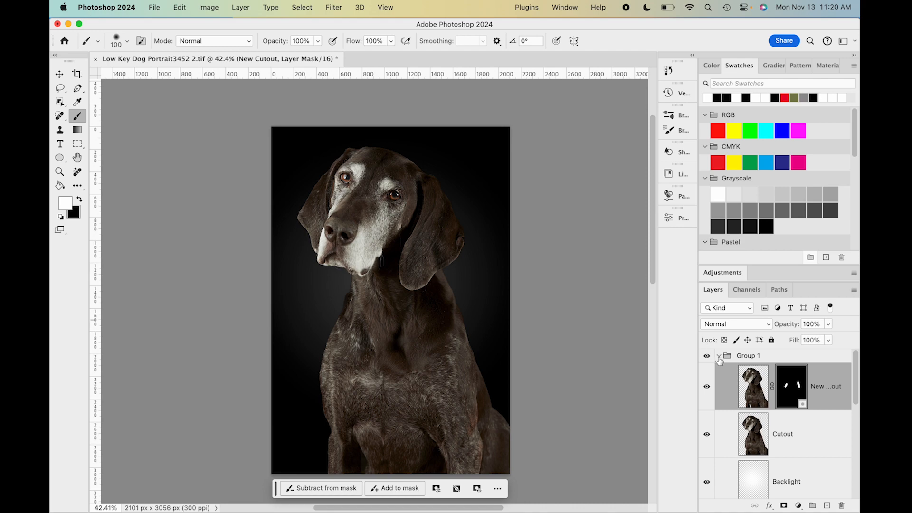